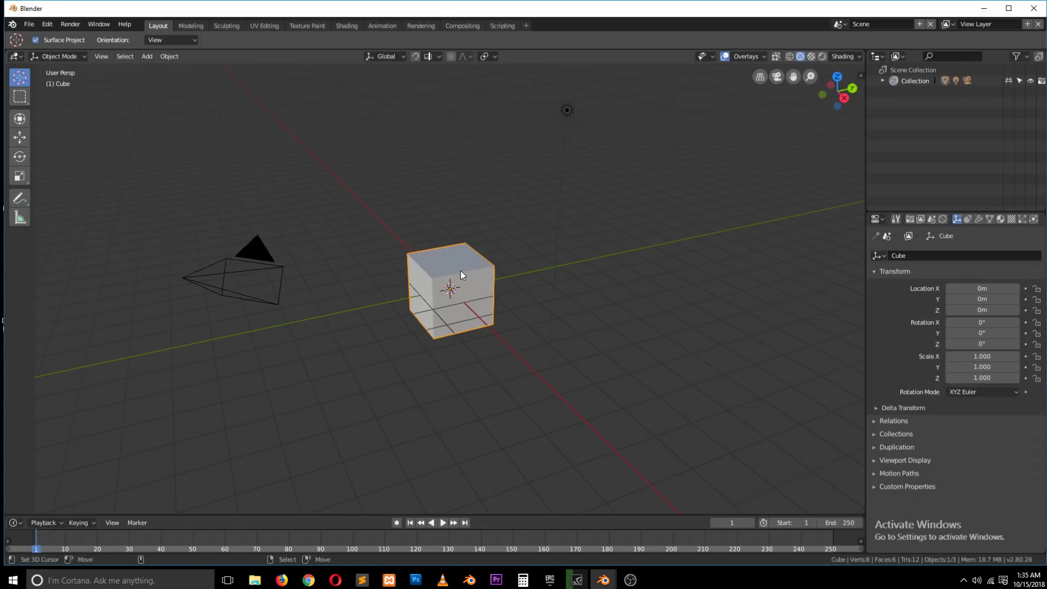
Cancel a stray scale and raise the cube 1.823 m straight up along Z.
{"action": "key", "text": "s"}
{"action": "key", "text": "Escape"}
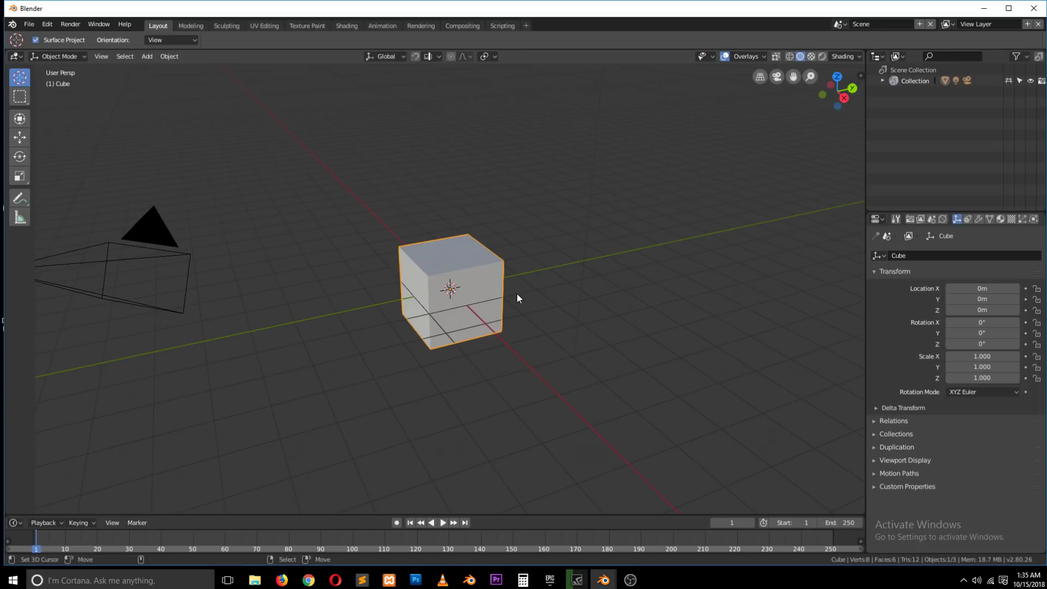
{"action": "scroll", "coordinate": [516, 278], "scroll_direction": "up", "scroll_amount": 3}
{"action": "middle_click_drag", "start_coordinate": [483, 293], "coordinate": [486, 302]}
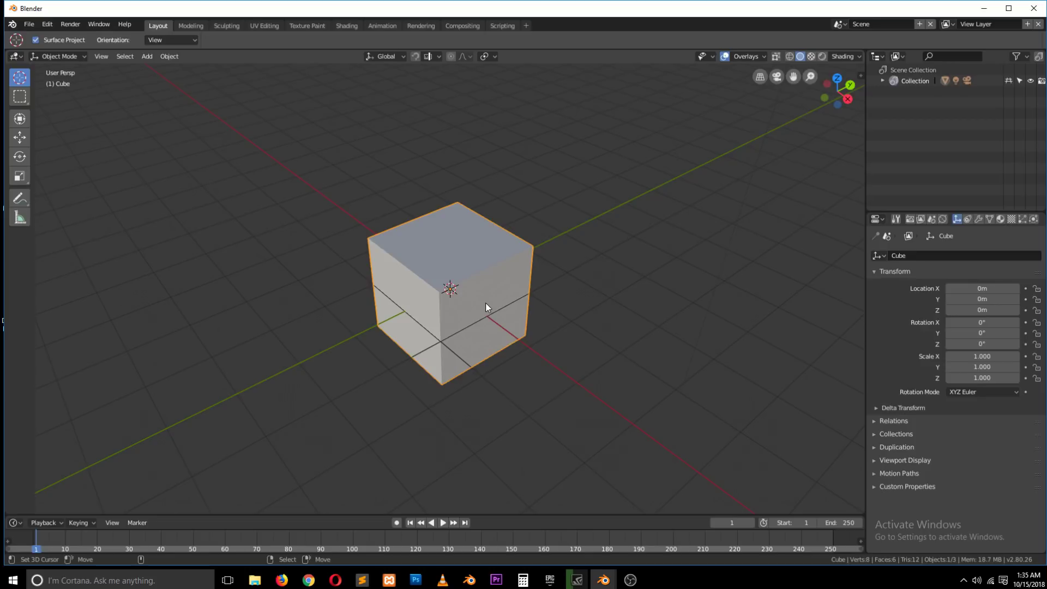
{"action": "key", "text": "s"}
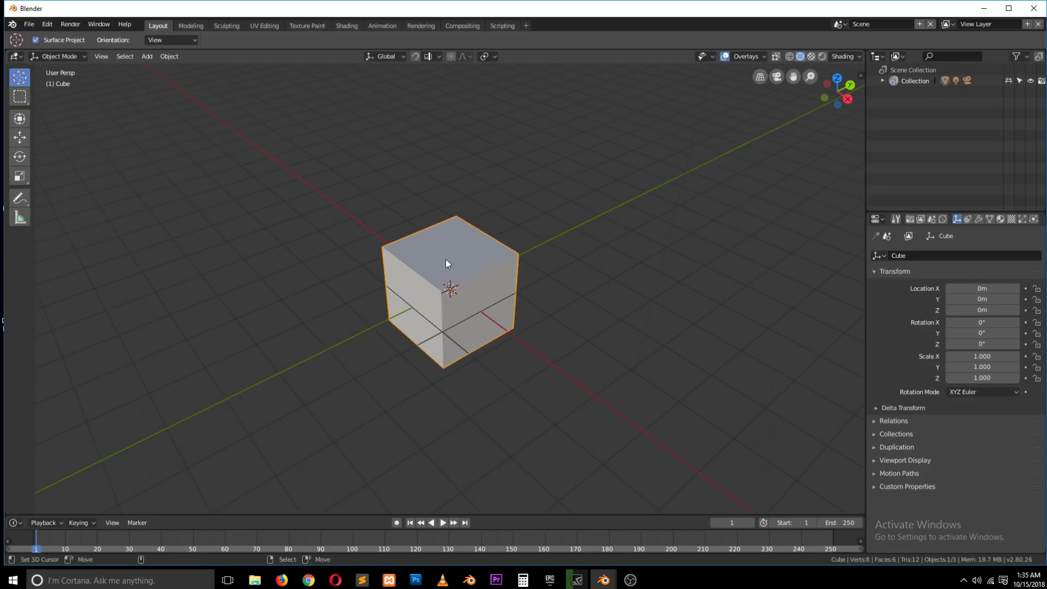
{"action": "left_click", "coordinate": [20, 138]}
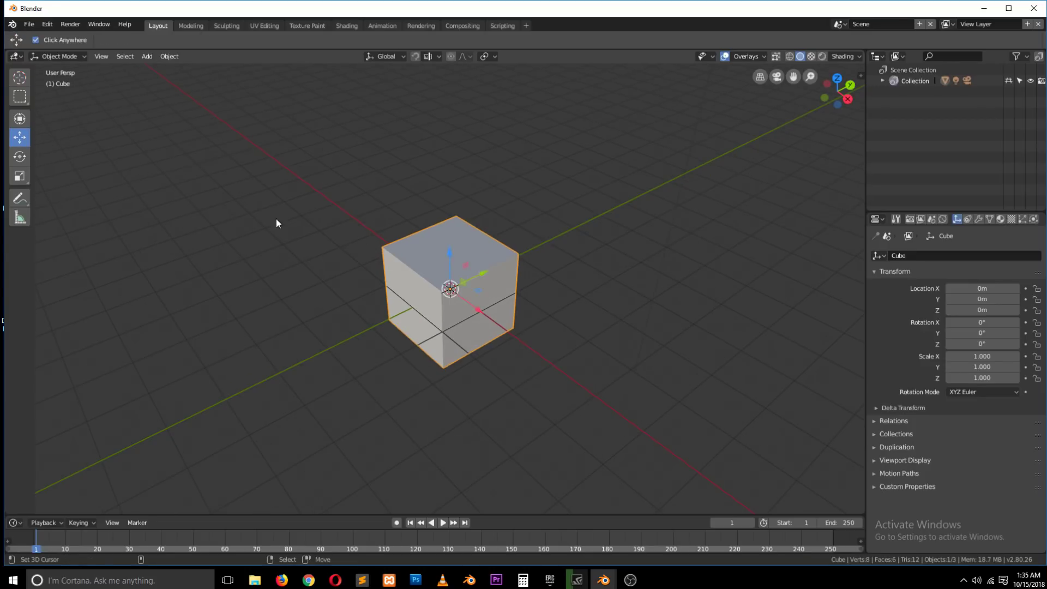
{"action": "left_click_drag", "start_coordinate": [453, 253], "coordinate": [455, 177]}
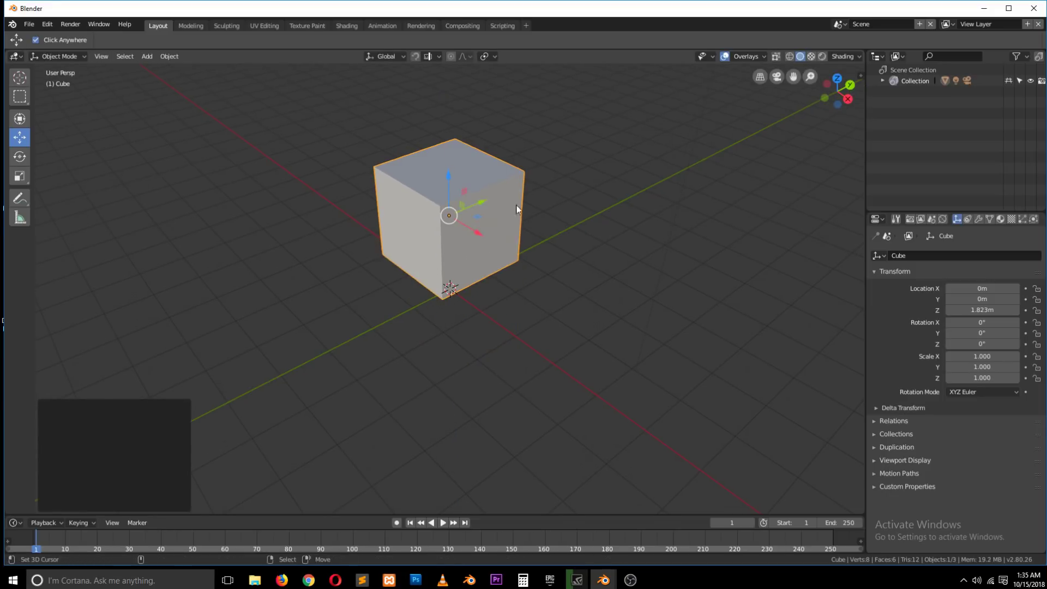
Add a UV sphere, shift it along Y and raise it 2.07 m along Z.
{"action": "middle_click_drag", "start_coordinate": [587, 192], "coordinate": [119, 158]}
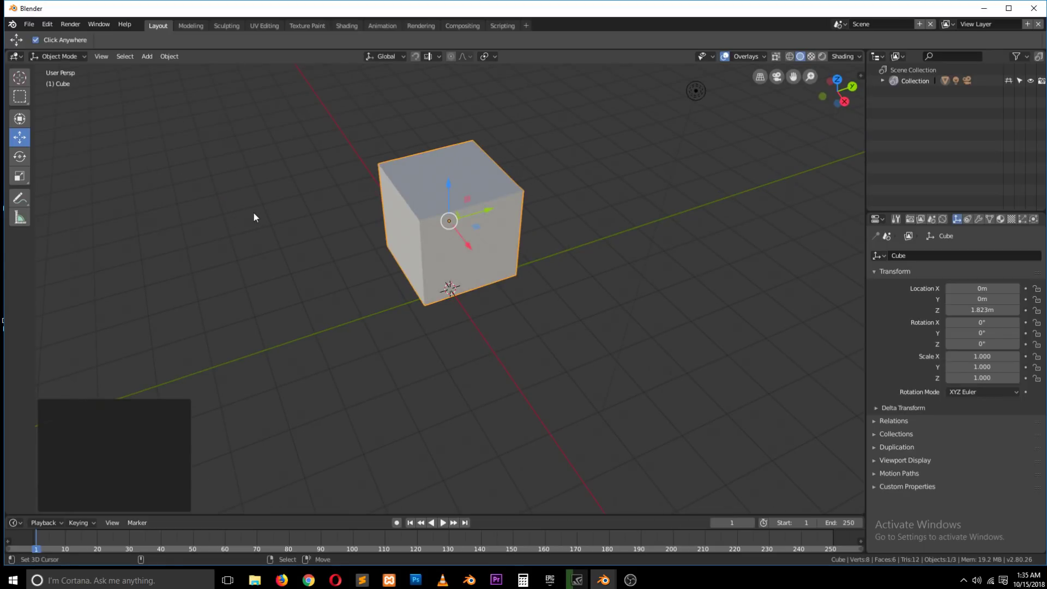
{"action": "key", "text": "shift+a"}
{"action": "mouse_move", "coordinate": [254, 213]}
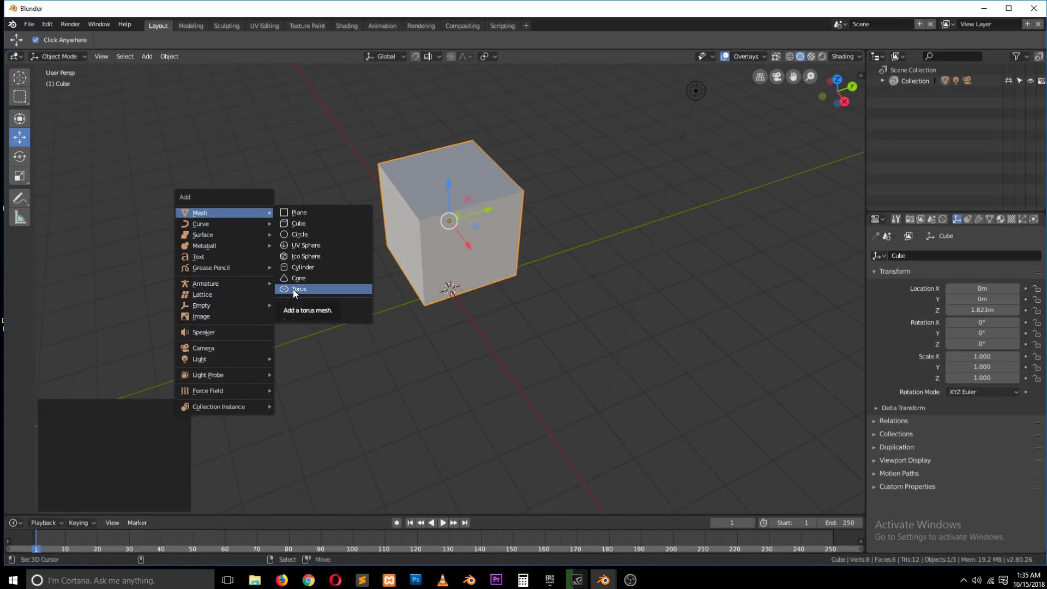
{"action": "left_click", "coordinate": [306, 244]}
{"action": "key", "text": "g"}
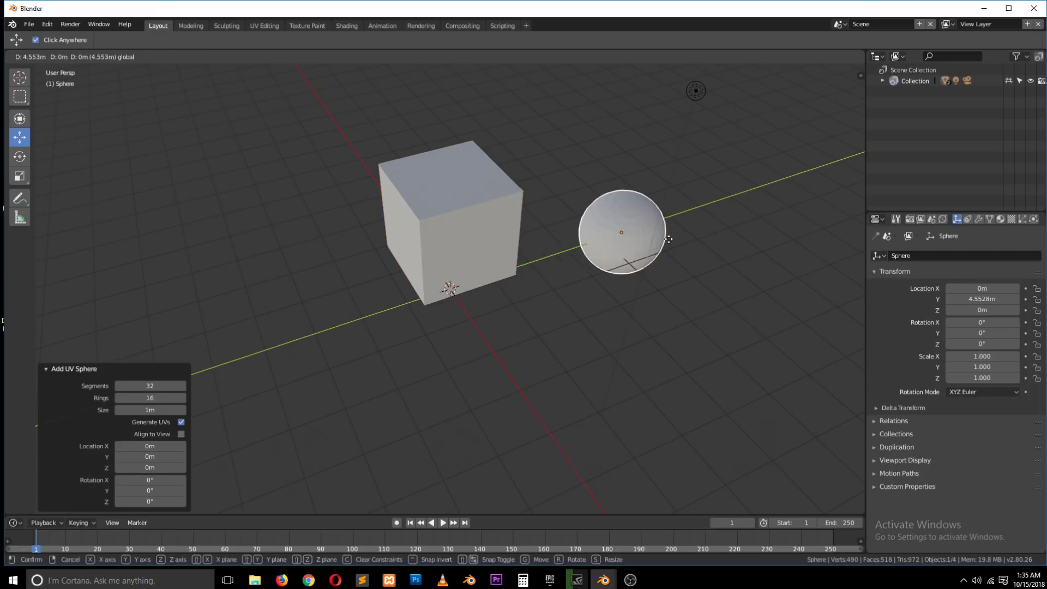
{"action": "left_click", "coordinate": [669, 239]}
{"action": "key", "text": "g"}
{"action": "key", "text": "z"}
{"action": "left_click", "coordinate": [690, 147]}
Adjust the sphere along Y, frame both objects, then select only the sphere.
{"action": "key", "text": "g"}
{"action": "key", "text": "y"}
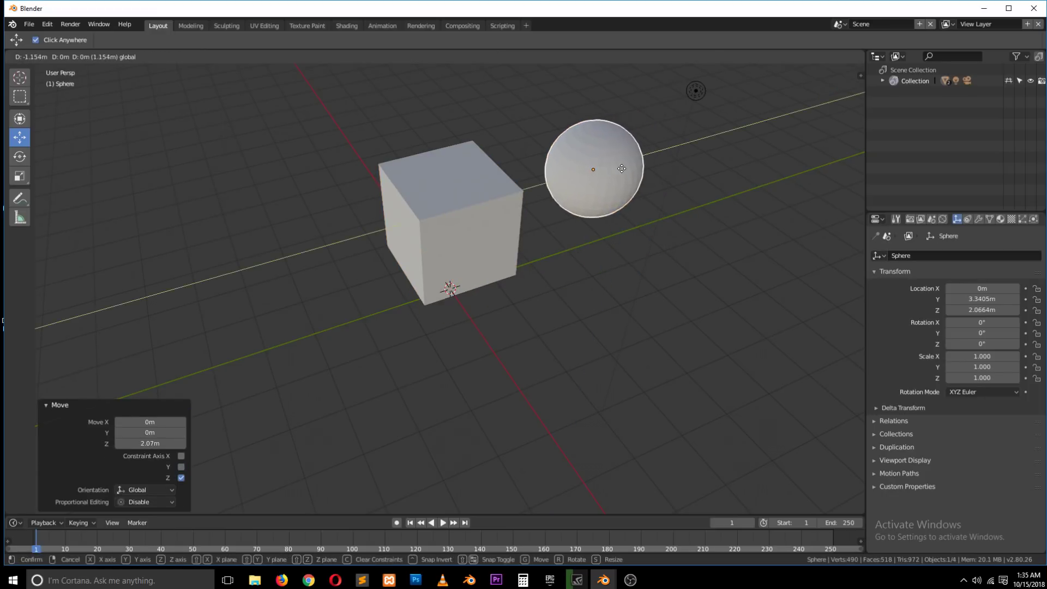
{"action": "left_click", "coordinate": [621, 168]}
{"action": "left_click", "coordinate": [453, 229], "text": "shift"}
{"action": "key", "text": "KP_Decimal"}
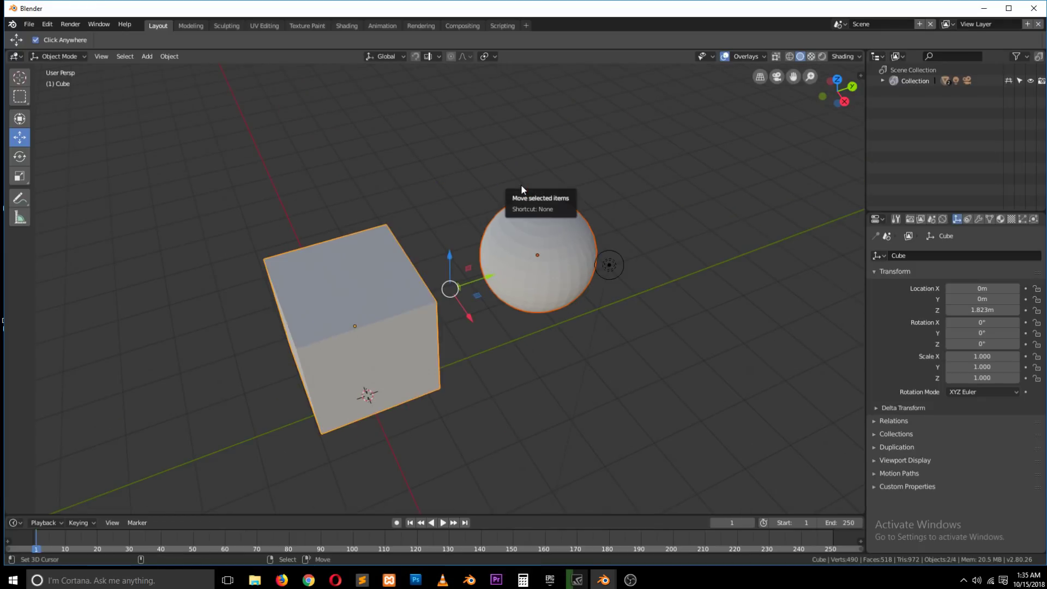
{"action": "left_click", "coordinate": [609, 265]}
{"action": "left_click", "coordinate": [572, 221]}
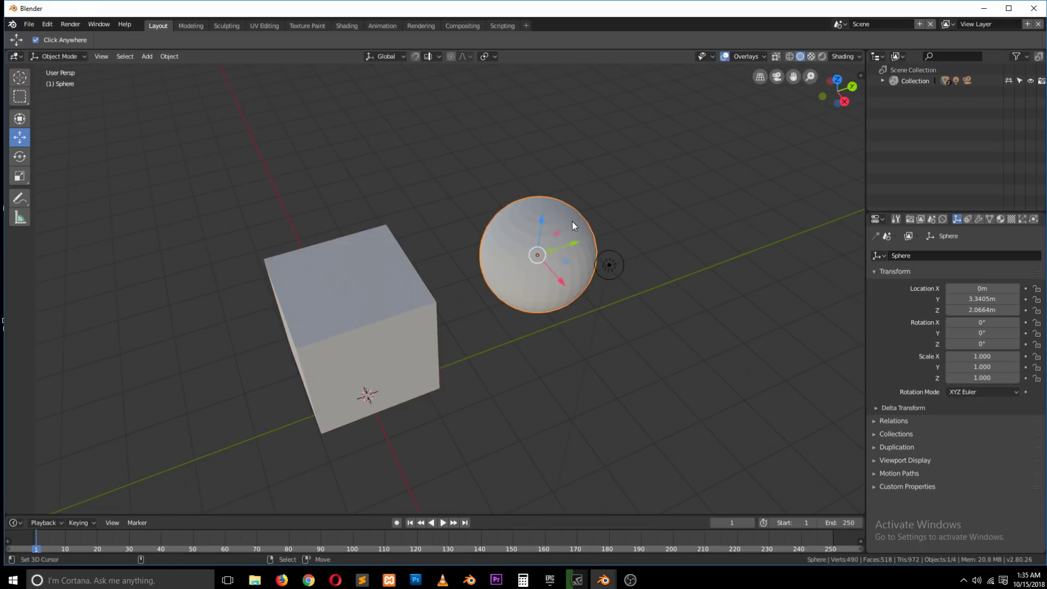
Set the viewport shading colour to Random.
{"action": "left_click", "coordinate": [834, 57]}
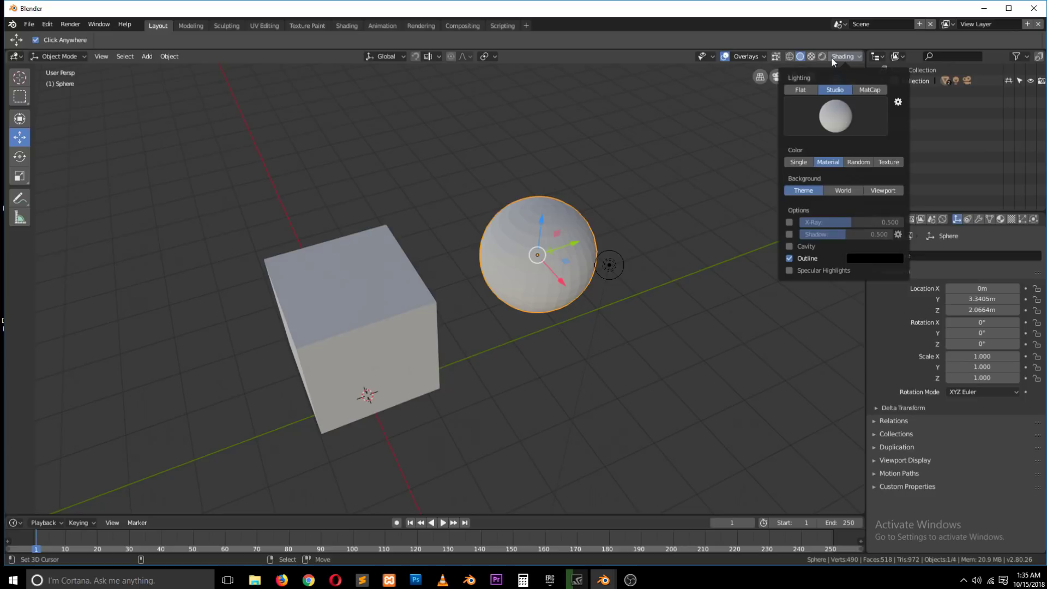
{"action": "left_click", "coordinate": [859, 162]}
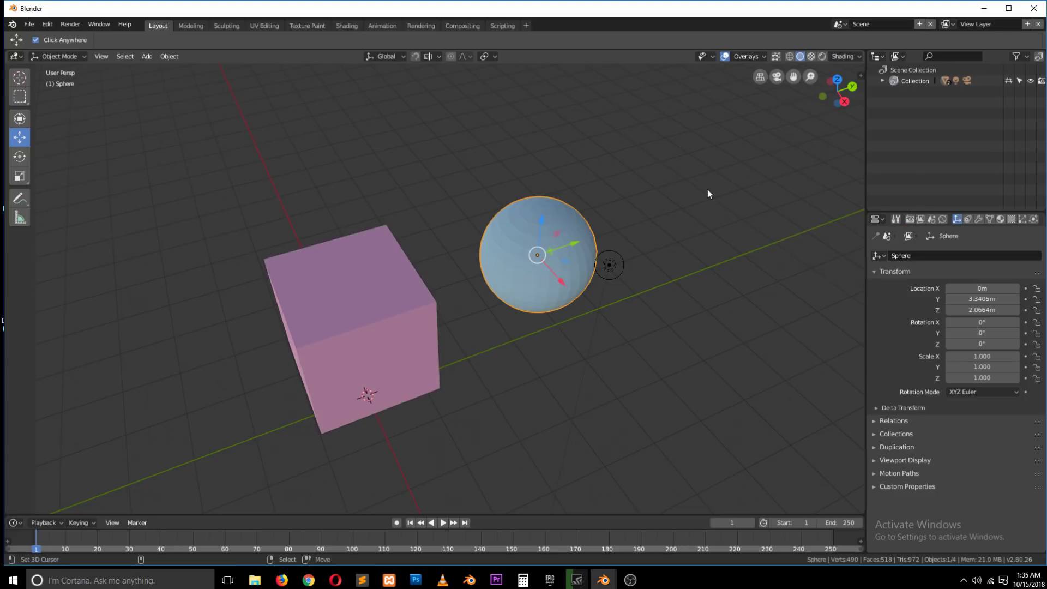
{"action": "middle_click_drag", "start_coordinate": [588, 238], "coordinate": [674, 208]}
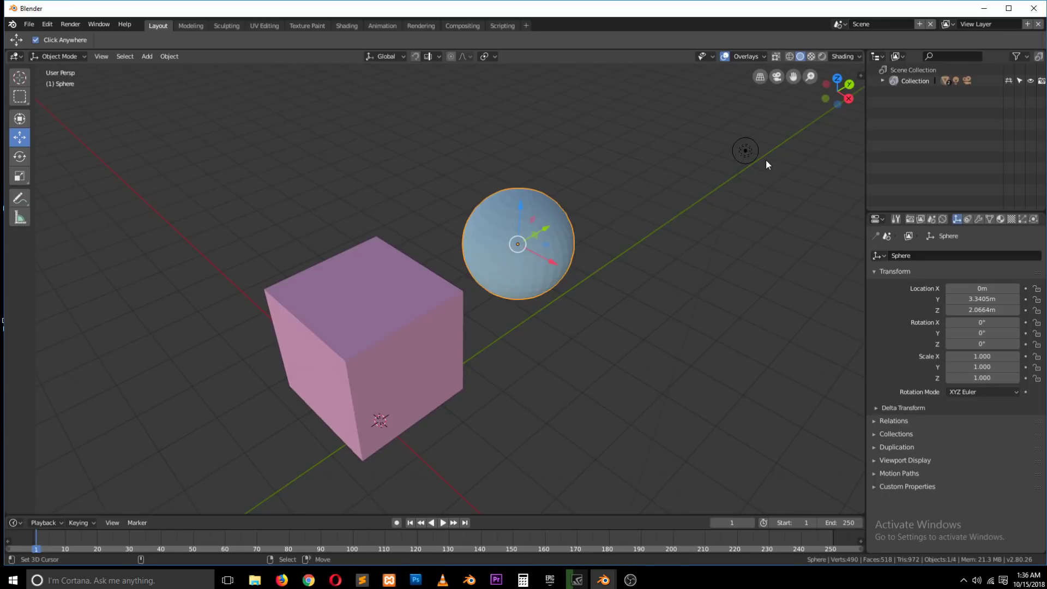
Delete the light and the camera, then select the cube.
{"action": "left_click", "coordinate": [744, 151]}
{"action": "key", "text": "x"}
{"action": "left_click", "coordinate": [741, 150]}
{"action": "scroll", "coordinate": [477, 316], "scroll_direction": "down", "scroll_amount": 4}
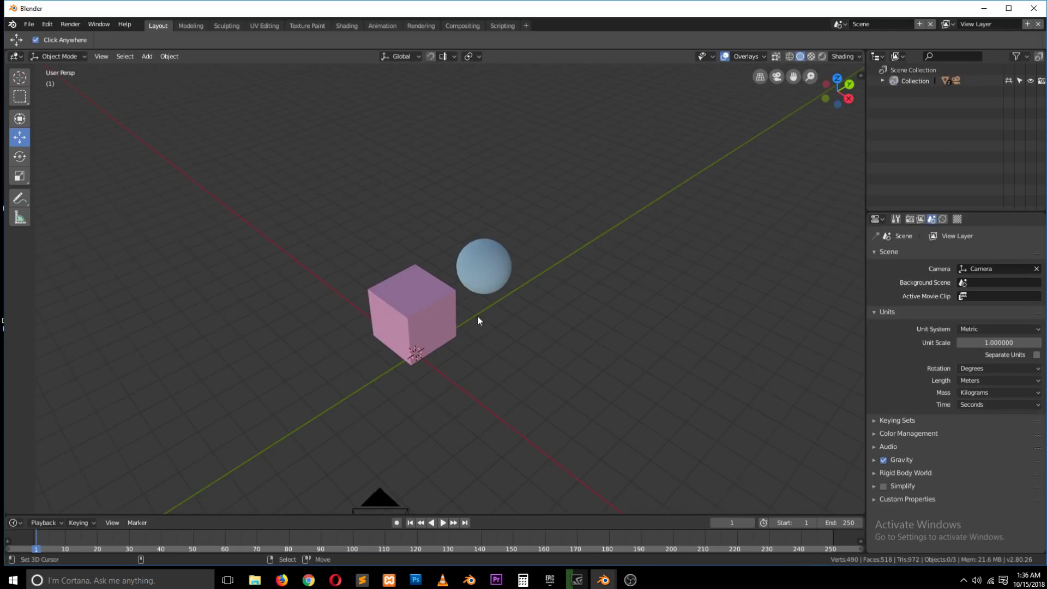
{"action": "left_click", "coordinate": [375, 490]}
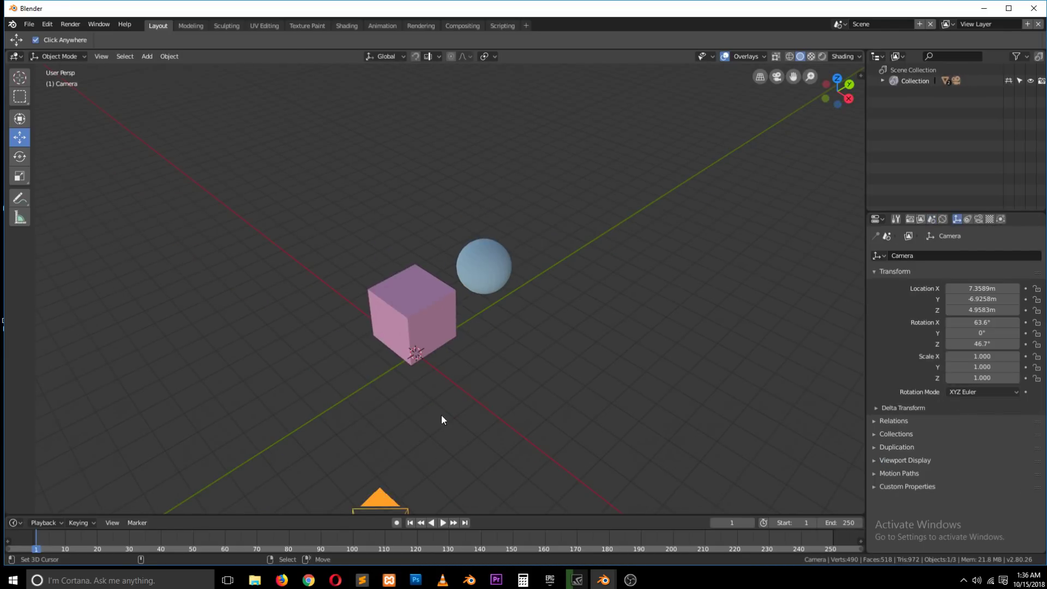
{"action": "key", "text": "x"}
{"action": "left_click", "coordinate": [467, 374]}
{"action": "scroll", "coordinate": [521, 262], "scroll_direction": "up", "scroll_amount": 4}
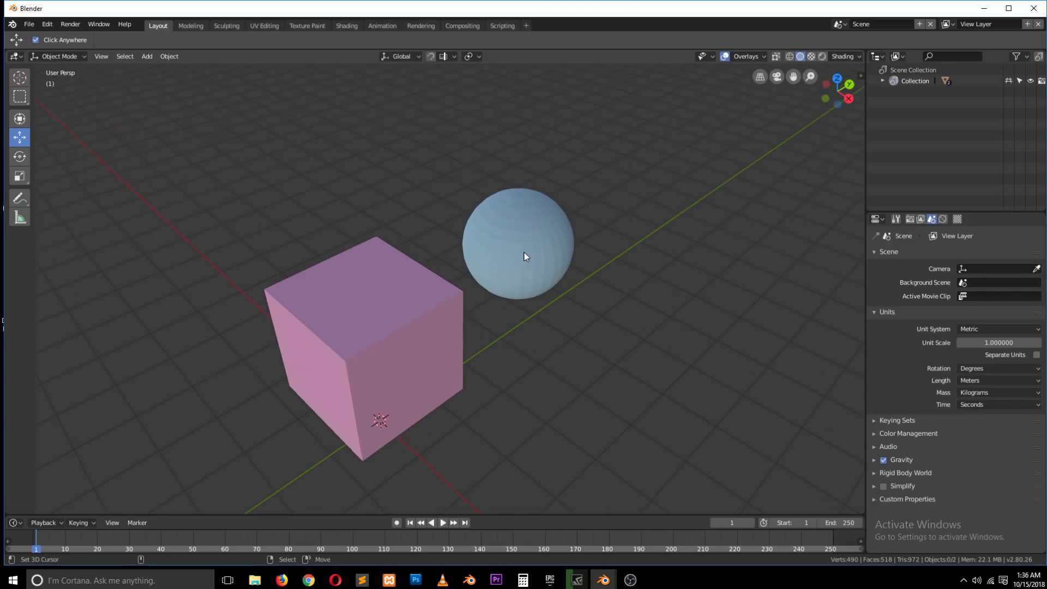
{"action": "left_click", "coordinate": [435, 309]}
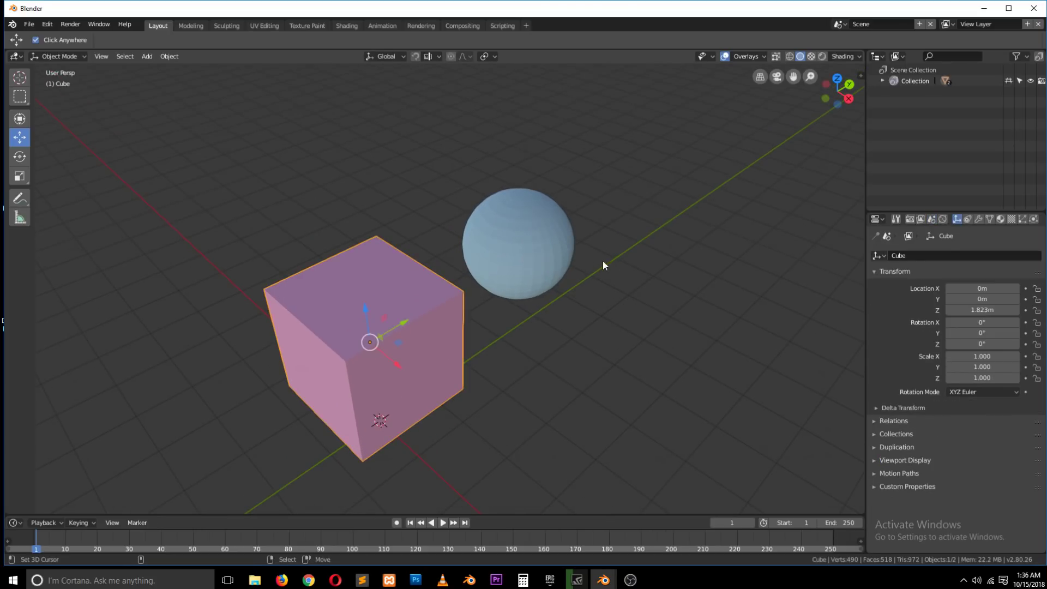
Add a Boolean modifier to the cube with the Sphere as its object, keeping Intersect.
{"action": "middle_click_drag", "start_coordinate": [388, 307], "coordinate": [332, 280]}
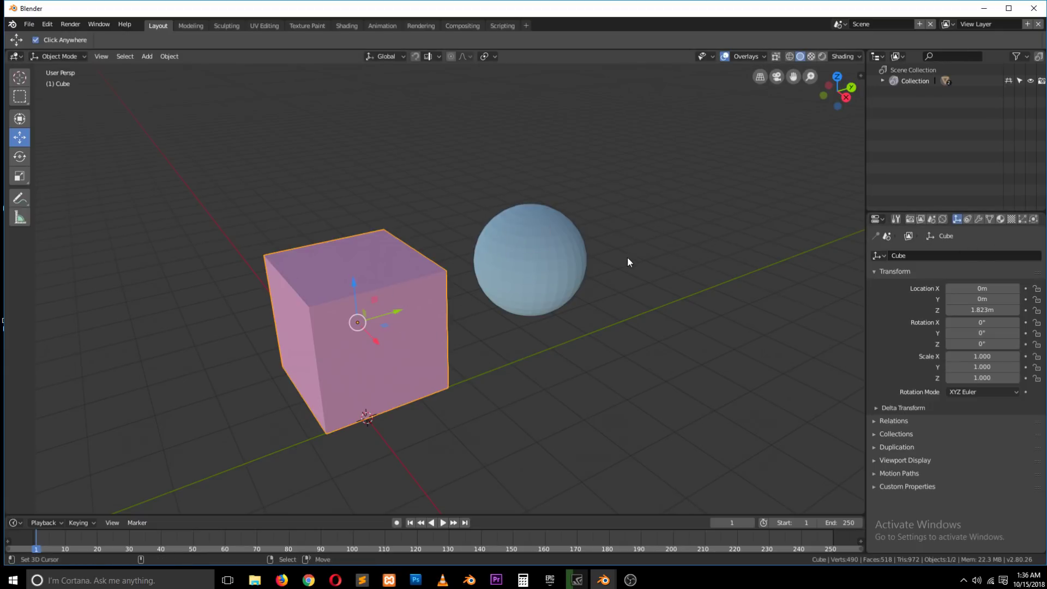
{"action": "left_click", "coordinate": [978, 219]}
{"action": "left_click", "coordinate": [936, 255]}
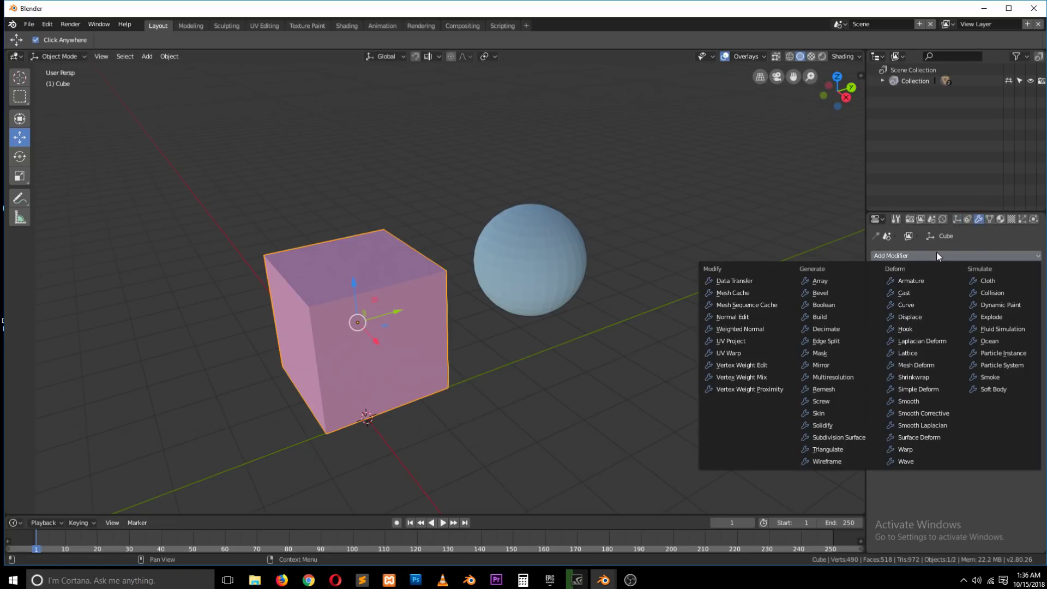
{"action": "left_click", "coordinate": [821, 304]}
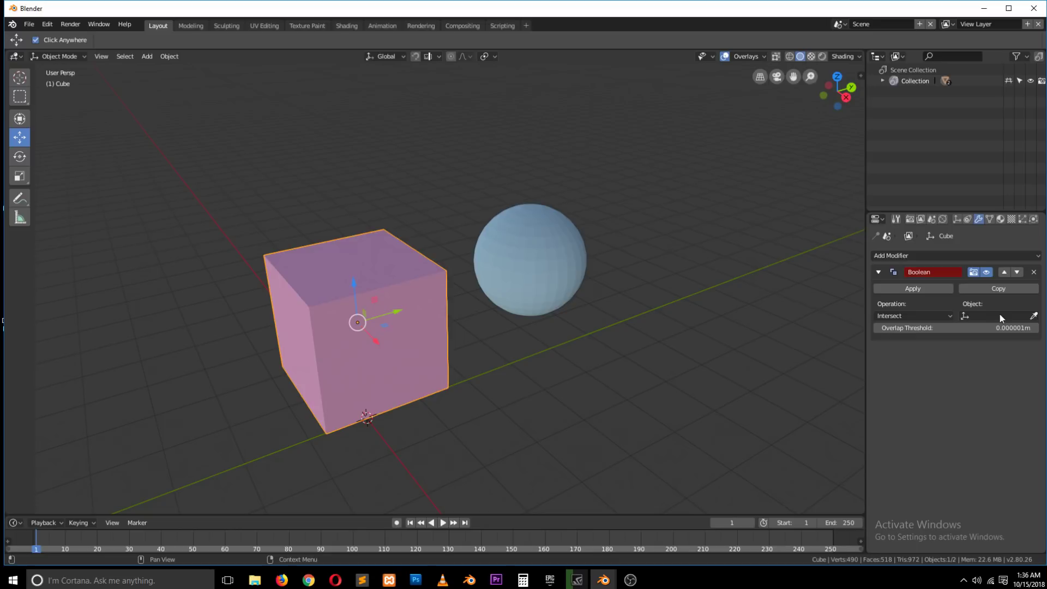
{"action": "left_click", "coordinate": [1033, 316]}
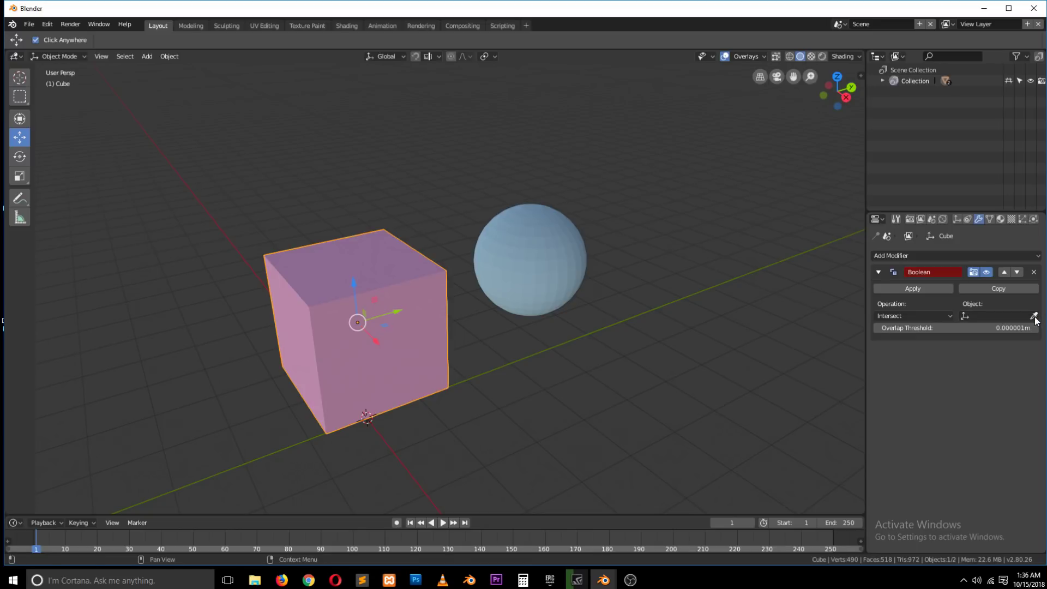
{"action": "left_click", "coordinate": [580, 232]}
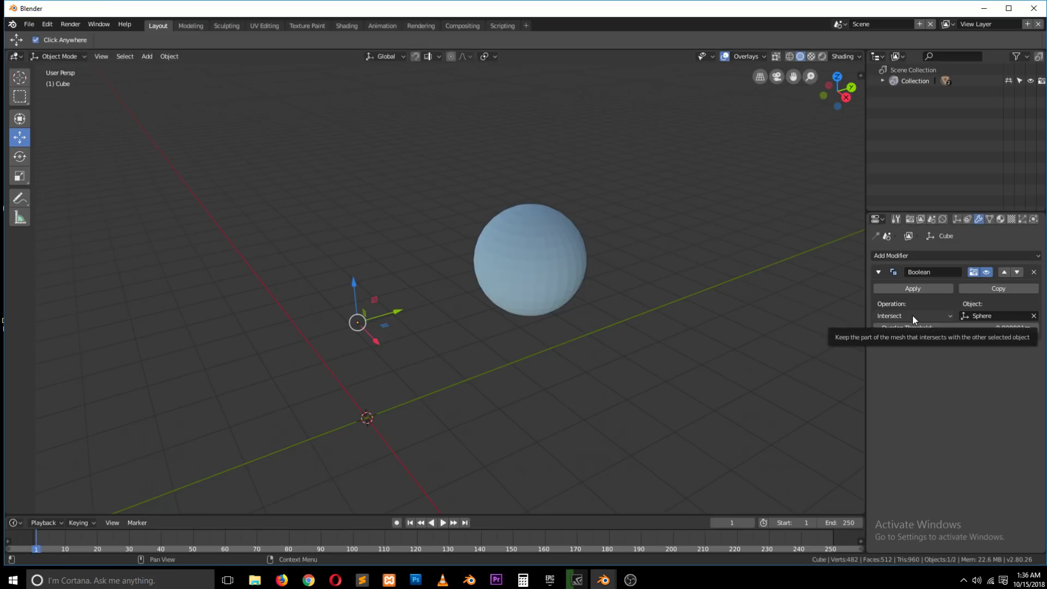
Move the sphere −1.9 m along Y into the cube and view the overlap patches.
{"action": "left_click", "coordinate": [571, 259]}
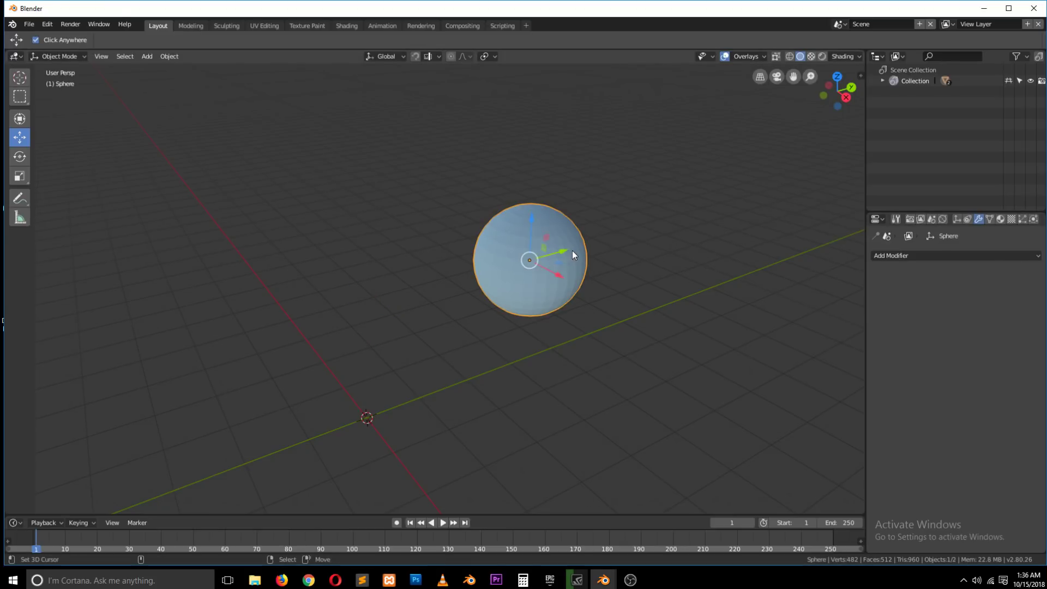
{"action": "left_click_drag", "start_coordinate": [561, 247], "coordinate": [474, 283]}
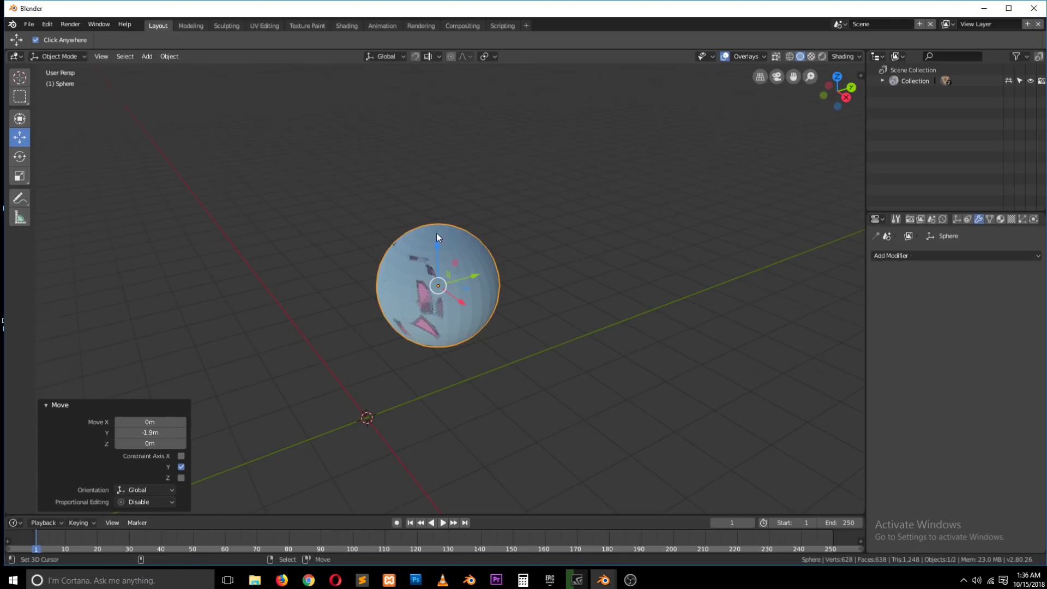
{"action": "middle_click_drag", "start_coordinate": [437, 233], "coordinate": [466, 234]}
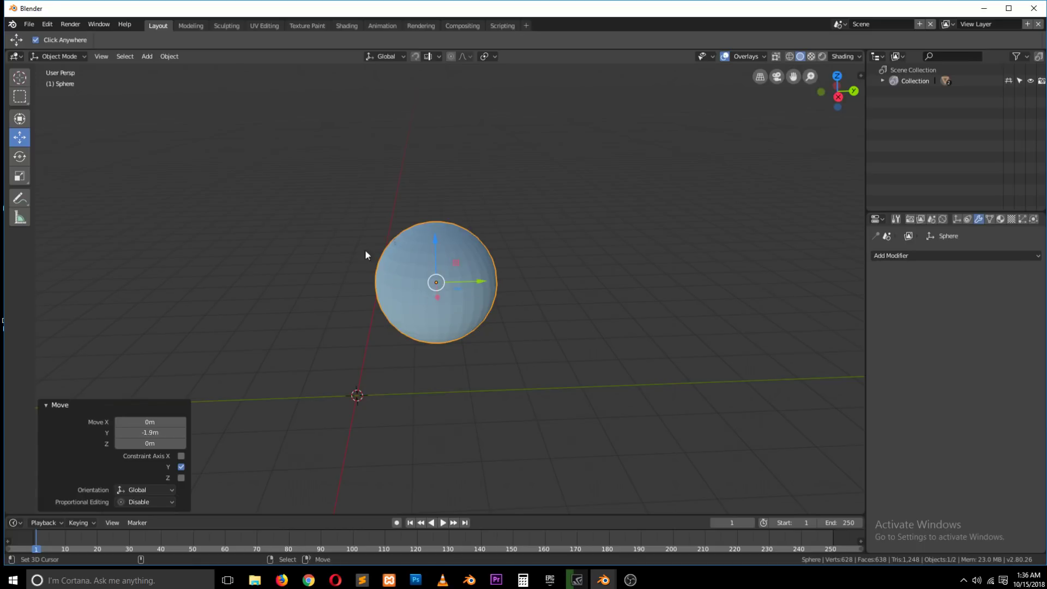
{"action": "mouse_move", "coordinate": [426, 257]}
{"action": "middle_mouse_down"}
{"action": "mouse_move", "coordinate": [485, 292]}
{"action": "mouse_move", "coordinate": [430, 266]}
{"action": "middle_mouse_up"}
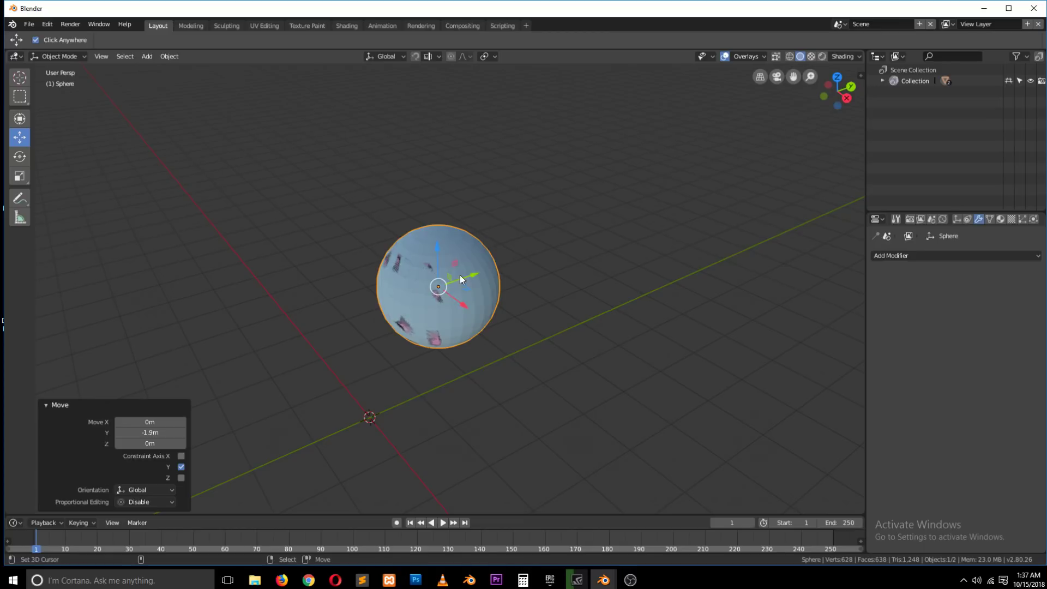
Display the sphere as Wire and reposition it along Y, Z and 0.794 m along X.
{"action": "left_click", "coordinate": [956, 219]}
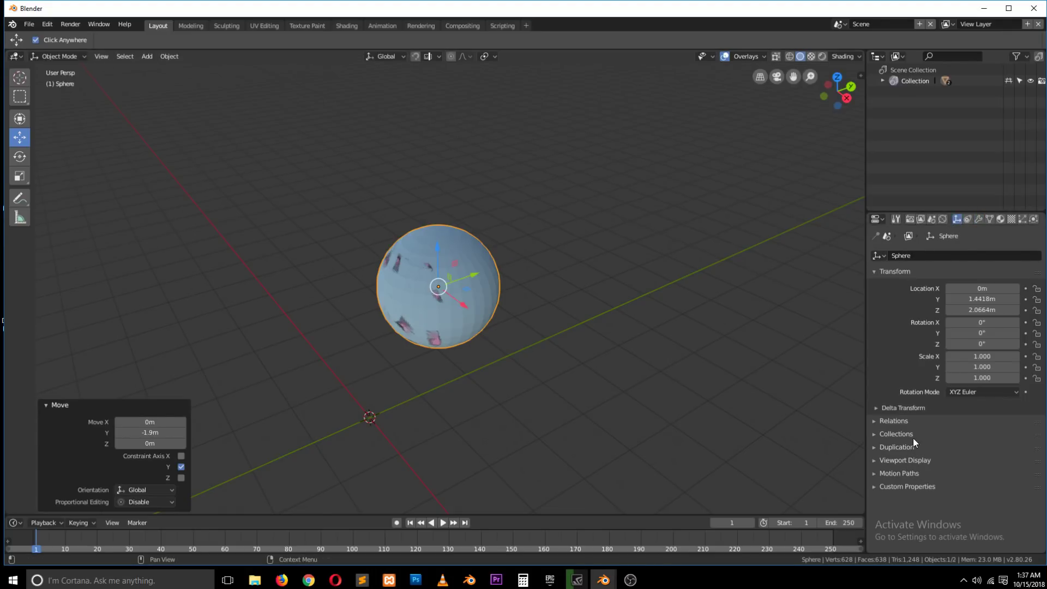
{"action": "left_click", "coordinate": [900, 462]}
{"action": "scroll", "coordinate": [903, 459], "scroll_direction": "down", "scroll_amount": 2}
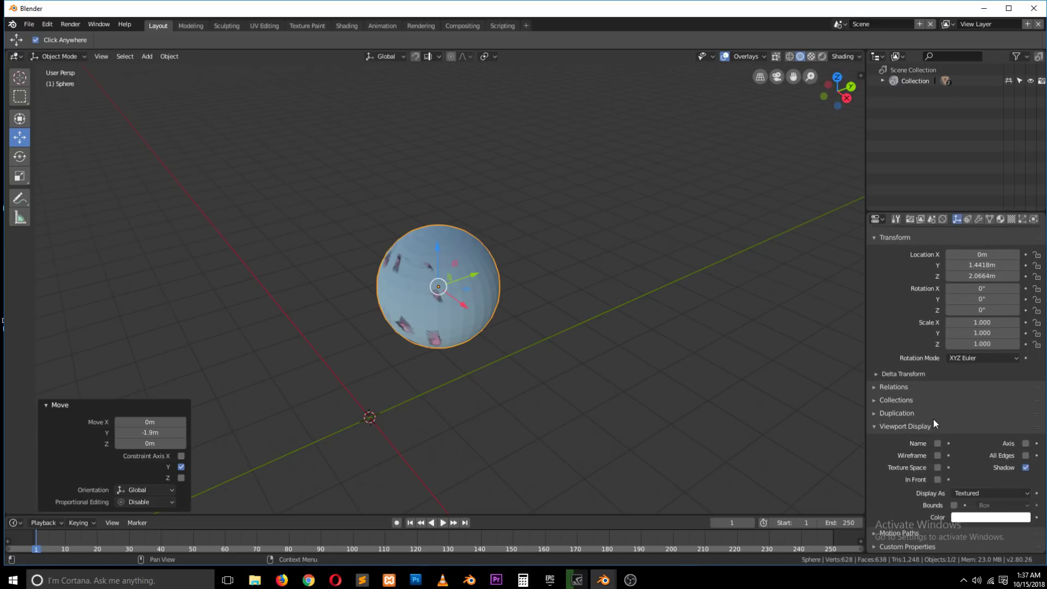
{"action": "left_click", "coordinate": [978, 490]}
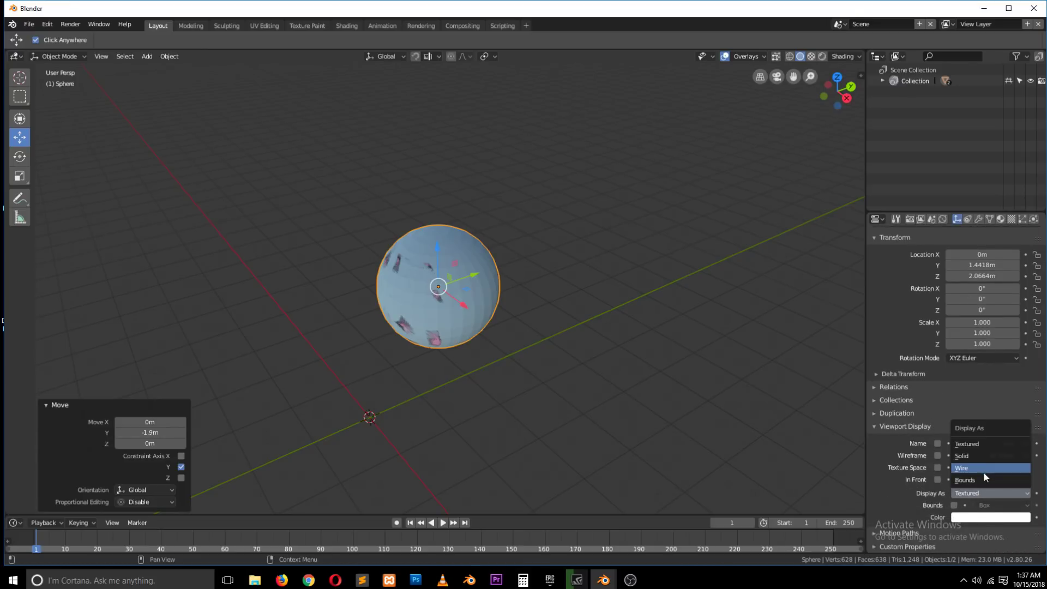
{"action": "left_click", "coordinate": [986, 468]}
{"action": "middle_click_drag", "start_coordinate": [708, 377], "coordinate": [606, 342]}
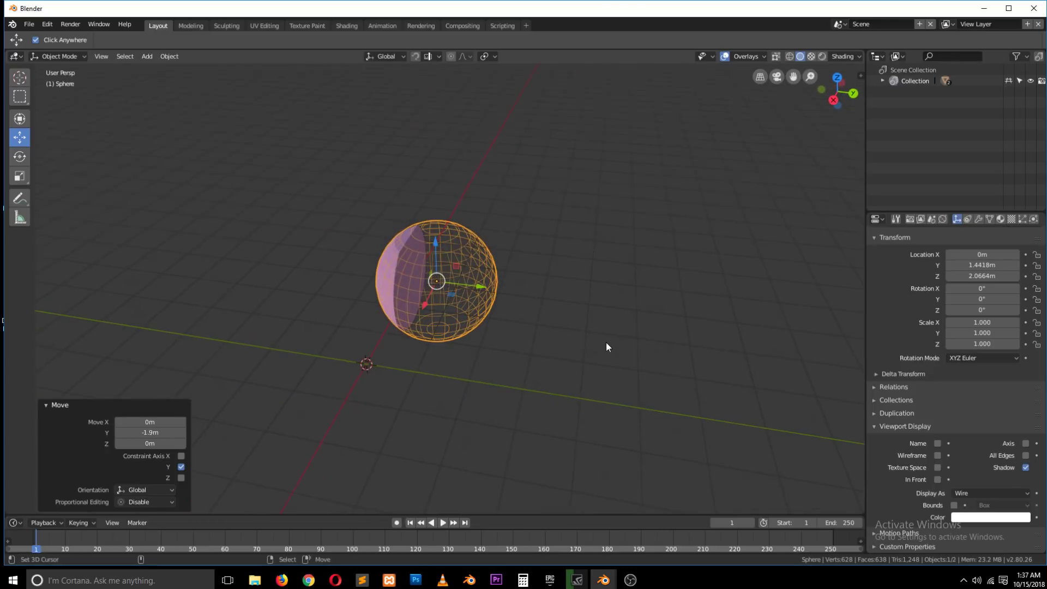
{"action": "mouse_move", "coordinate": [473, 291]}
{"action": "left_mouse_down"}
{"action": "mouse_move", "coordinate": [517, 296]}
{"action": "mouse_move", "coordinate": [464, 290]}
{"action": "left_mouse_up"}
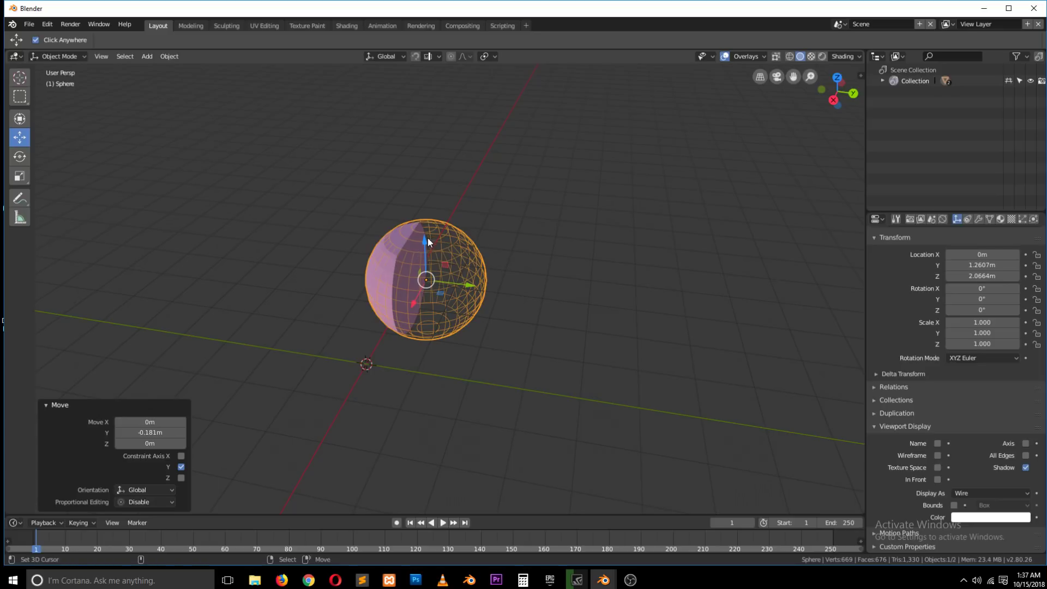
{"action": "left_click_drag", "start_coordinate": [427, 238], "coordinate": [404, 258]}
{"action": "middle_click_drag", "start_coordinate": [417, 326], "coordinate": [450, 321]}
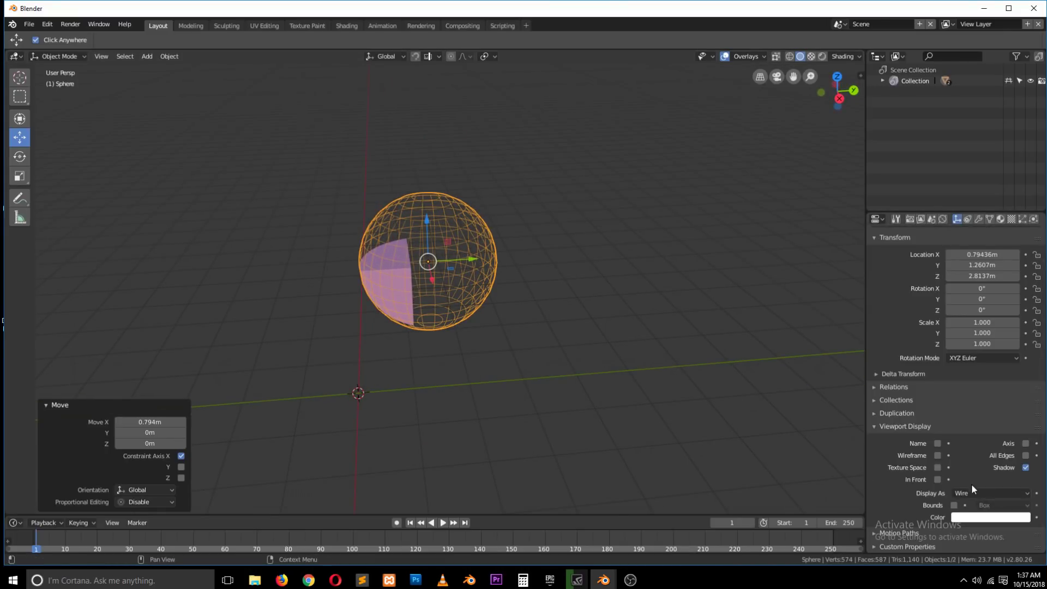
Switch the sphere's display to Bounds and slide it along Y away from the cube.
{"action": "left_click", "coordinate": [1002, 505]}
{"action": "left_click", "coordinate": [974, 492]}
{"action": "left_click", "coordinate": [977, 481]}
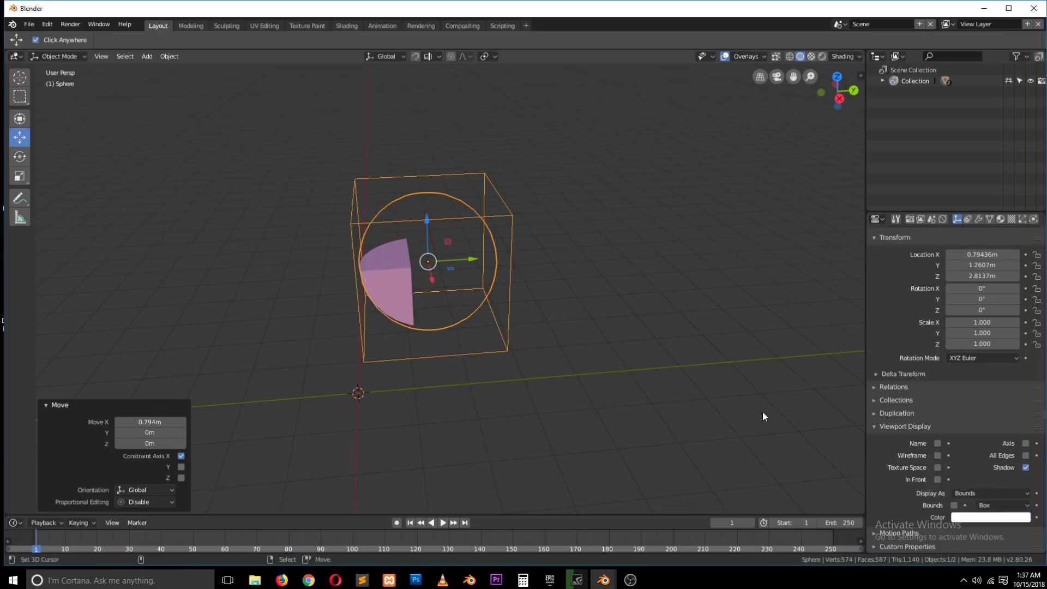
{"action": "middle_click_drag", "start_coordinate": [762, 411], "coordinate": [665, 400]}
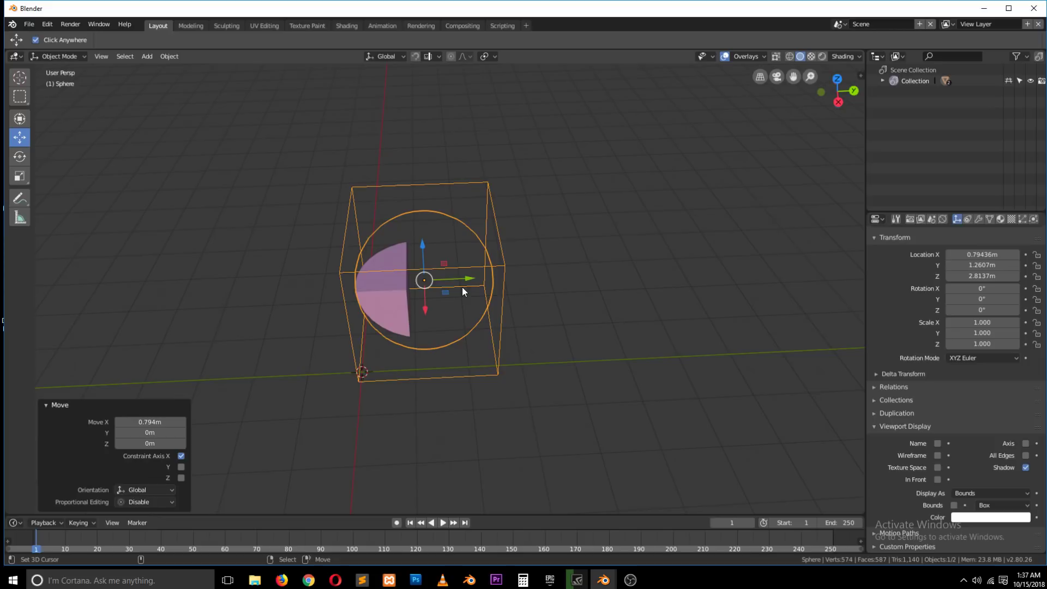
{"action": "left_click_drag", "start_coordinate": [459, 276], "coordinate": [444, 296]}
{"action": "middle_click_drag", "start_coordinate": [444, 296], "coordinate": [484, 274]}
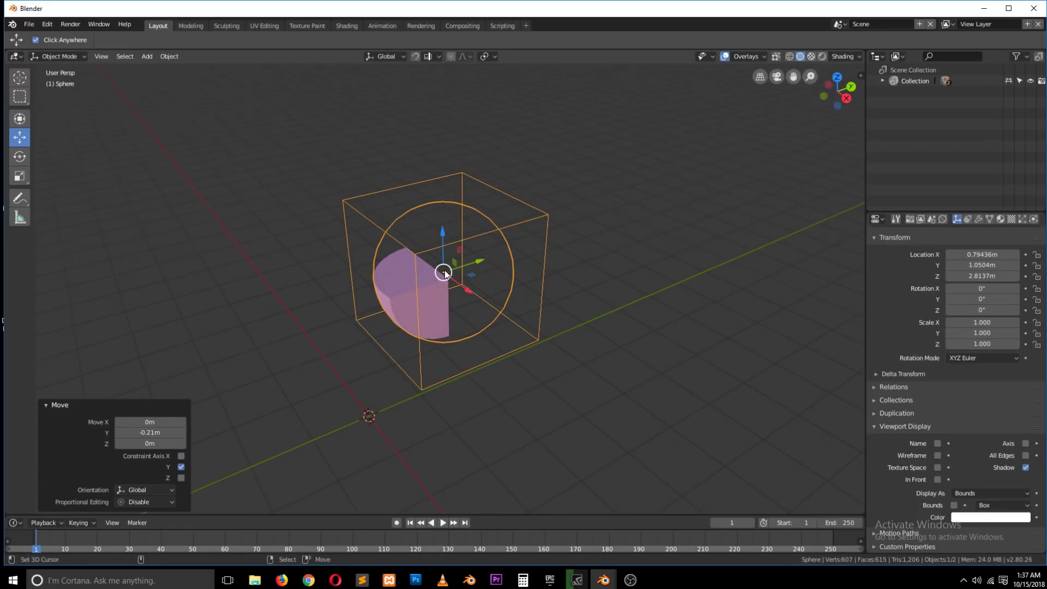
{"action": "left_click_drag", "start_coordinate": [479, 263], "coordinate": [467, 293]}
Finish the sphere's 2 m Y move and set the cube's Boolean operation to Union.
{"action": "type", "text": "2m"}
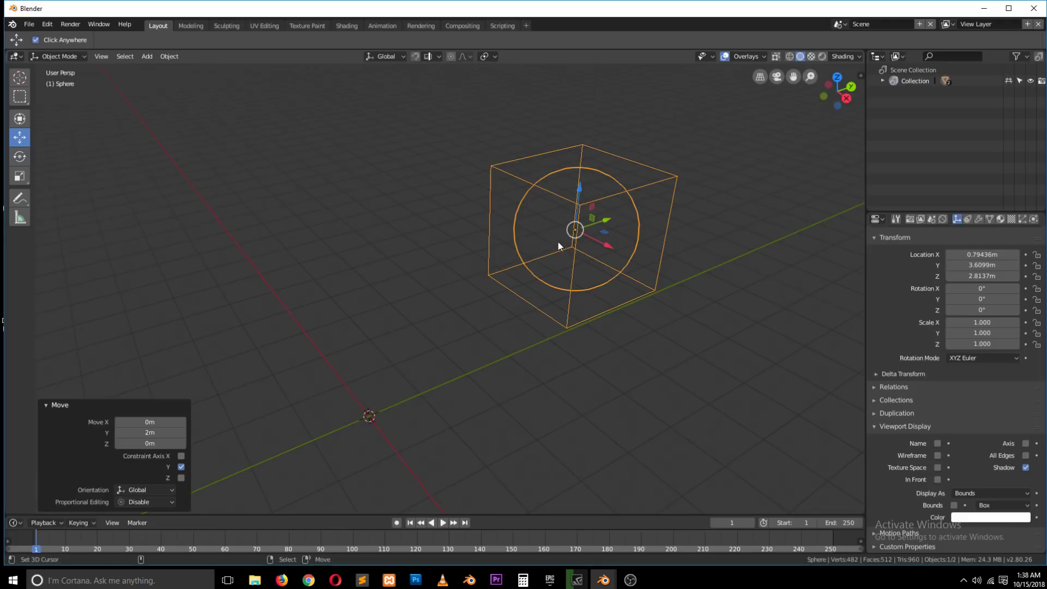
{"action": "left_click_drag", "start_coordinate": [599, 227], "coordinate": [431, 288]}
{"action": "left_click", "coordinate": [431, 287]}
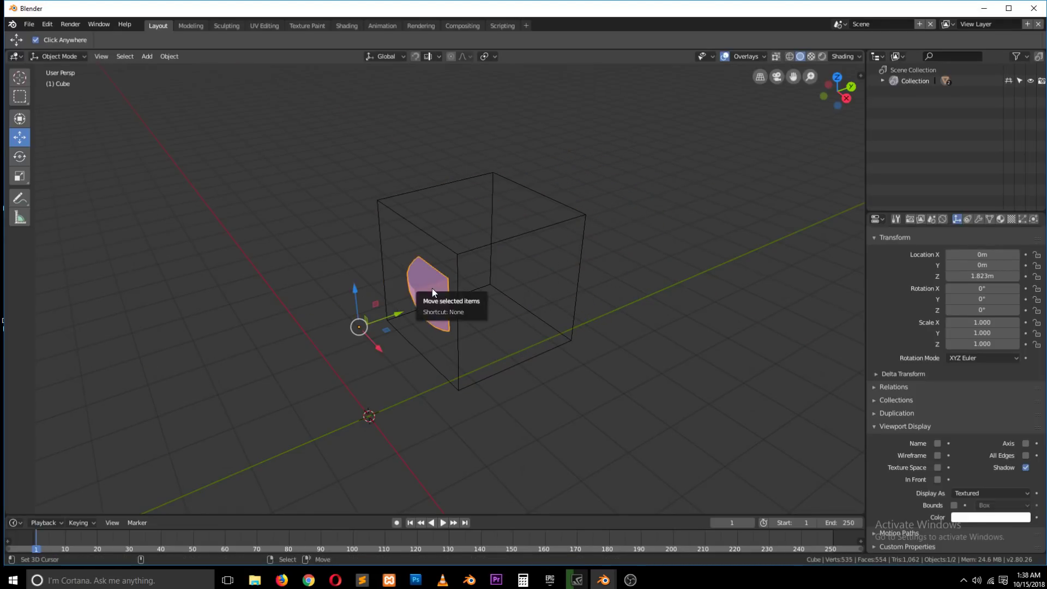
{"action": "left_click", "coordinate": [979, 219]}
{"action": "left_click", "coordinate": [921, 316]}
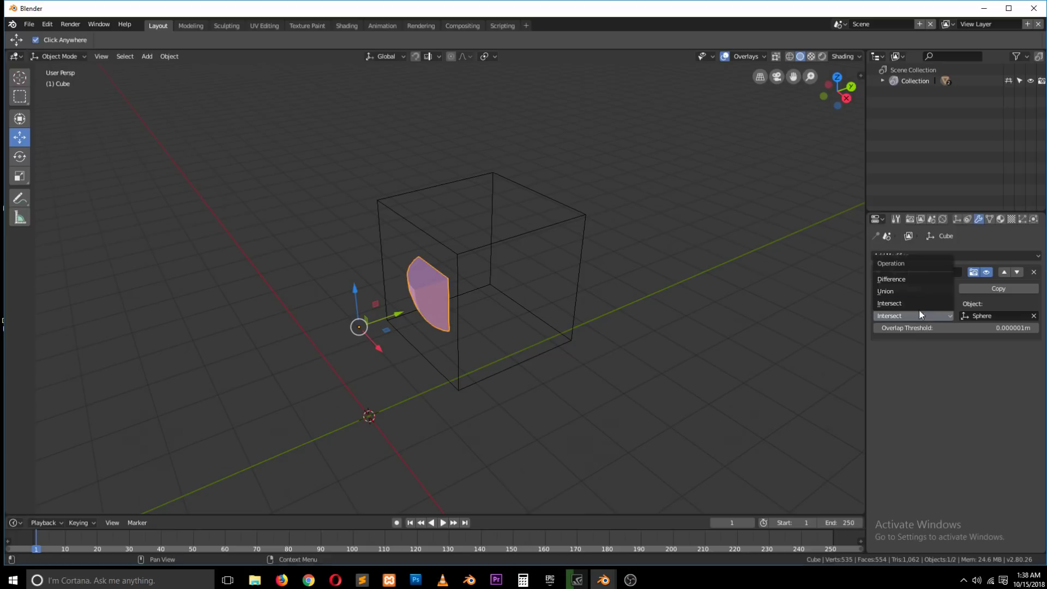
{"action": "left_click", "coordinate": [898, 291]}
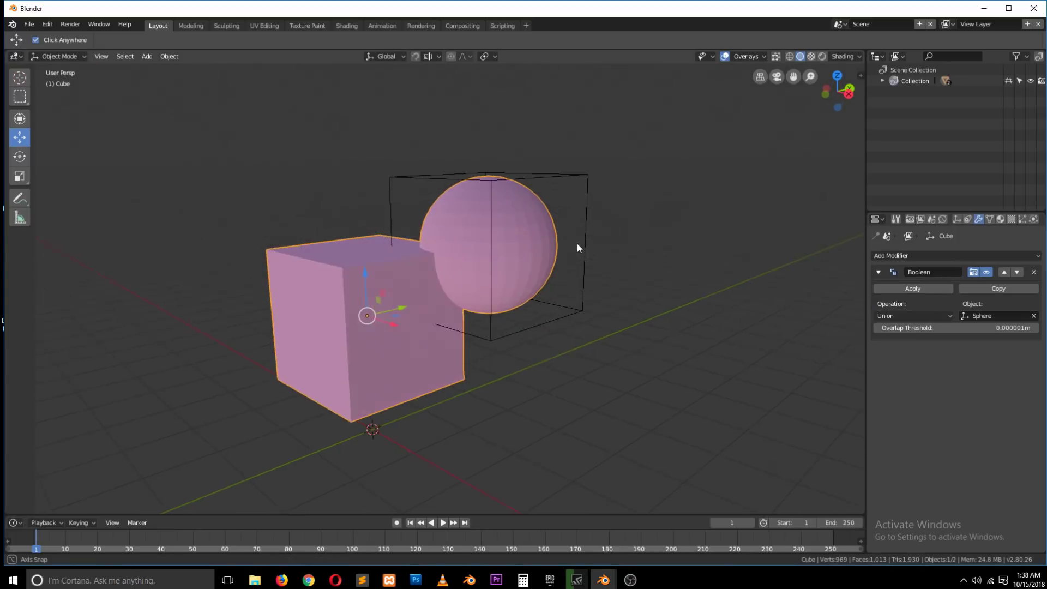
Move the sphere −0.631 m along Y over the cube's corner.
{"action": "middle_click_drag", "start_coordinate": [577, 244], "coordinate": [533, 253]}
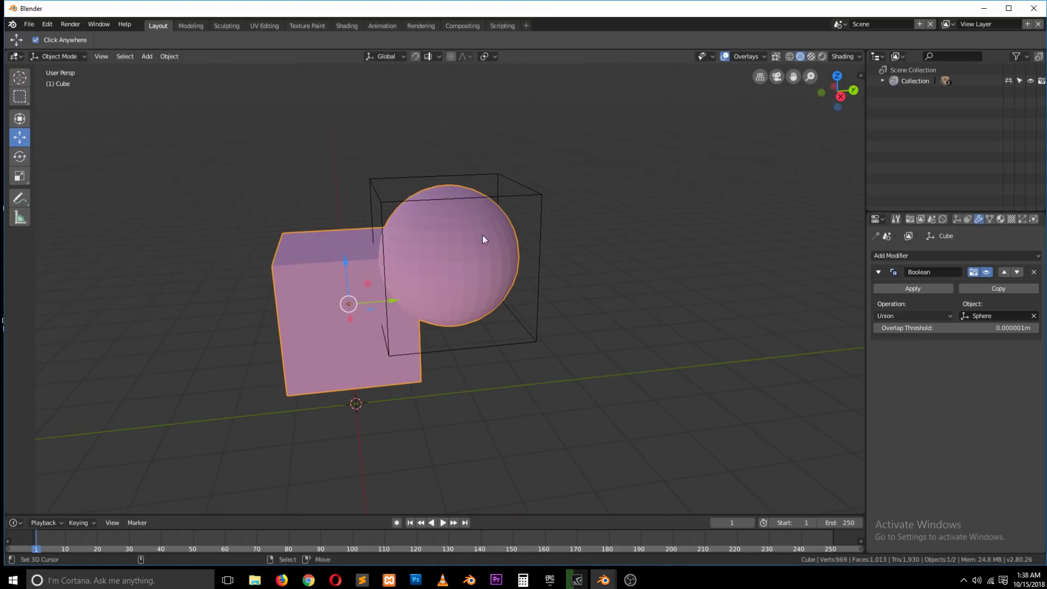
{"action": "left_click", "coordinate": [513, 194]}
{"action": "key", "text": "g"}
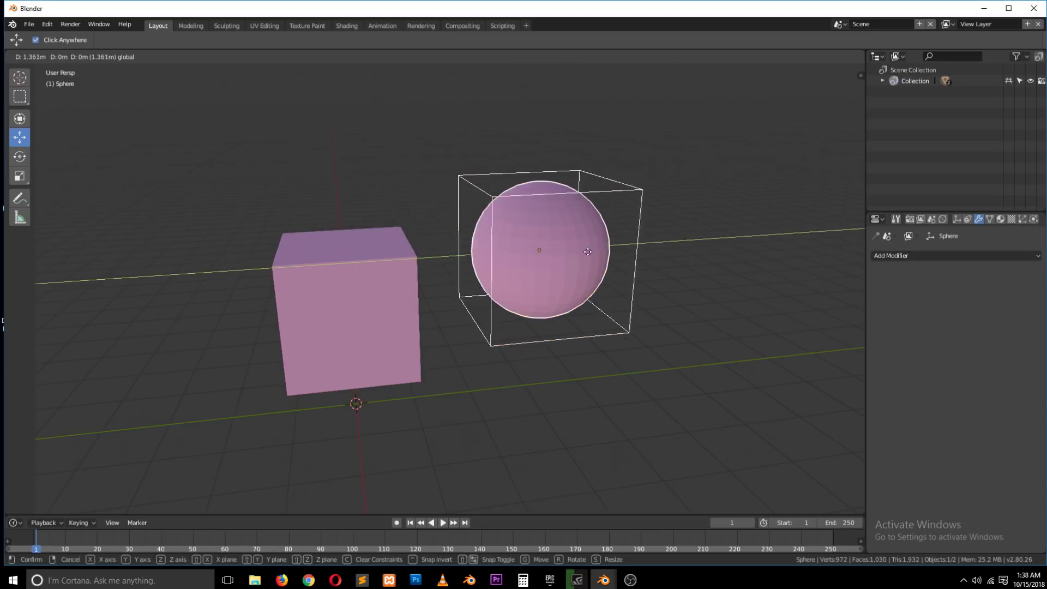
{"action": "key", "text": "y"}
{"action": "left_click", "coordinate": [531, 261]}
{"action": "middle_click_drag", "start_coordinate": [532, 260], "coordinate": [356, 311]}
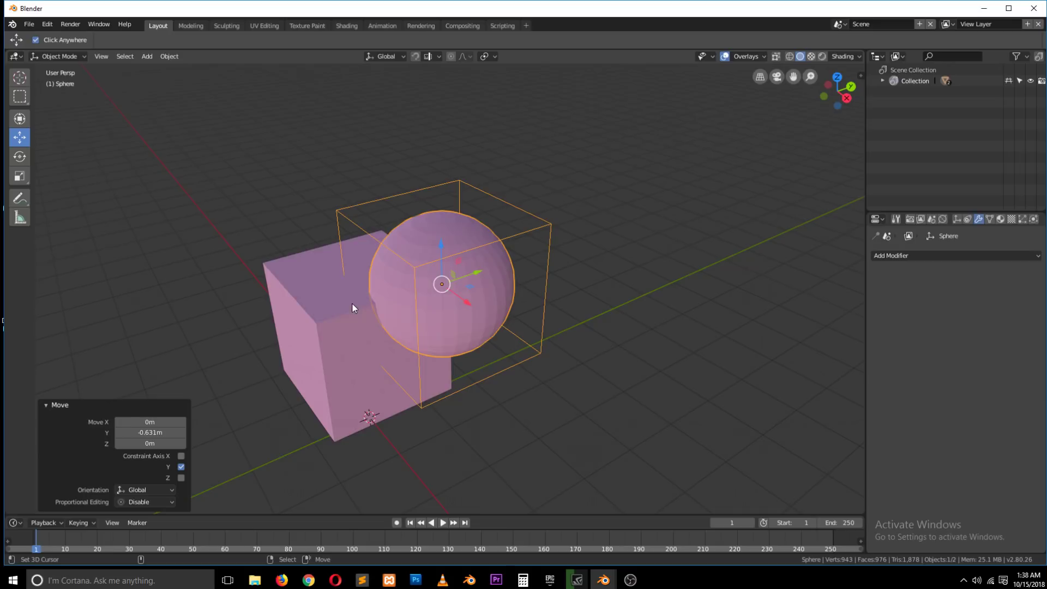
Change the cube's Boolean operation to Difference to carve the sphere out.
{"action": "left_click", "coordinate": [311, 311]}
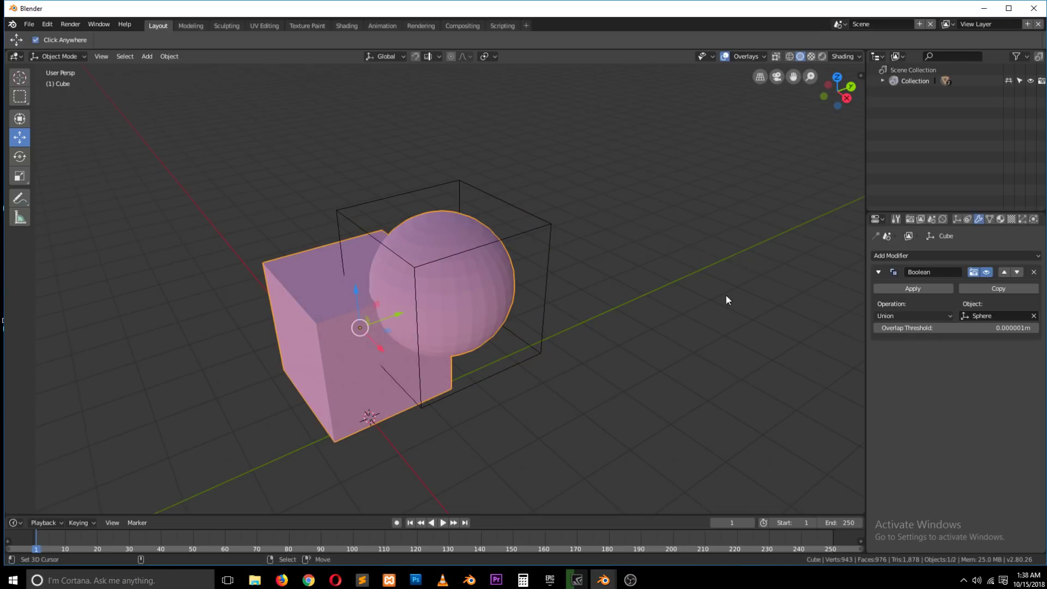
{"action": "left_click", "coordinate": [913, 315]}
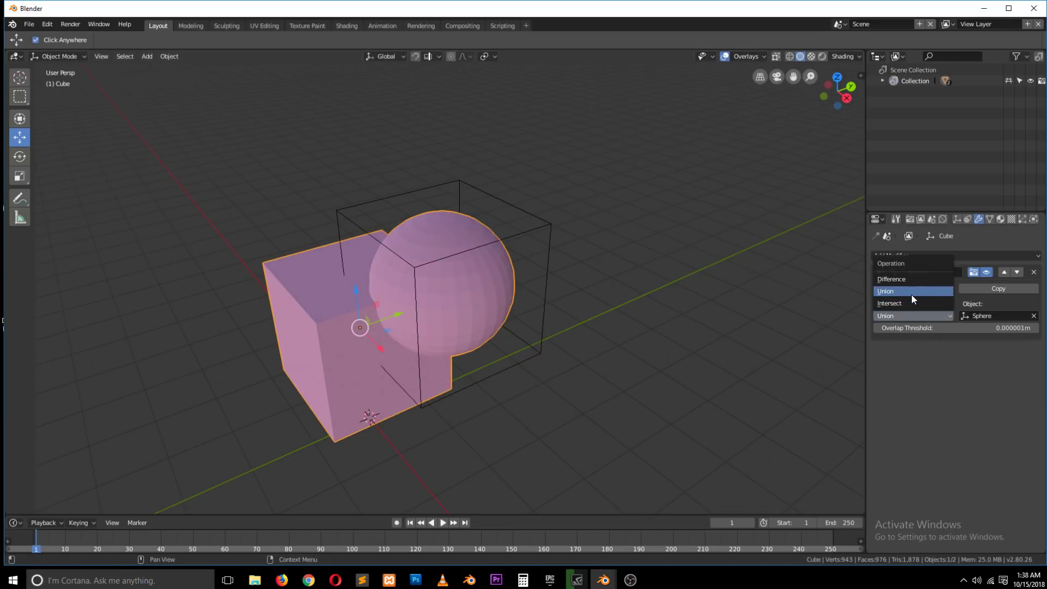
{"action": "left_click", "coordinate": [918, 279]}
{"action": "middle_click_drag", "start_coordinate": [676, 264], "coordinate": [627, 260]}
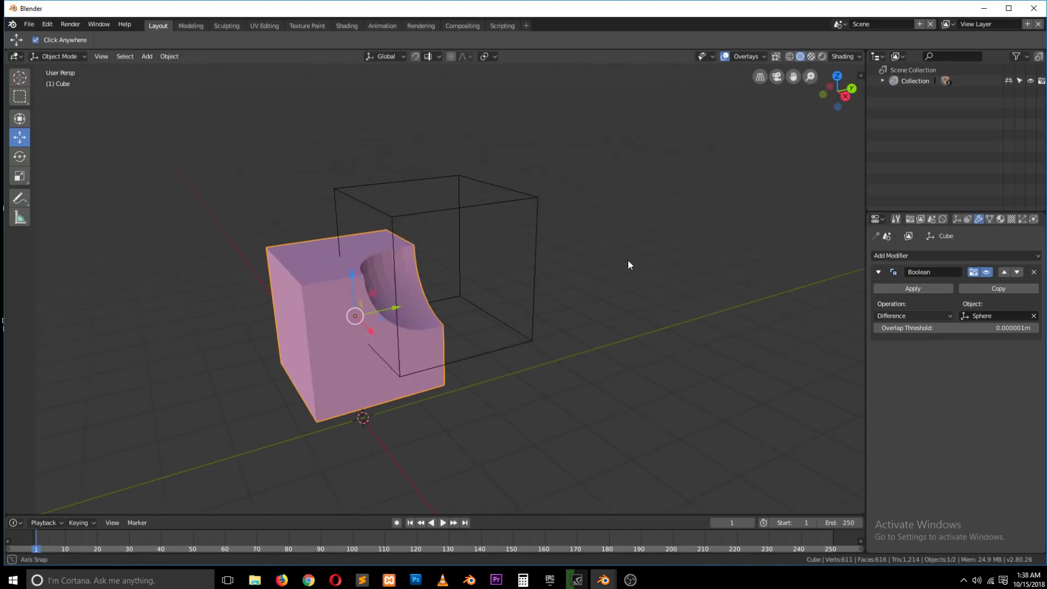
Move the sphere along X and then along Y deeper into the cube's corner.
{"action": "left_click", "coordinate": [522, 198]}
{"action": "middle_click_drag", "start_coordinate": [522, 198], "coordinate": [533, 297]}
{"action": "key", "text": "g"}
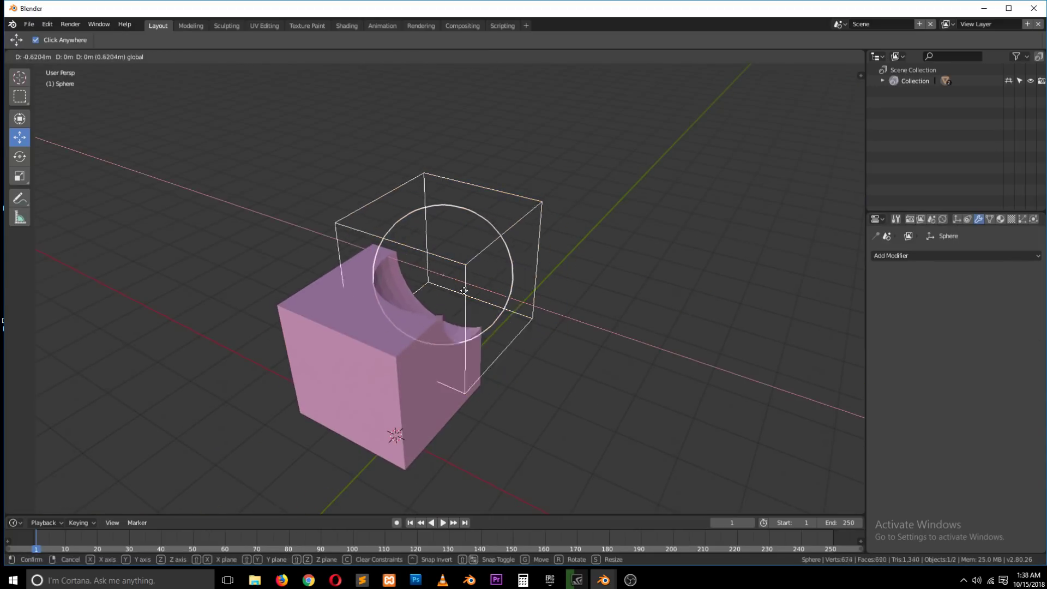
{"action": "key", "text": "x"}
{"action": "left_click", "coordinate": [512, 260]}
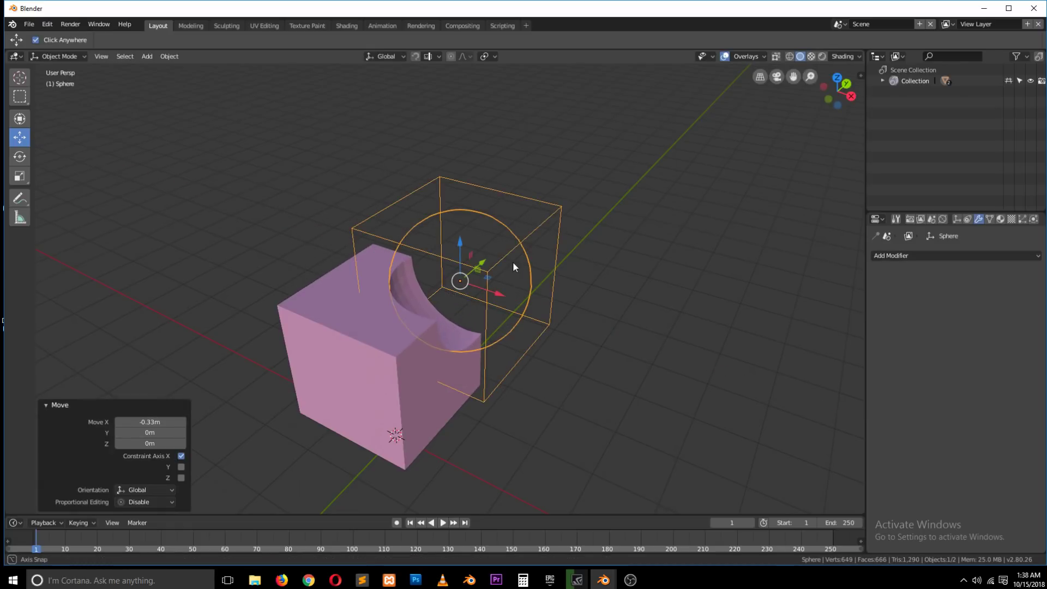
{"action": "middle_click_drag", "start_coordinate": [512, 261], "coordinate": [476, 254]}
{"action": "key", "text": "g"}
{"action": "key", "text": "y"}
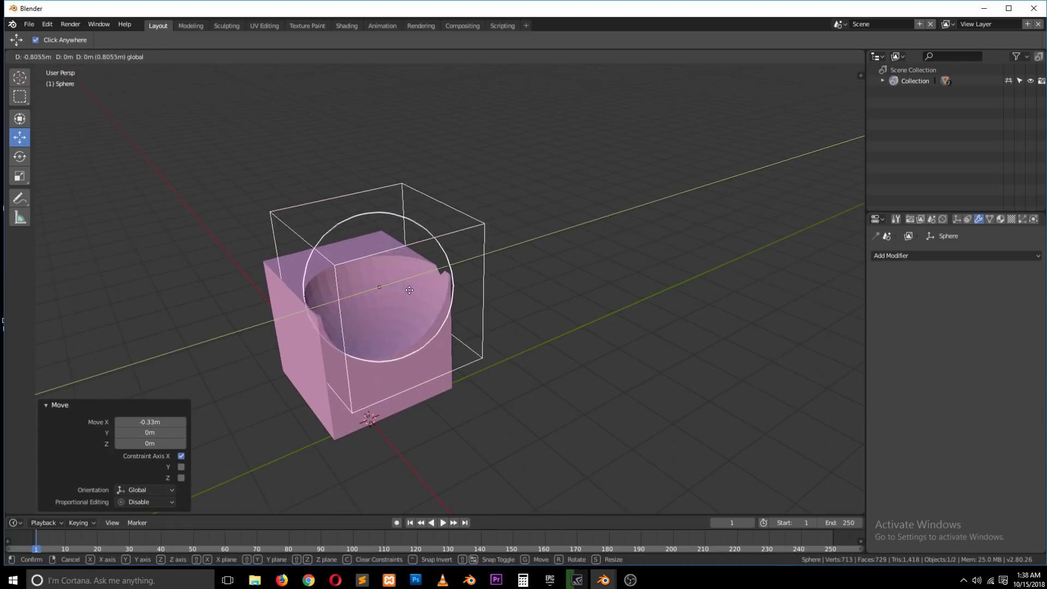
{"action": "left_click", "coordinate": [436, 306]}
{"action": "middle_click_drag", "start_coordinate": [436, 305], "coordinate": [358, 342]}
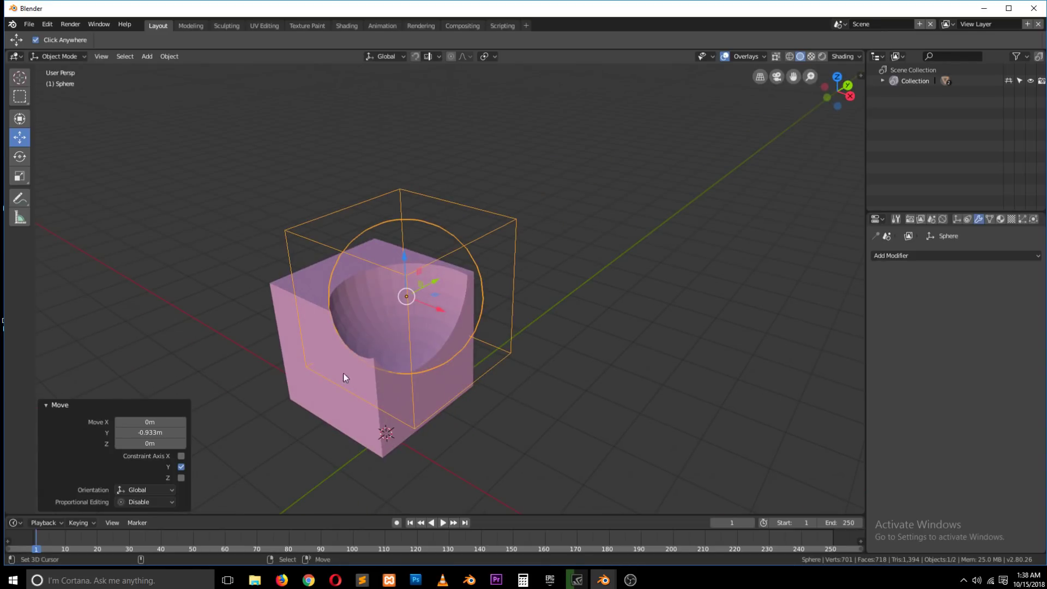
Slide the sphere slightly along Y and scale it down to 0.765.
{"action": "scroll", "coordinate": [357, 378], "scroll_direction": "up", "scroll_amount": 2}
{"action": "left_click_drag", "start_coordinate": [432, 281], "coordinate": [390, 360]}
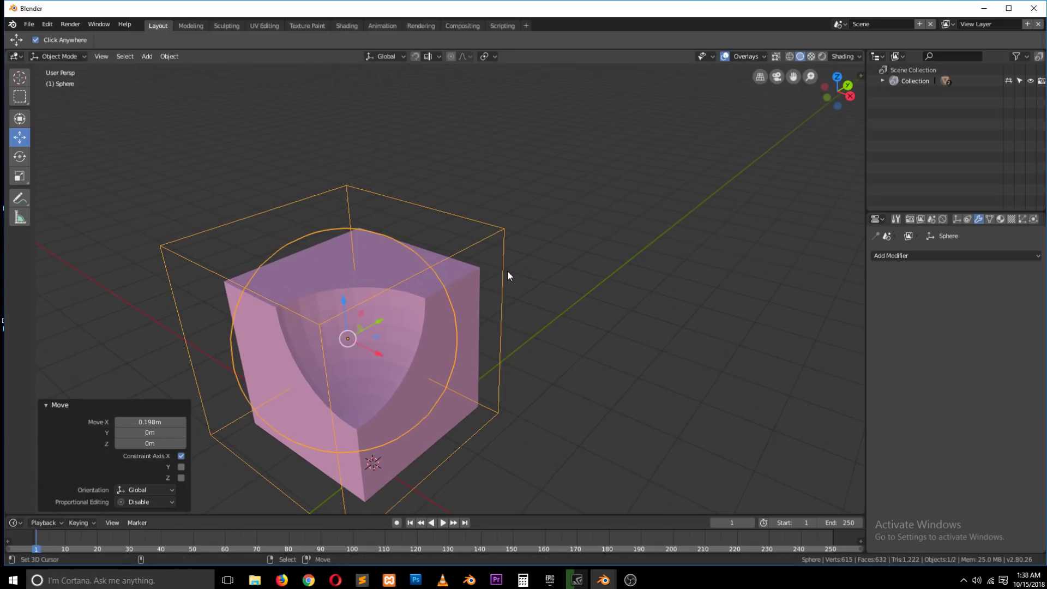
{"action": "key", "text": "s"}
{"action": "left_click", "coordinate": [463, 281]}
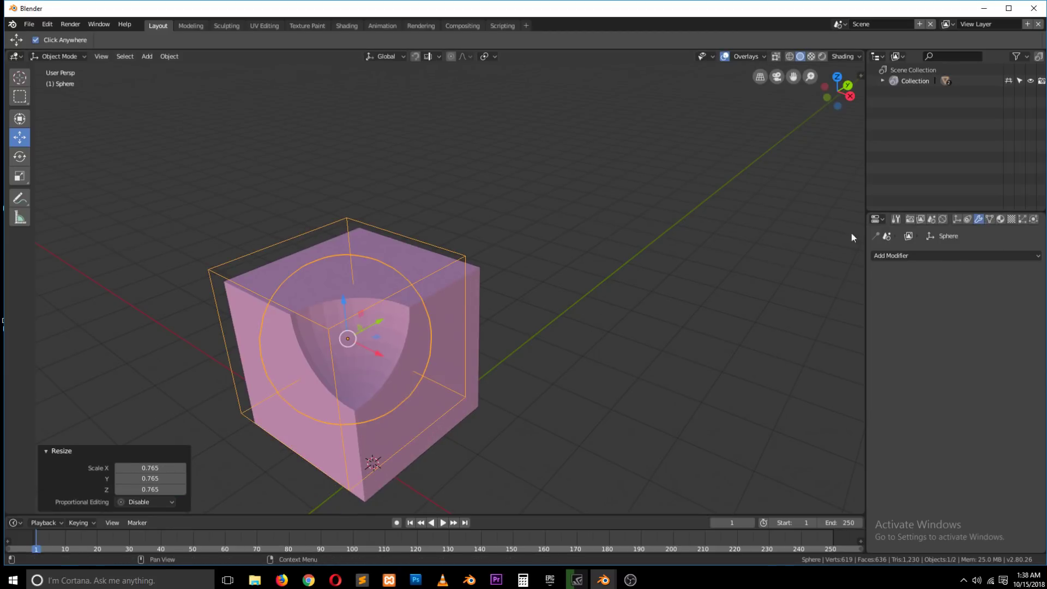
Put the sphere into Edit Mode, briefly passing through Weight Paint mode.
{"action": "key", "text": "Tab"}
{"action": "middle_click_drag", "start_coordinate": [393, 347], "coordinate": [421, 311]}
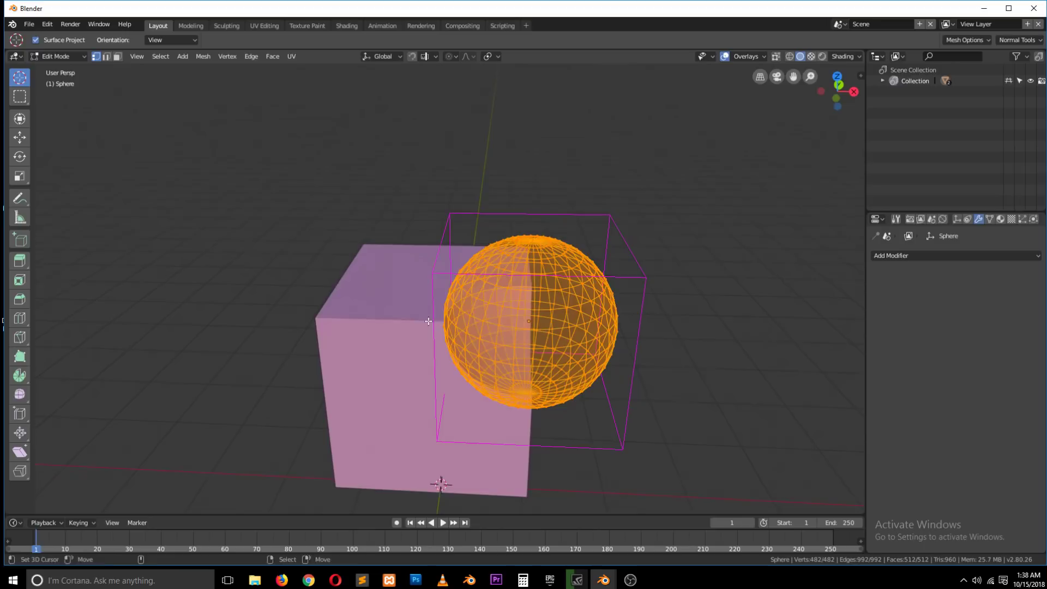
{"action": "key", "text": "ctrl+Tab"}
{"action": "left_click", "coordinate": [431, 293]}
{"action": "key", "text": "ctrl+Tab"}
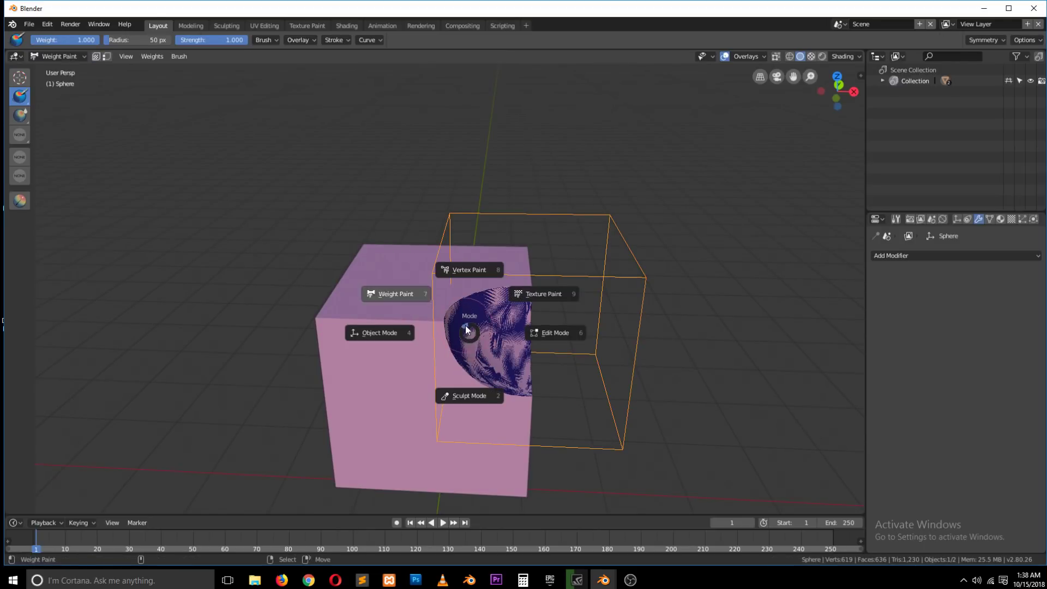
{"action": "left_click", "coordinate": [668, 315]}
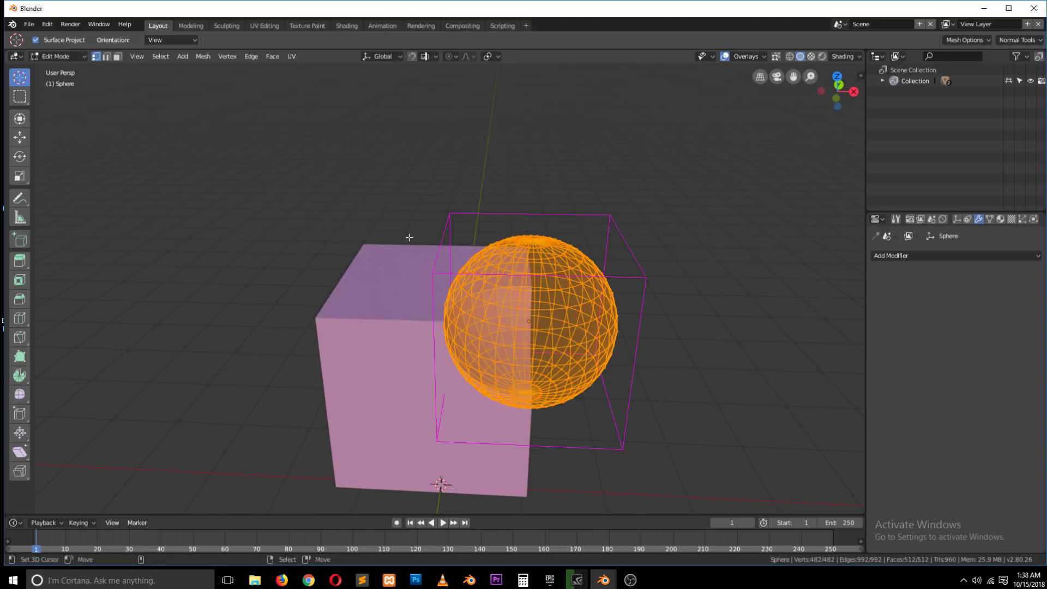
Box-select the sphere's left-quarter vertices in front view and widen the right-hand editors.
{"action": "left_click", "coordinate": [474, 270]}
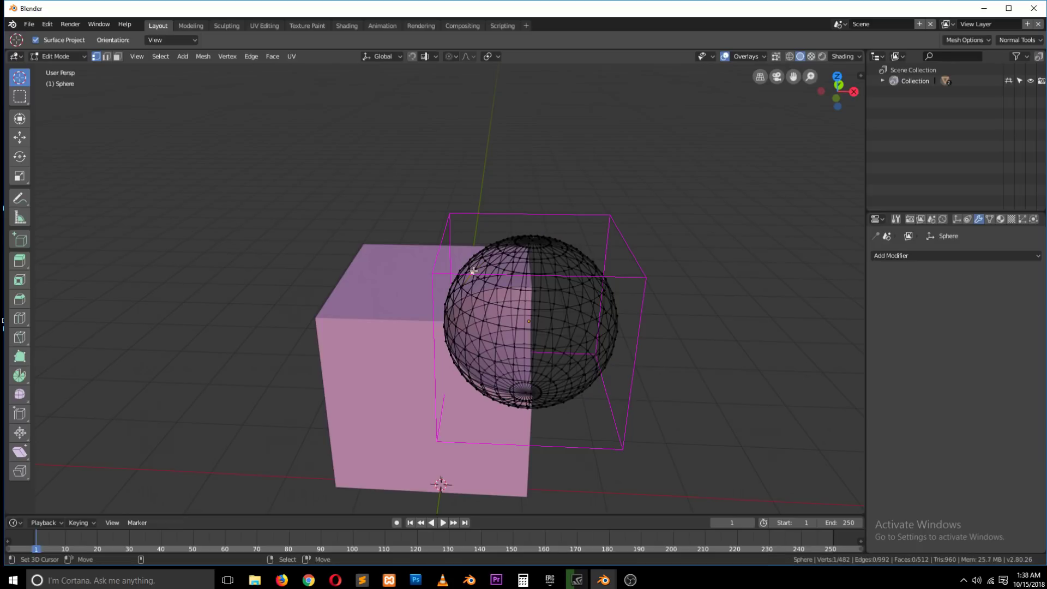
{"action": "key", "text": "KP_1"}
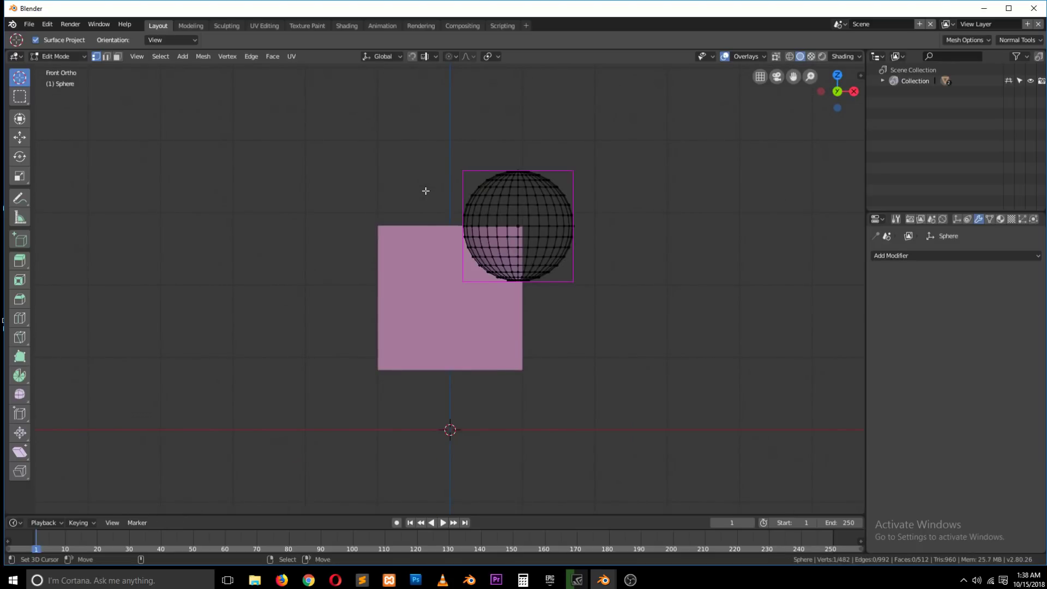
{"action": "key", "text": "b"}
{"action": "left_click_drag", "start_coordinate": [446, 119], "coordinate": [509, 285]}
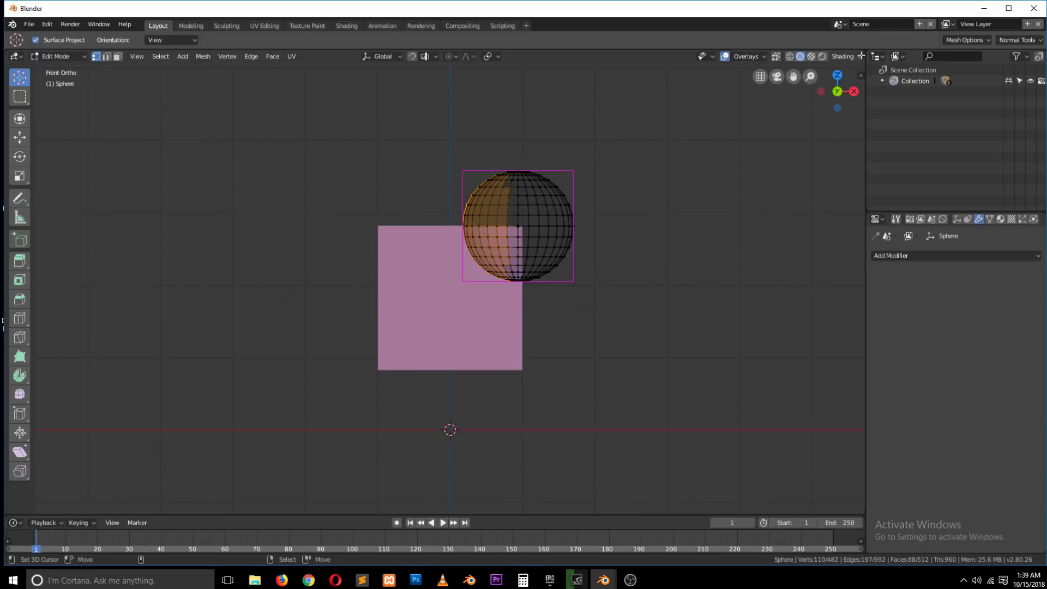
{"action": "mouse_move", "coordinate": [867, 54]}
{"action": "left_mouse_down"}
{"action": "mouse_move", "coordinate": [779, 101]}
{"action": "mouse_move", "coordinate": [589, 109]}
{"action": "mouse_move", "coordinate": [829, 110]}
{"action": "mouse_move", "coordinate": [774, 111]}
{"action": "mouse_move", "coordinate": [849, 58]}
{"action": "left_mouse_up"}
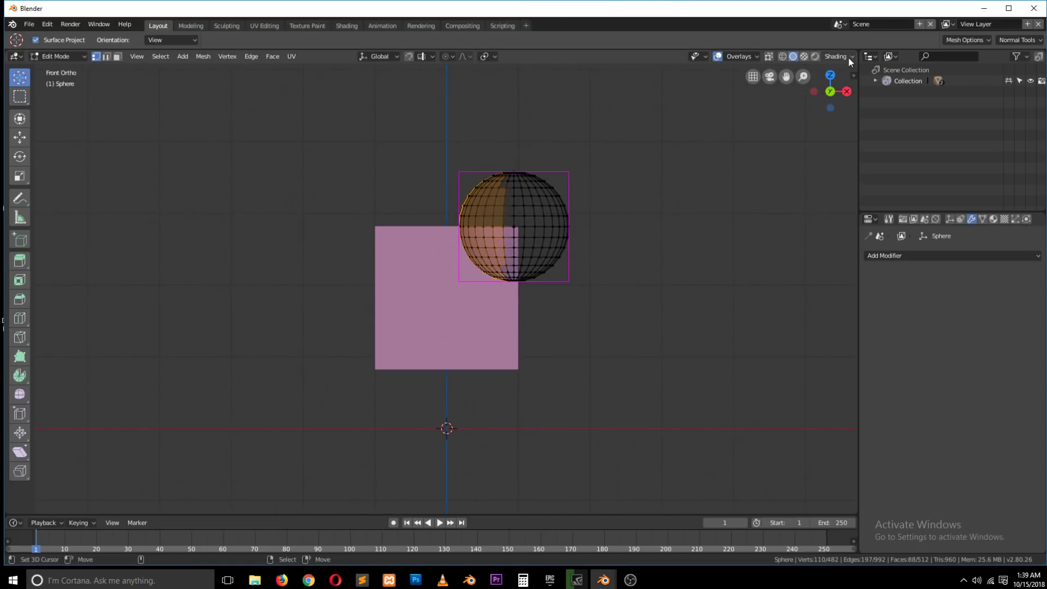
Try the area border's Join option and cancel without changes.
{"action": "right_click", "coordinate": [857, 51]}
{"action": "left_click", "coordinate": [853, 60]}
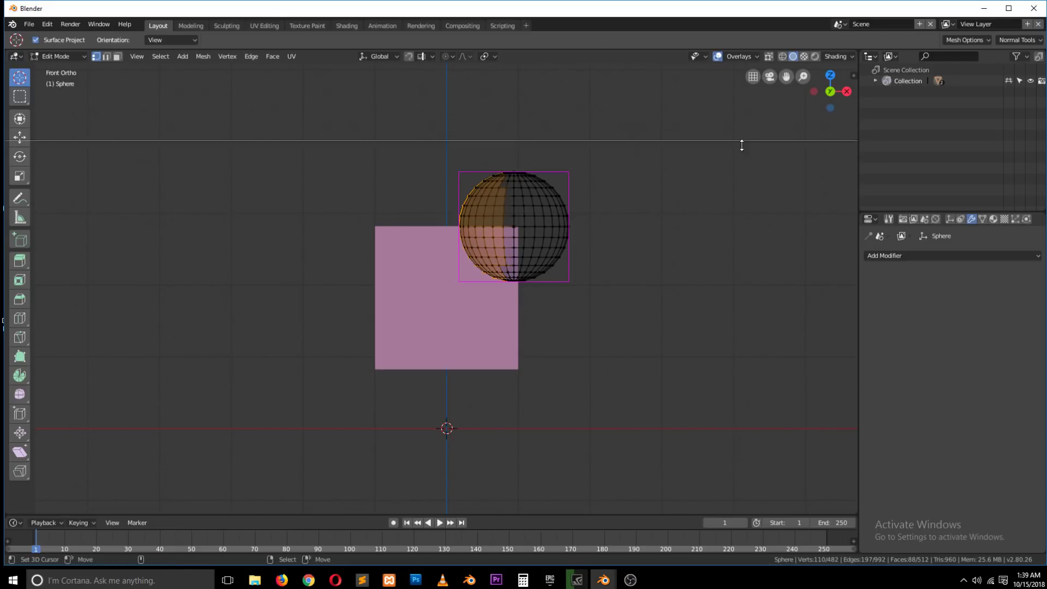
{"action": "key", "text": "Escape"}
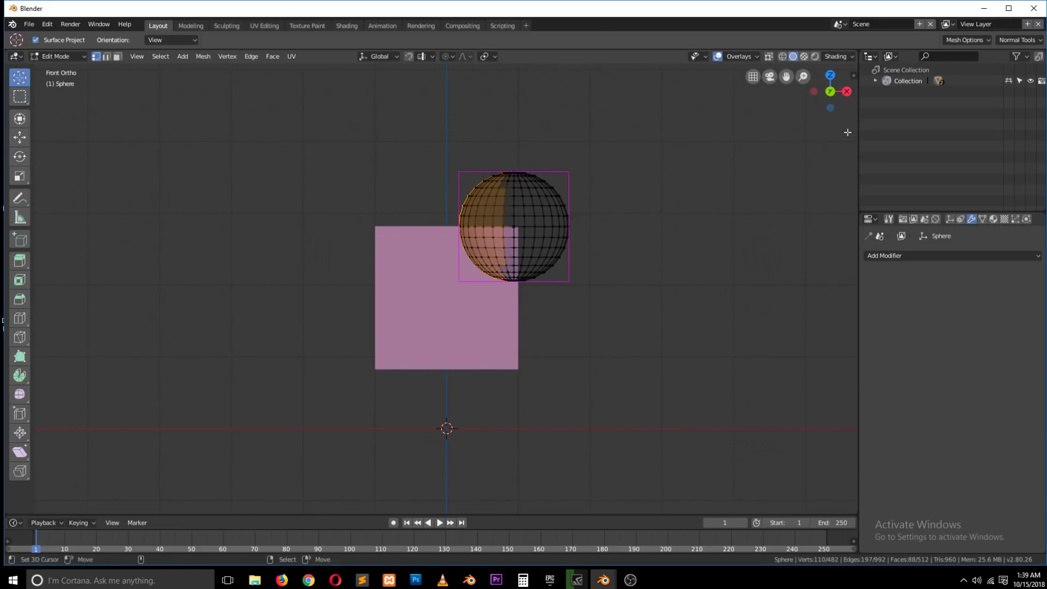
{"action": "right_click", "coordinate": [857, 345]}
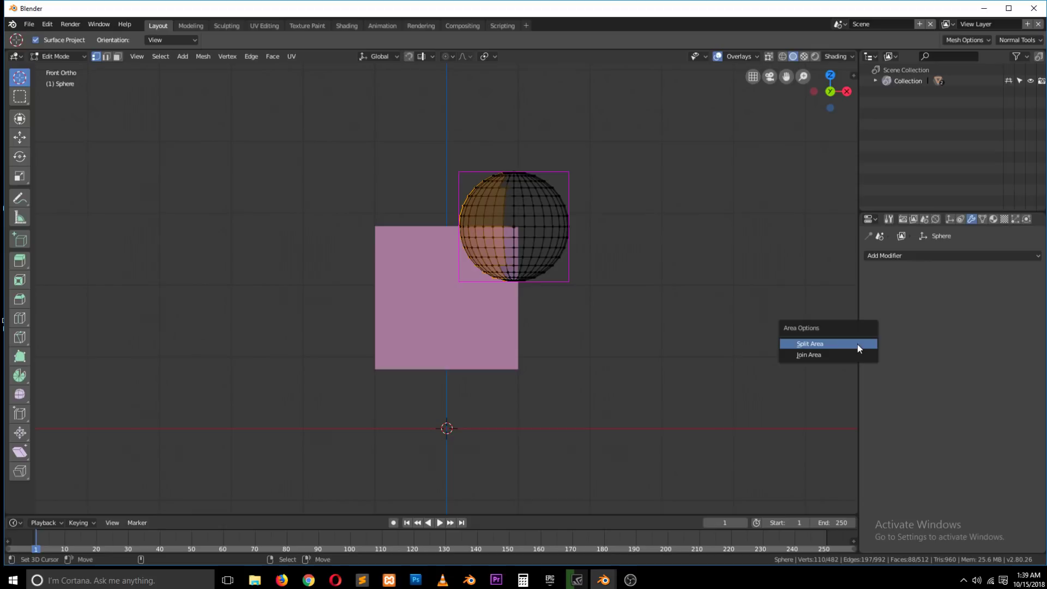
{"action": "left_click", "coordinate": [853, 351]}
{"action": "right_click", "coordinate": [859, 325]}
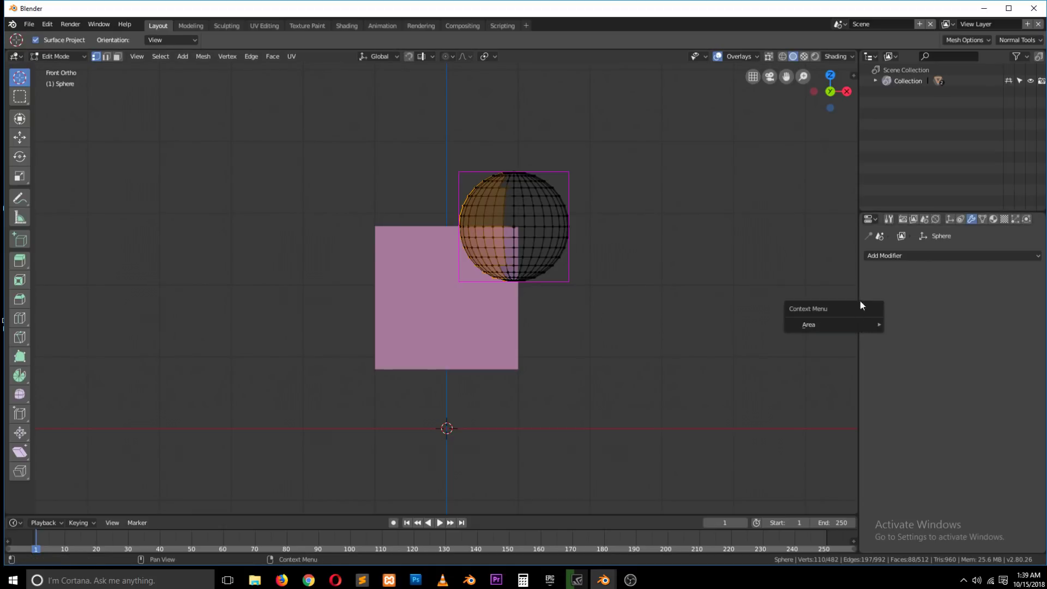
{"action": "left_click", "coordinate": [832, 215]}
Split the 3D view into two stacked front views and deselect all faces.
{"action": "right_click", "coordinate": [860, 270]}
{"action": "left_click", "coordinate": [858, 273]}
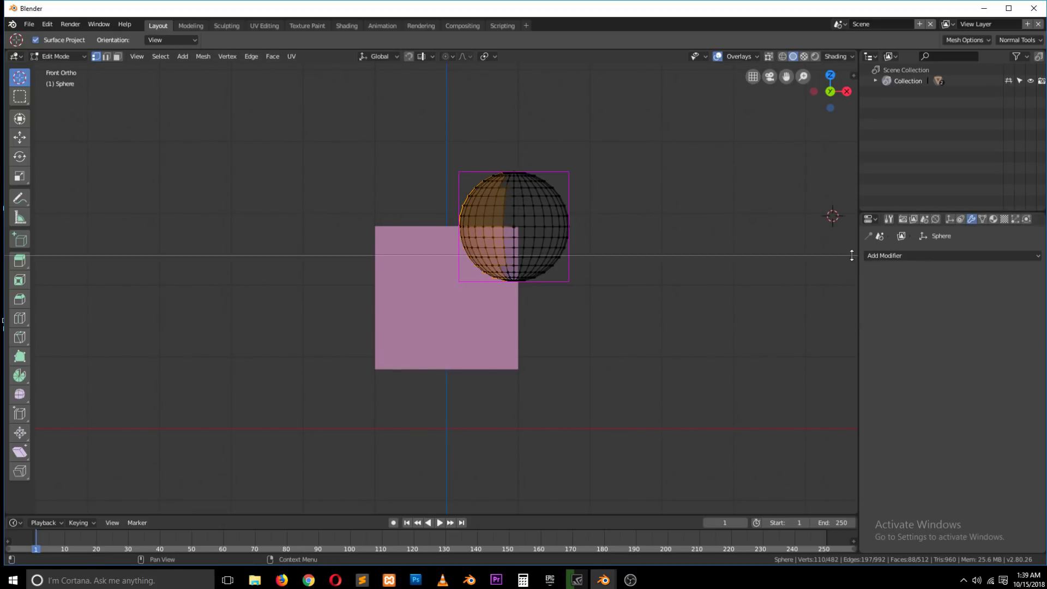
{"action": "right_click", "coordinate": [797, 158]}
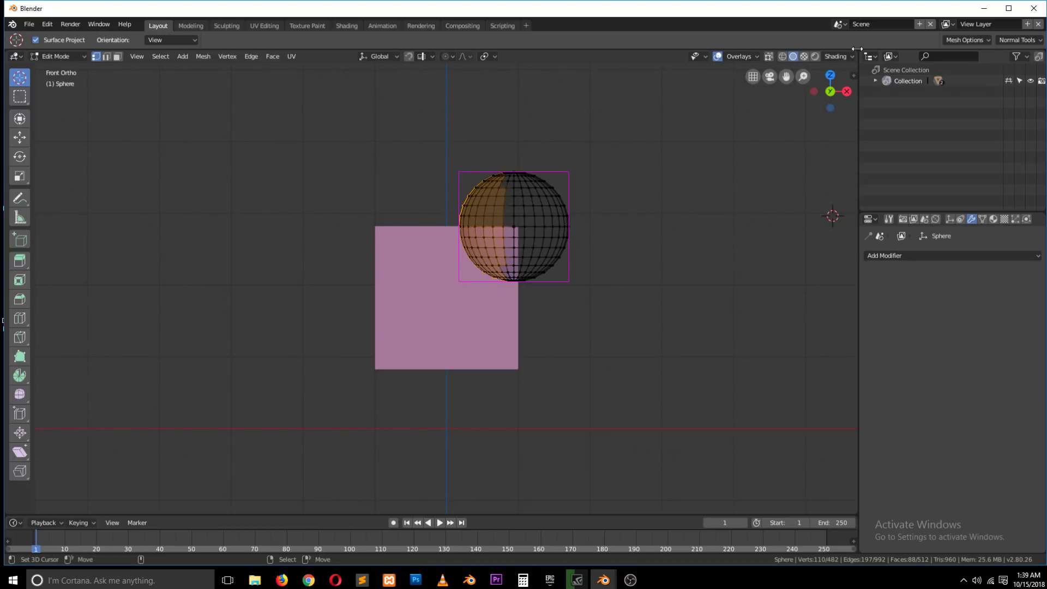
{"action": "left_click_drag", "start_coordinate": [857, 49], "coordinate": [633, 320]}
{"action": "key", "text": "alt+a"}
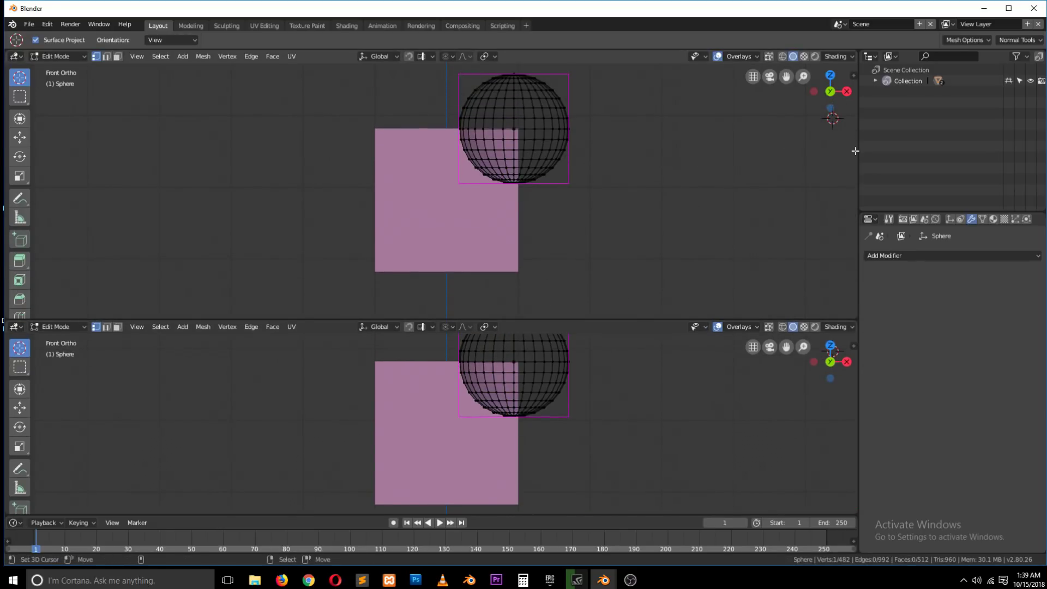
Place the 3D cursor inside the sphere and split off an angled upper-right view.
{"action": "left_click_drag", "start_coordinate": [857, 153], "coordinate": [729, 159]}
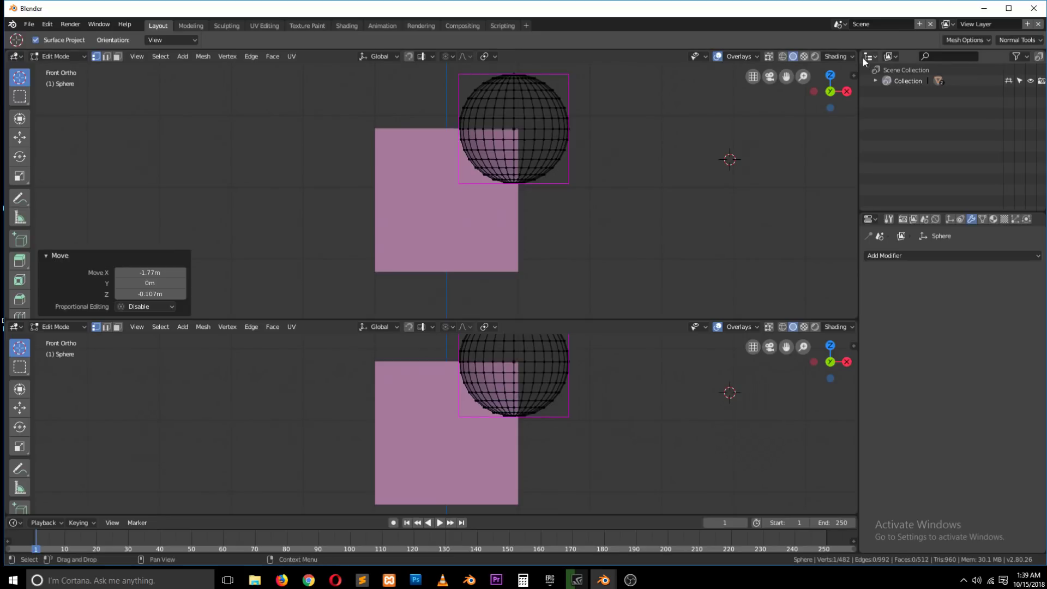
{"action": "left_click_drag", "start_coordinate": [714, 90], "coordinate": [719, 85]}
{"action": "left_click_drag", "start_coordinate": [856, 54], "coordinate": [420, 157]}
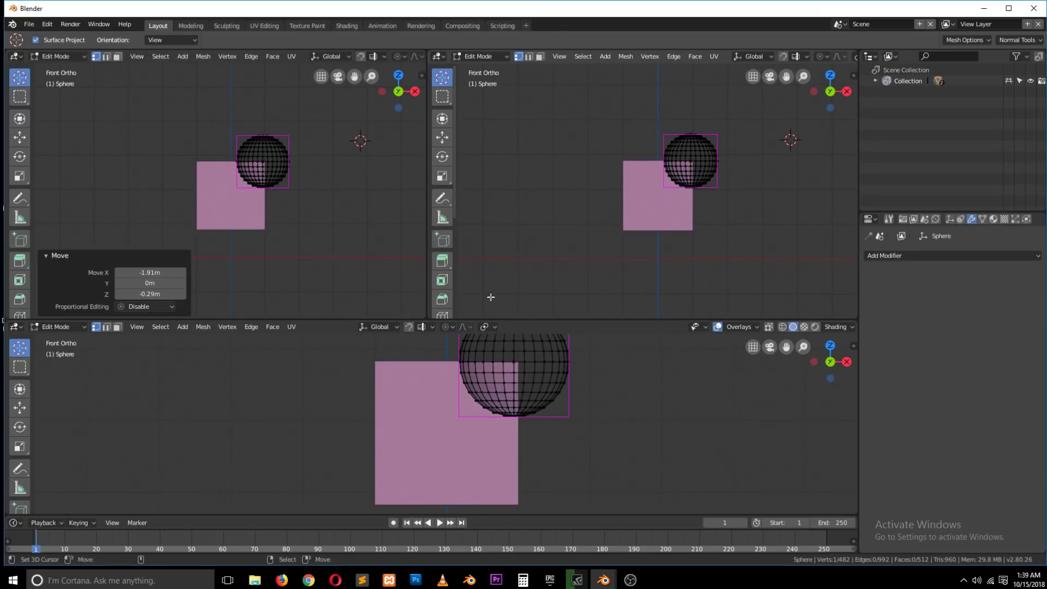
{"action": "right_click", "coordinate": [508, 318]}
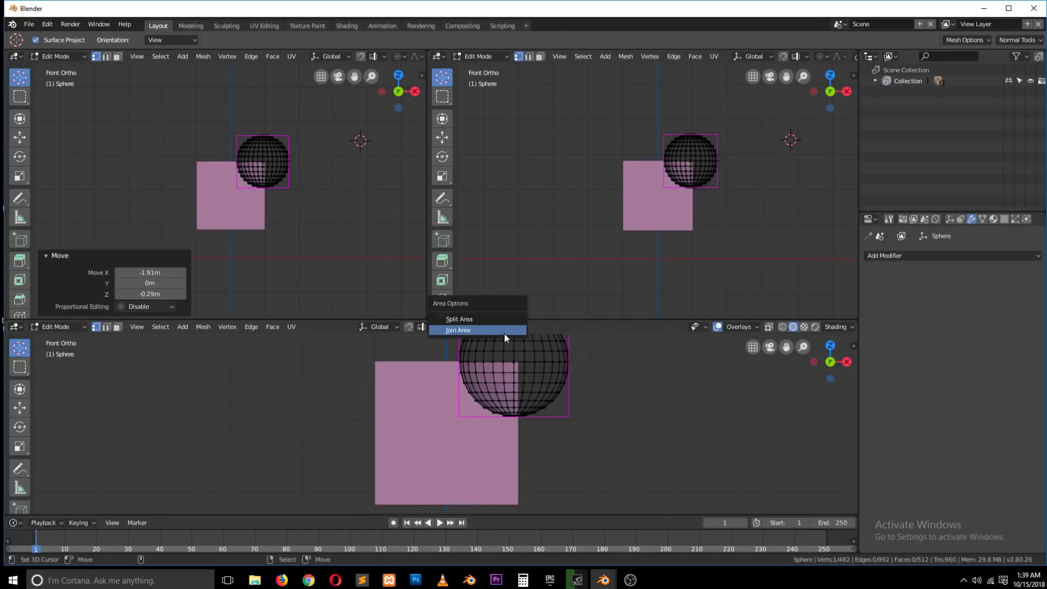
{"action": "left_click", "coordinate": [491, 389]}
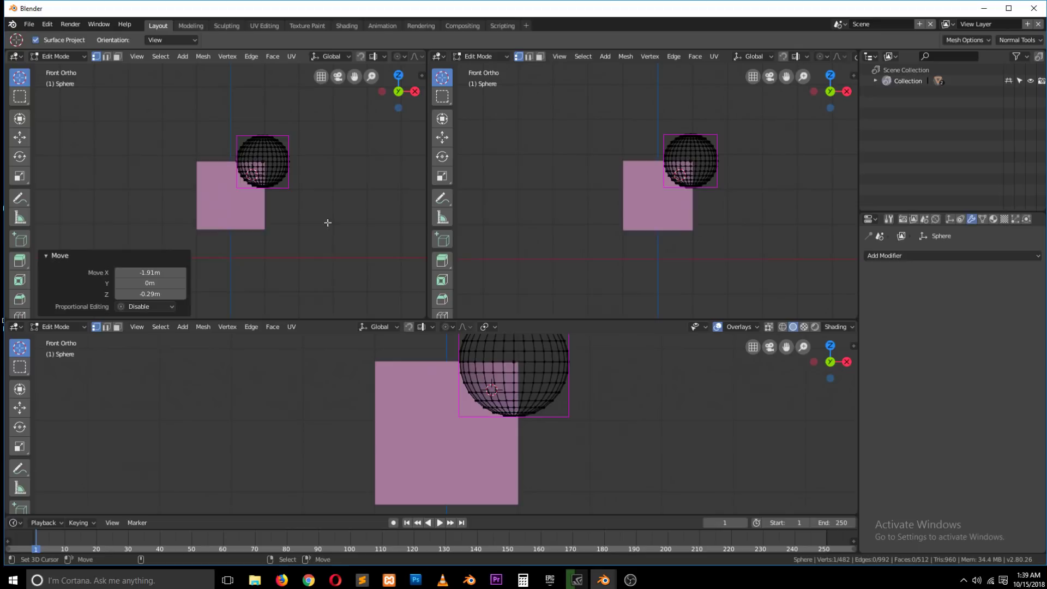
{"action": "scroll", "coordinate": [327, 212], "scroll_direction": "up", "scroll_amount": 2}
{"action": "middle_click_drag", "start_coordinate": [535, 194], "coordinate": [488, 247]}
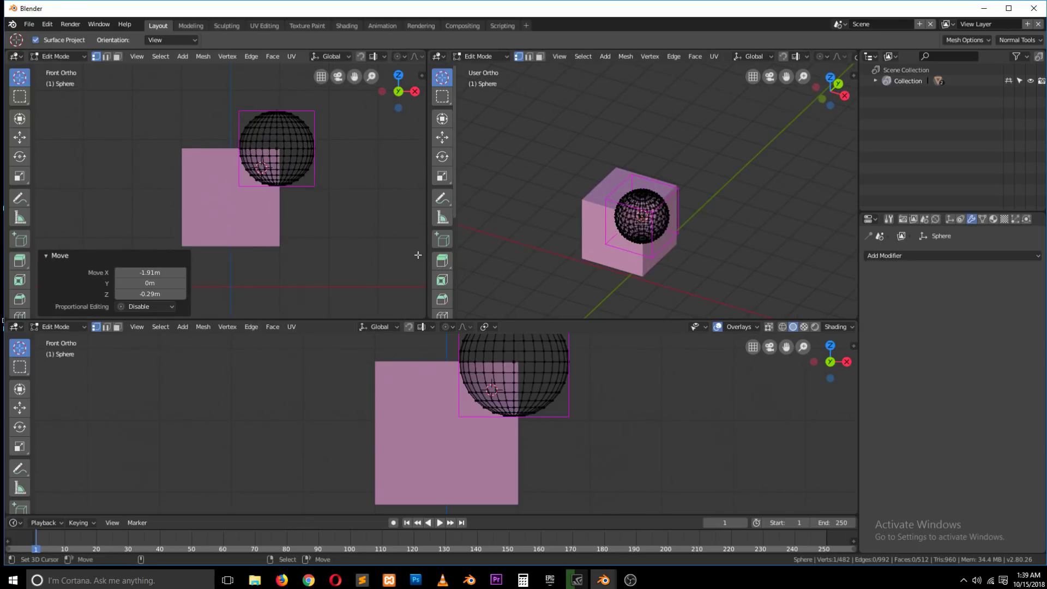
Join the extra views back together and re-split the 3D area into two side-by-side views.
{"action": "right_click", "coordinate": [427, 259]}
{"action": "left_click", "coordinate": [420, 254]}
{"action": "left_click", "coordinate": [413, 254]}
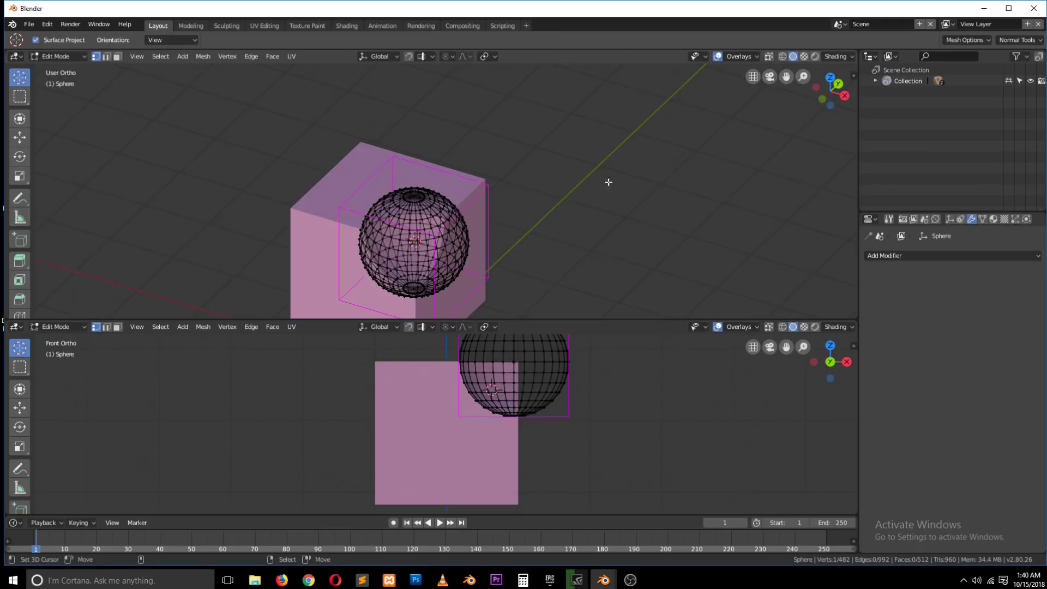
{"action": "right_click", "coordinate": [652, 319]}
{"action": "left_click", "coordinate": [652, 318]}
{"action": "left_click", "coordinate": [645, 362]}
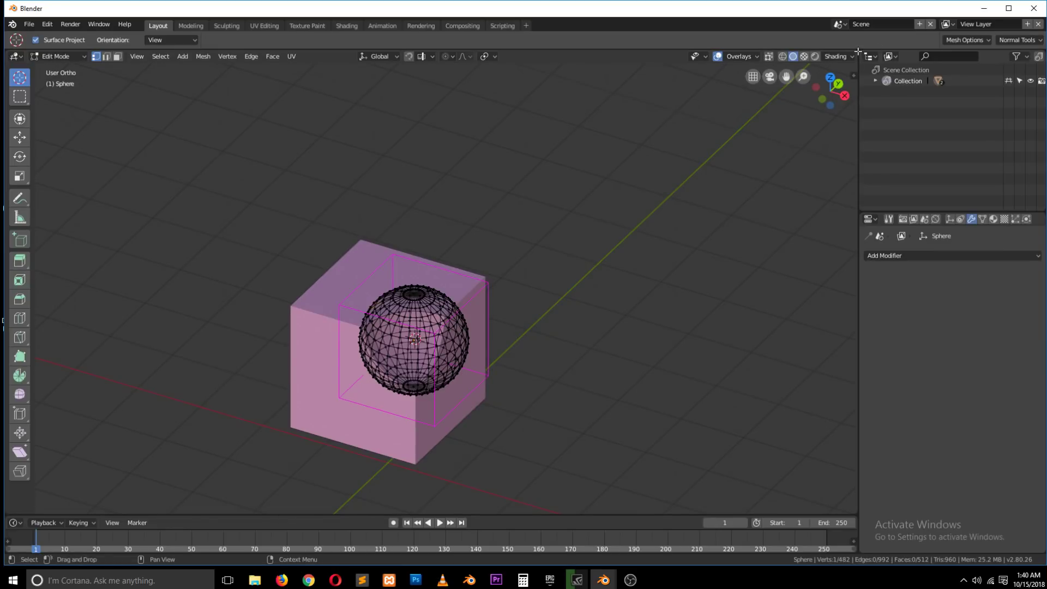
{"action": "left_click_drag", "start_coordinate": [858, 51], "coordinate": [448, 183]}
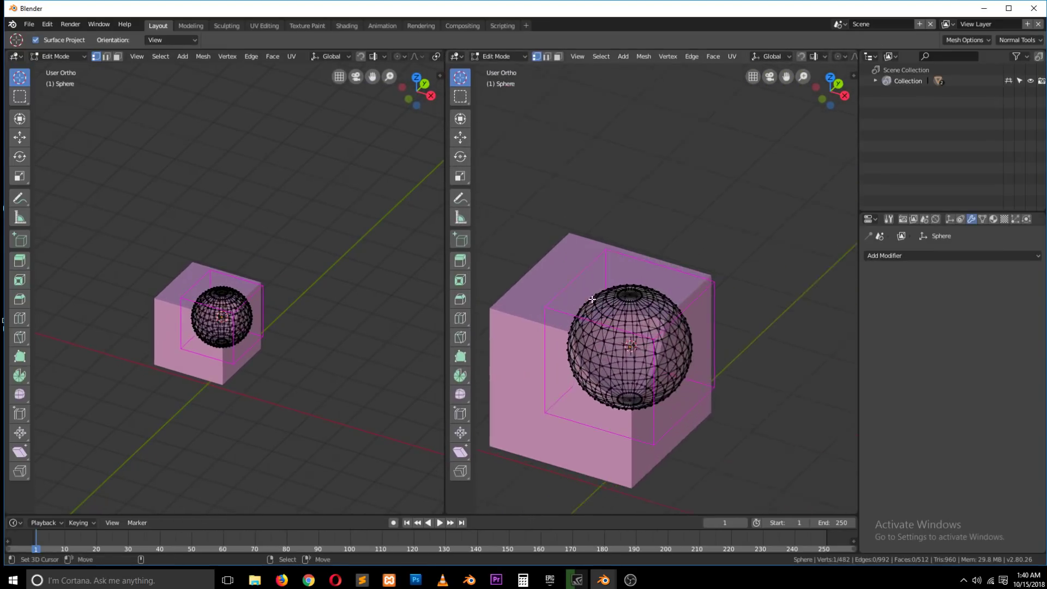
In the front view, box-select the left half of the sphere's faces.
{"action": "scroll", "coordinate": [593, 299], "scroll_direction": "up", "scroll_amount": 1}
{"action": "middle_click_drag", "start_coordinate": [592, 299], "coordinate": [632, 297]}
{"action": "scroll", "coordinate": [368, 300], "scroll_direction": "up", "scroll_amount": 4}
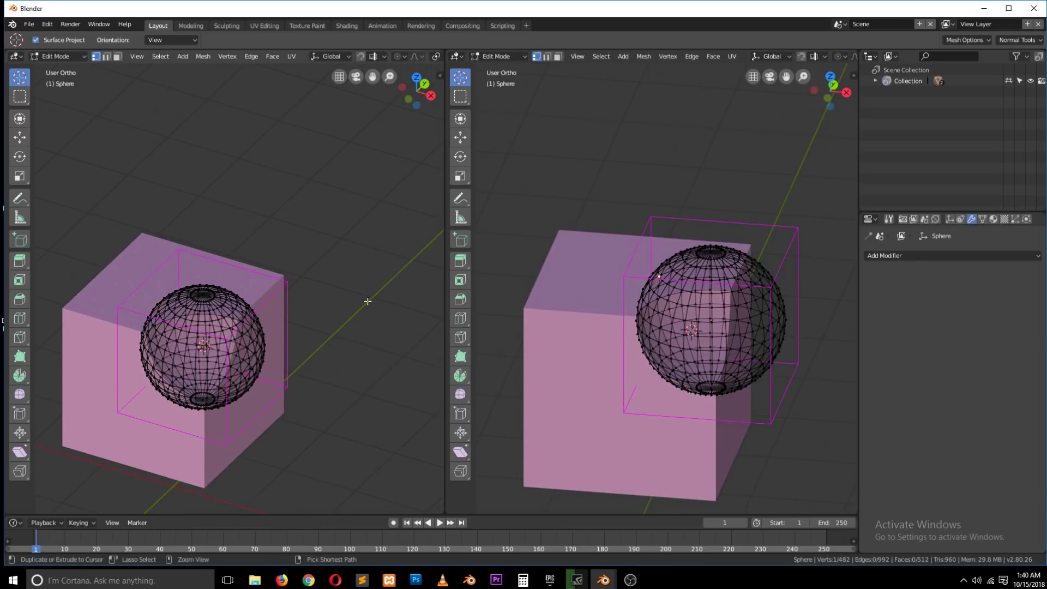
{"action": "scroll", "coordinate": [313, 294], "scroll_direction": "down", "scroll_amount": 1}
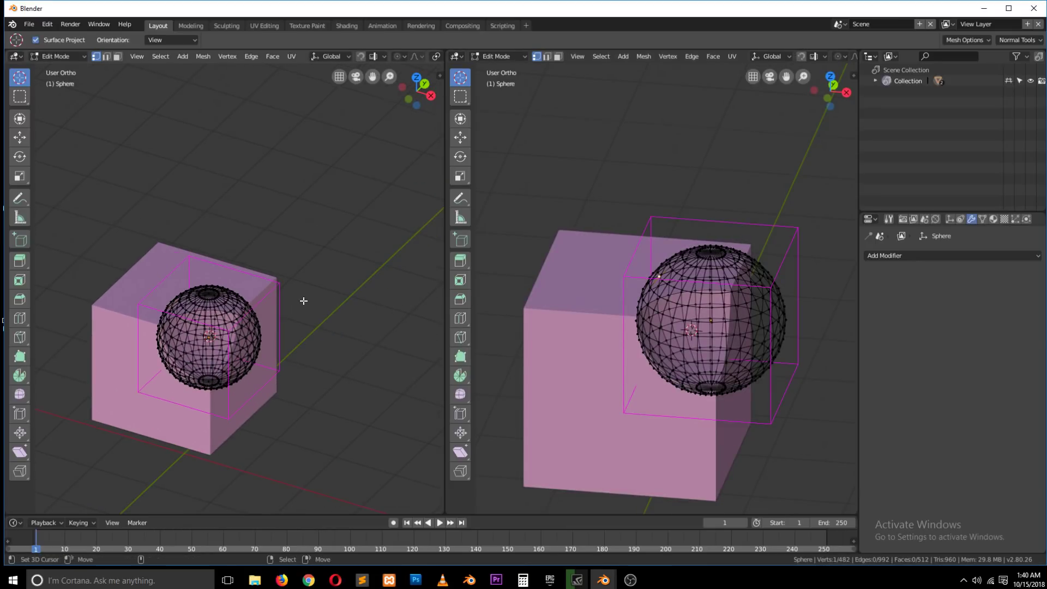
{"action": "left_click_drag", "start_coordinate": [373, 77], "coordinate": [382, 179]}
{"action": "middle_click_drag", "start_coordinate": [436, 245], "coordinate": [433, 295]}
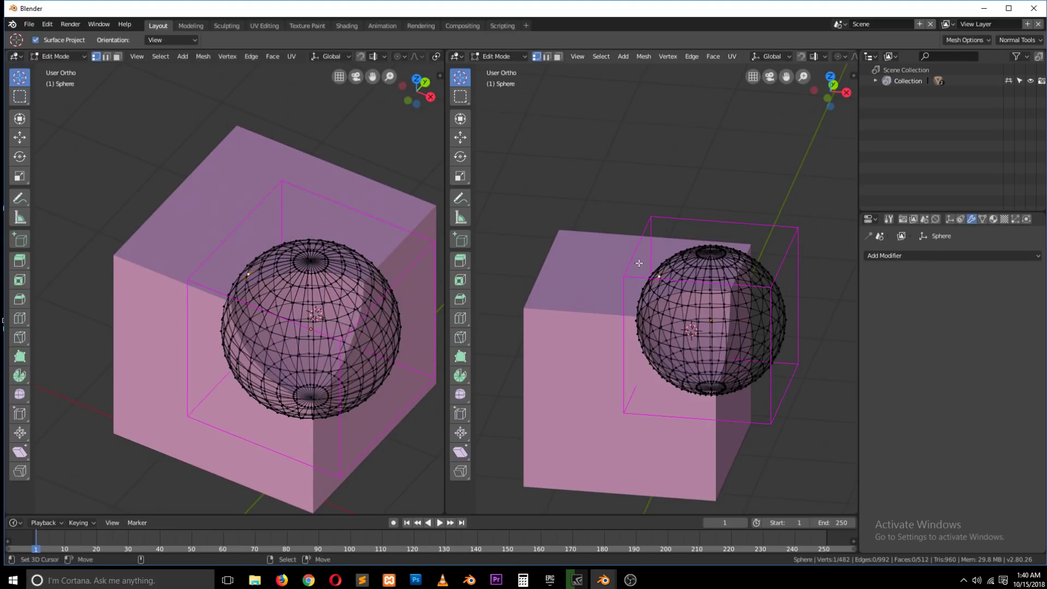
{"action": "key", "text": "KP_1"}
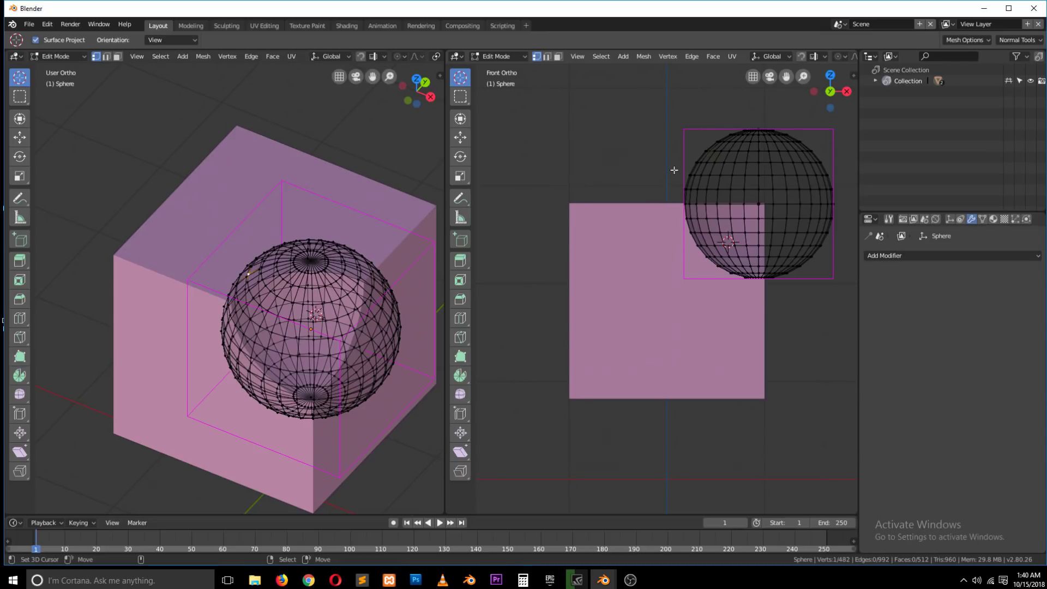
{"action": "key", "text": "b"}
{"action": "left_click_drag", "start_coordinate": [659, 95], "coordinate": [755, 348]}
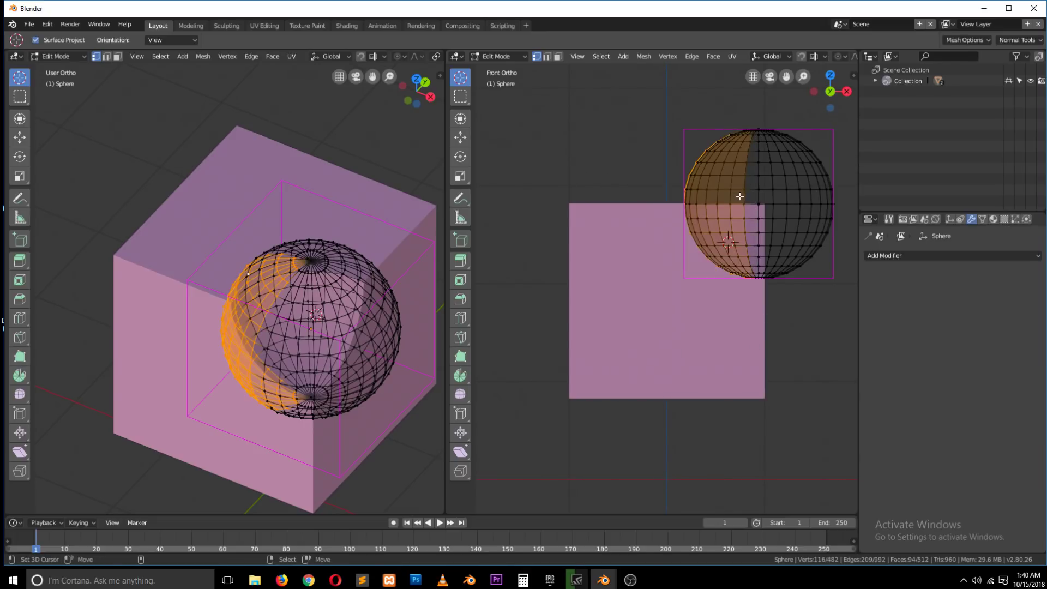
Keep solid shading and bring up the sphere's interaction mode choices.
{"action": "key", "text": "z"}
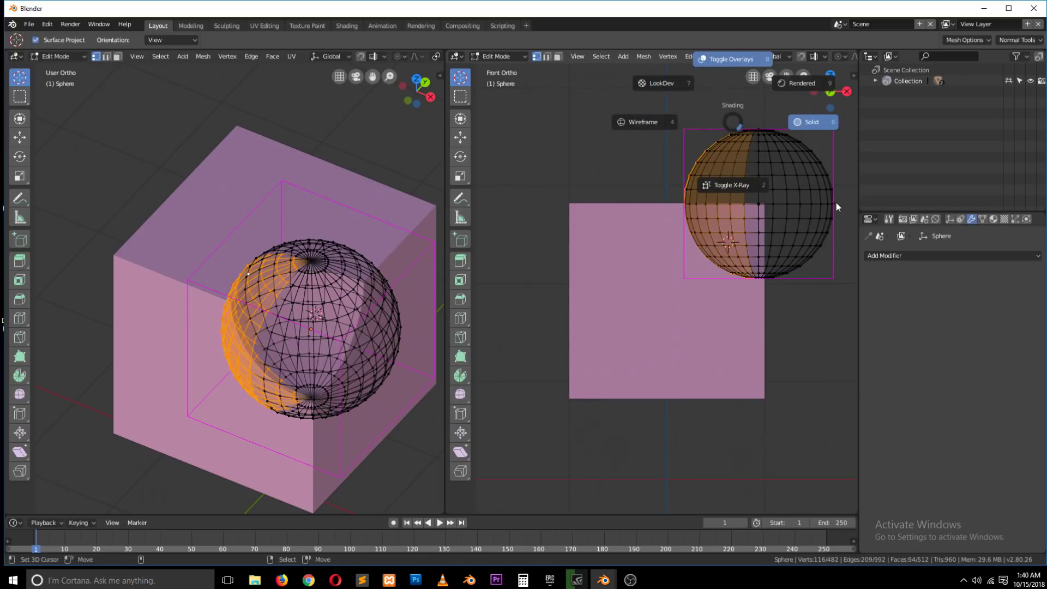
{"action": "left_click", "coordinate": [837, 196]}
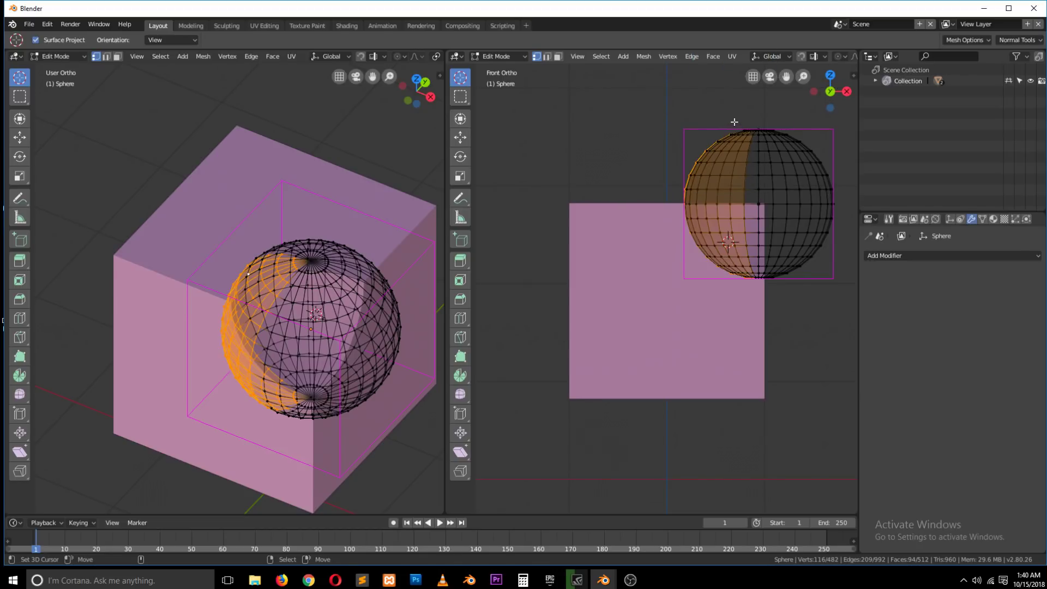
{"action": "key", "text": "Tab"}
{"action": "key", "text": "Tab"}
{"action": "key", "text": "Tab"}
{"action": "key", "text": "Tab"}
{"action": "key", "text": "ctrl+Tab"}
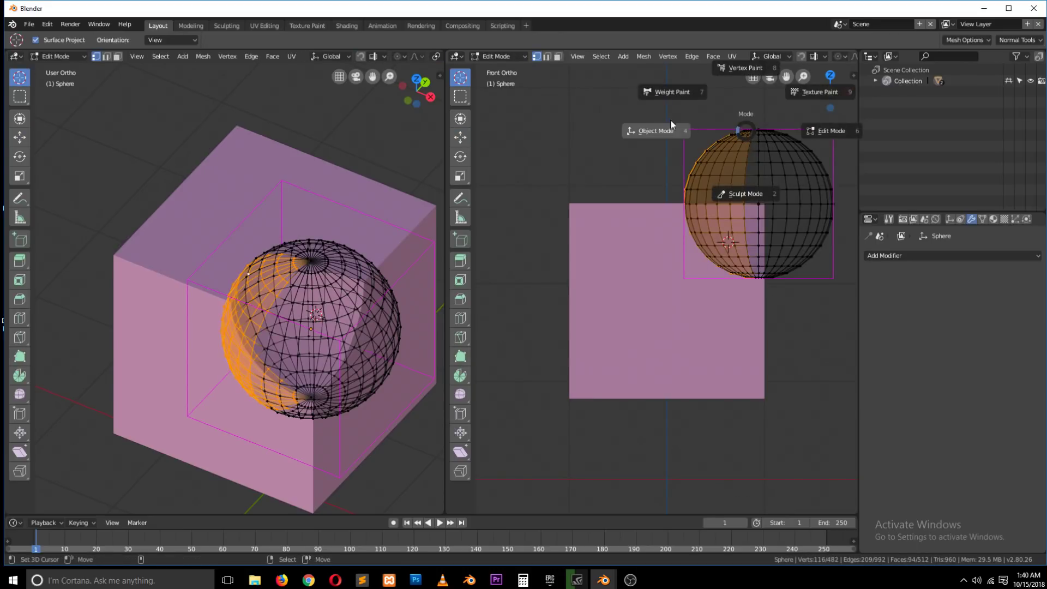
Stretch the selected half of the sphere along negative X into a capsule.
{"action": "left_click", "coordinate": [665, 133]}
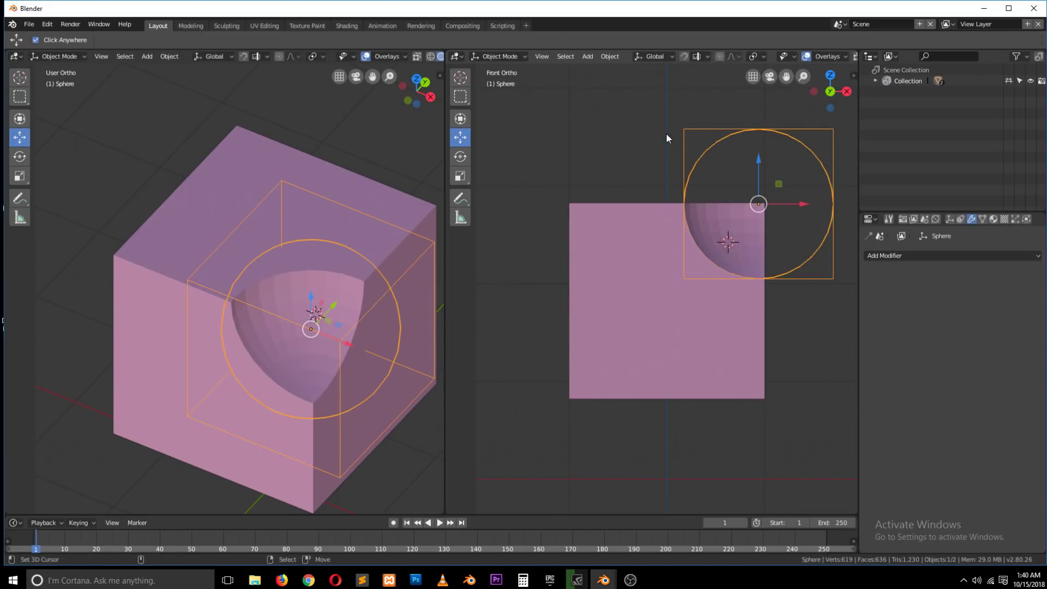
{"action": "key", "text": "Tab"}
{"action": "scroll", "coordinate": [783, 126], "scroll_direction": "down", "scroll_amount": 2}
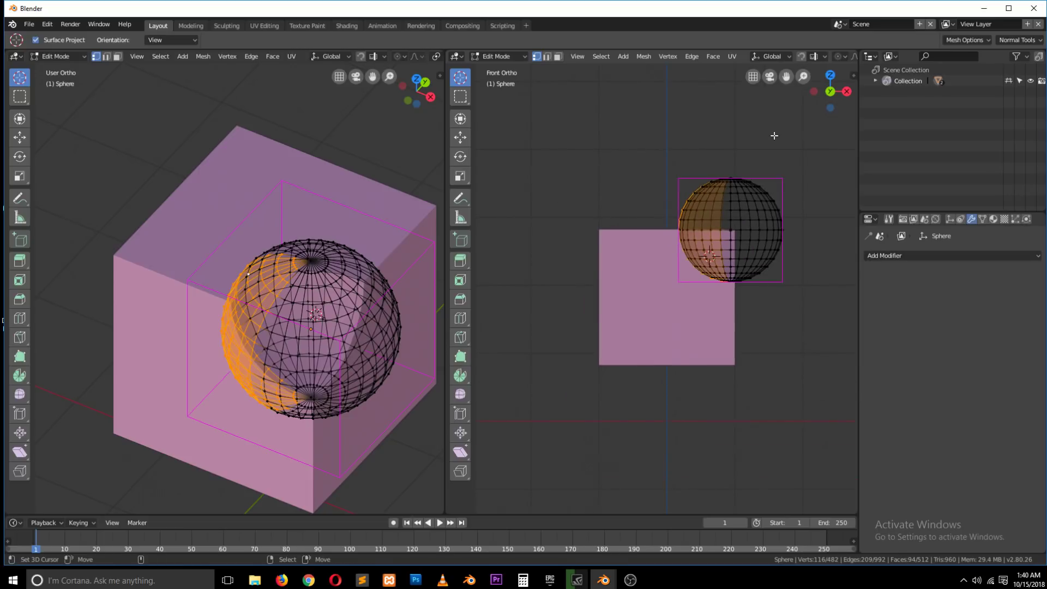
{"action": "middle_click_drag", "start_coordinate": [744, 176], "coordinate": [765, 271]}
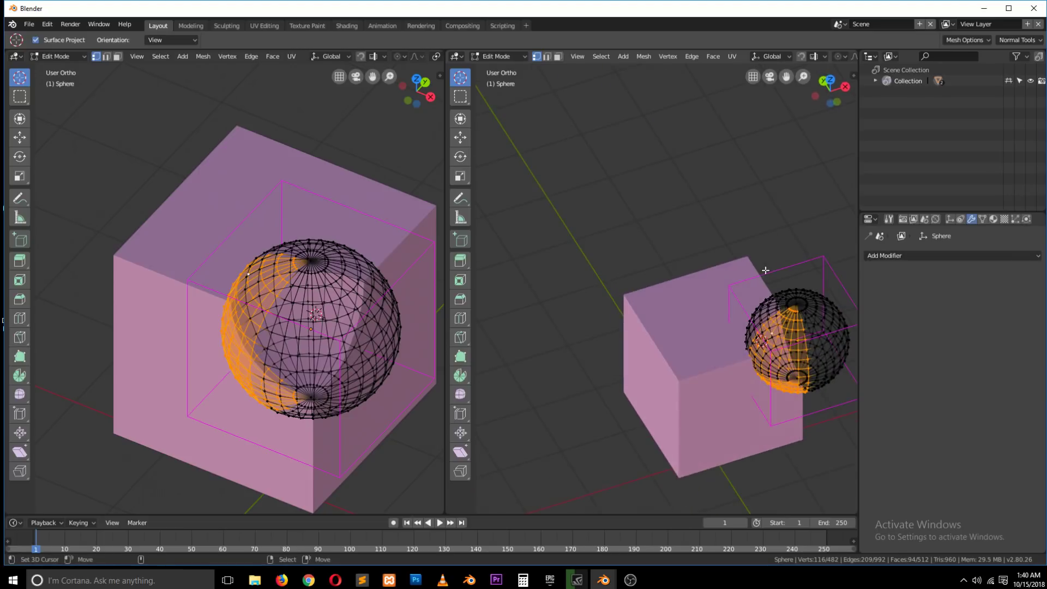
{"action": "scroll", "coordinate": [788, 334], "scroll_direction": "down", "scroll_amount": 1}
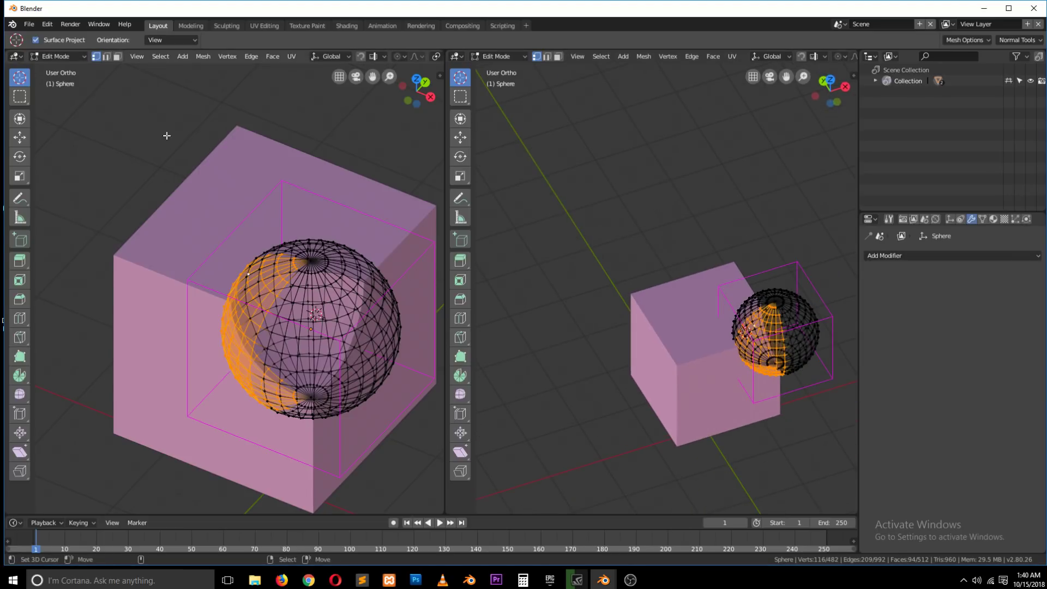
{"action": "left_click", "coordinate": [460, 136]}
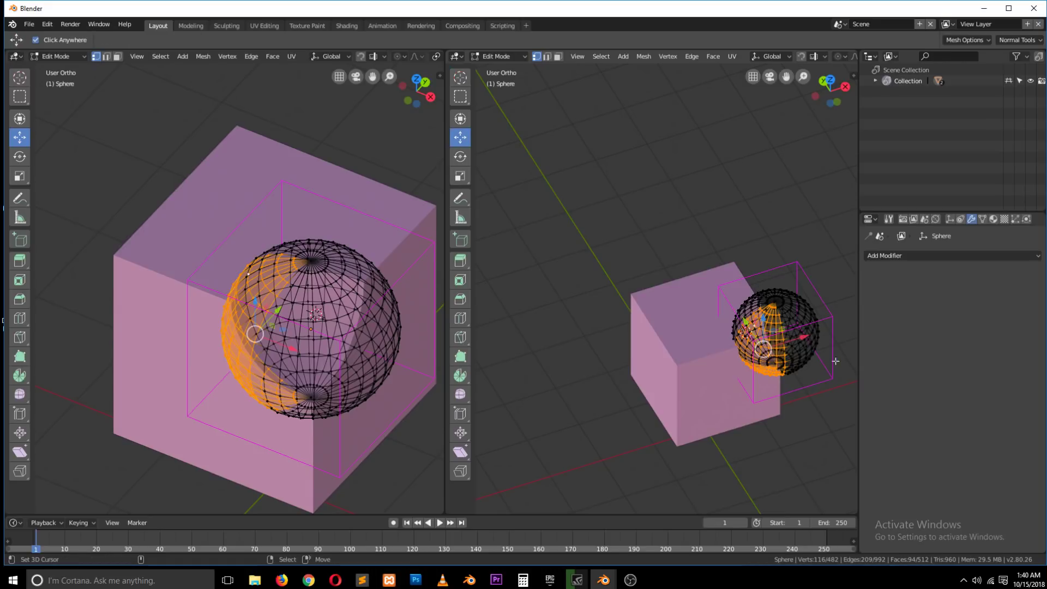
{"action": "left_click_drag", "start_coordinate": [807, 338], "coordinate": [747, 356]}
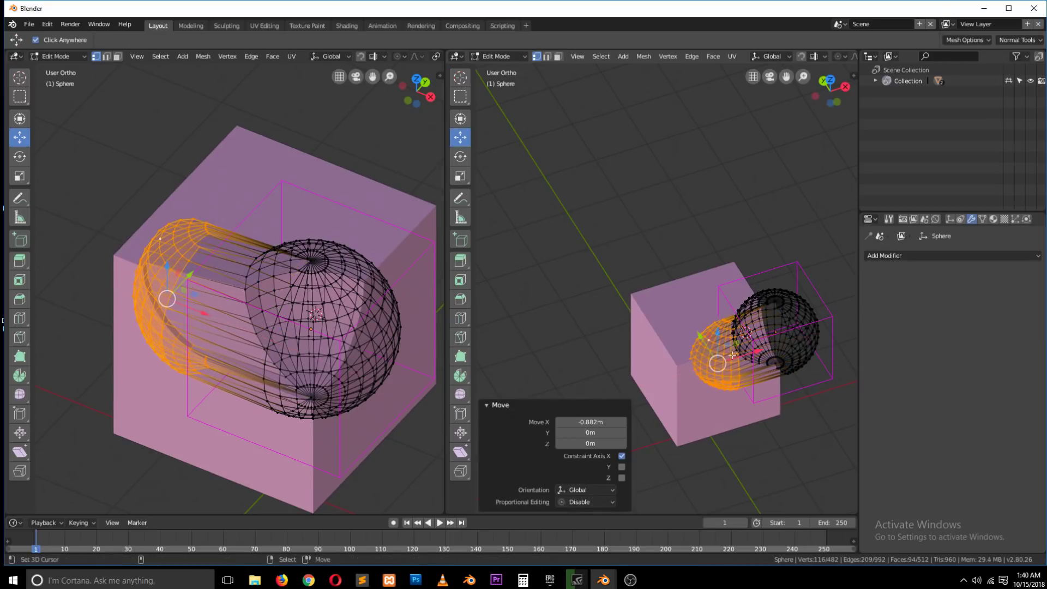
In Object Mode, move the sphere 0.718 m along Y.
{"action": "key", "text": "Tab"}
{"action": "scroll", "coordinate": [330, 292], "scroll_direction": "up", "scroll_amount": 3}
{"action": "scroll", "coordinate": [311, 284], "scroll_direction": "down", "scroll_amount": 3}
{"action": "middle_click_drag", "start_coordinate": [286, 292], "coordinate": [225, 247]}
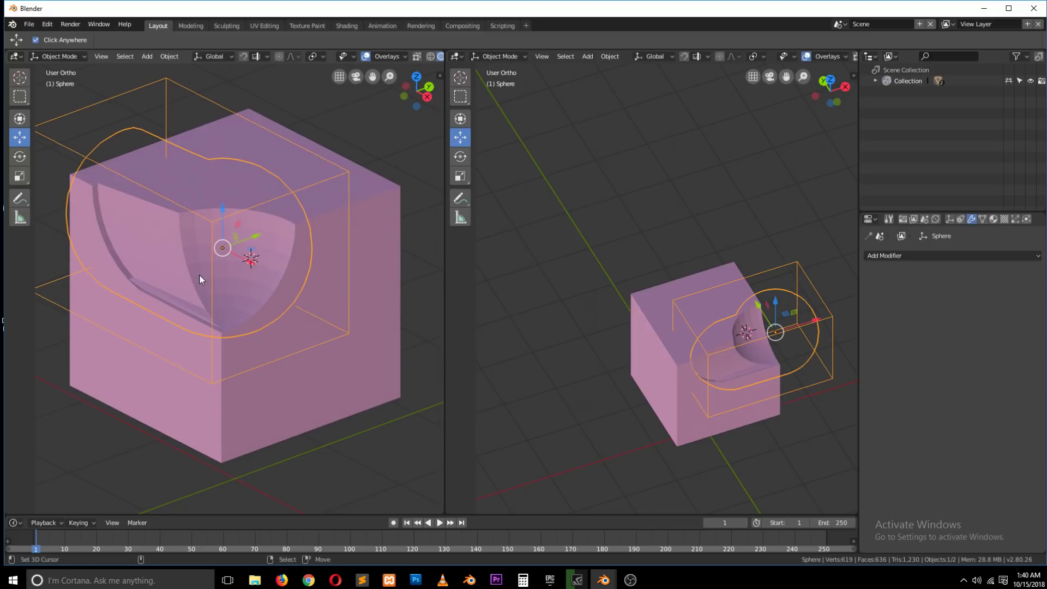
{"action": "left_click_drag", "start_coordinate": [257, 239], "coordinate": [319, 236]}
{"action": "middle_click_drag", "start_coordinate": [319, 235], "coordinate": [289, 261]}
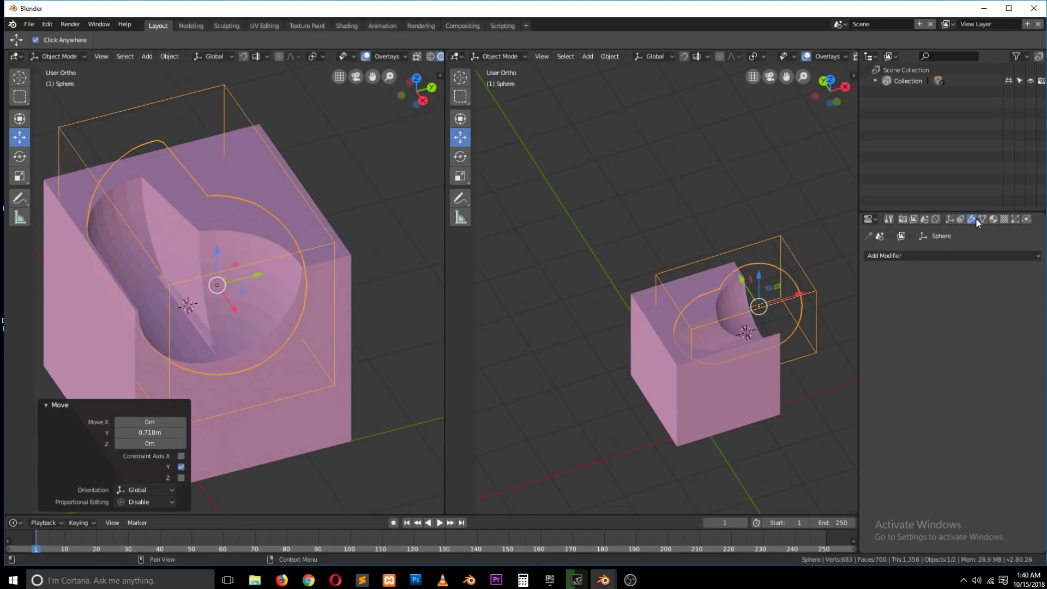
Set the sphere's Object Properties display to Wire.
{"action": "left_click", "coordinate": [948, 220]}
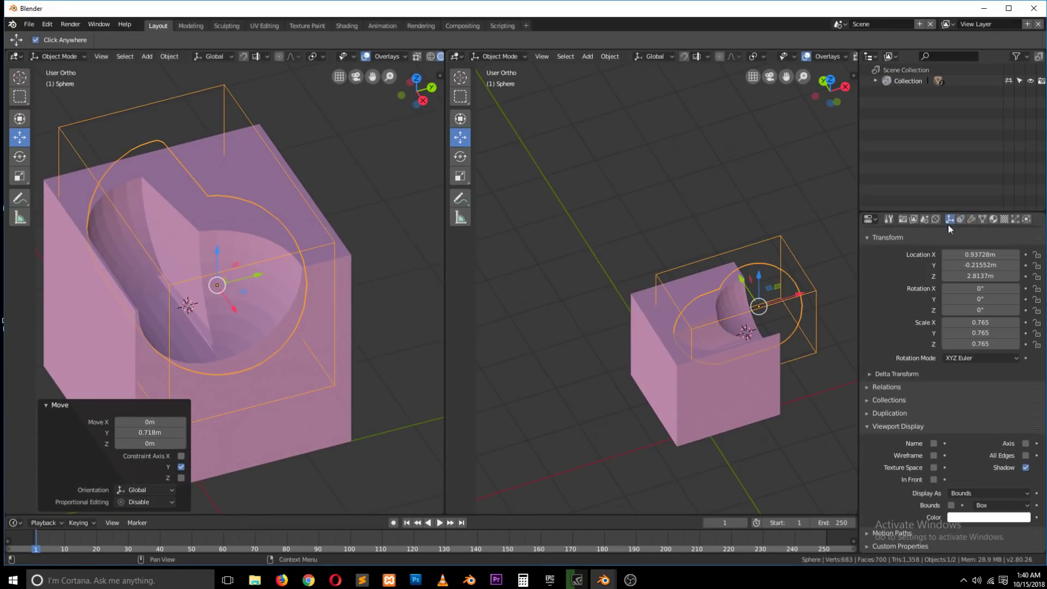
{"action": "left_click", "coordinate": [963, 493]}
{"action": "left_click", "coordinate": [965, 467]}
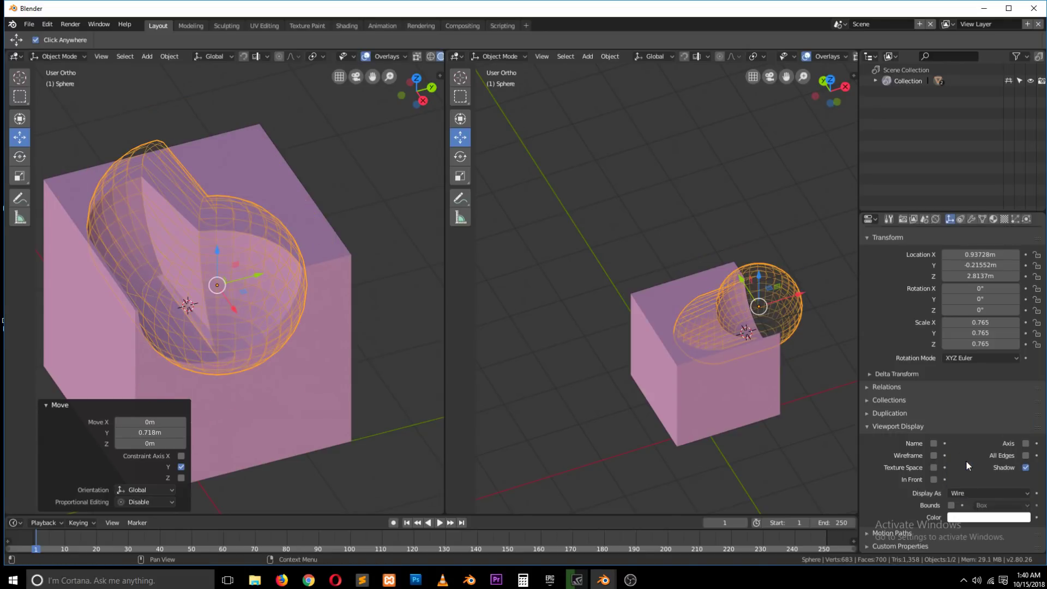
{"action": "middle_click_drag", "start_coordinate": [782, 356], "coordinate": [736, 333]}
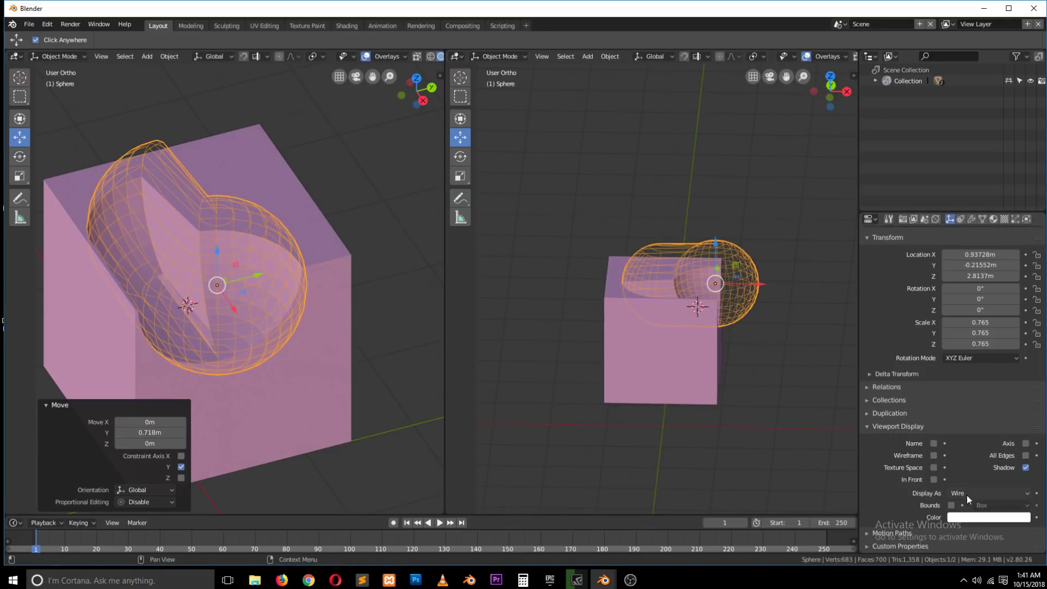
{"action": "left_click", "coordinate": [966, 494]}
Set the sphere's display back to Textured.
{"action": "left_click", "coordinate": [976, 444]}
{"action": "middle_click_drag", "start_coordinate": [810, 371], "coordinate": [660, 354]}
{"action": "scroll", "coordinate": [685, 319], "scroll_direction": "up", "scroll_amount": 3}
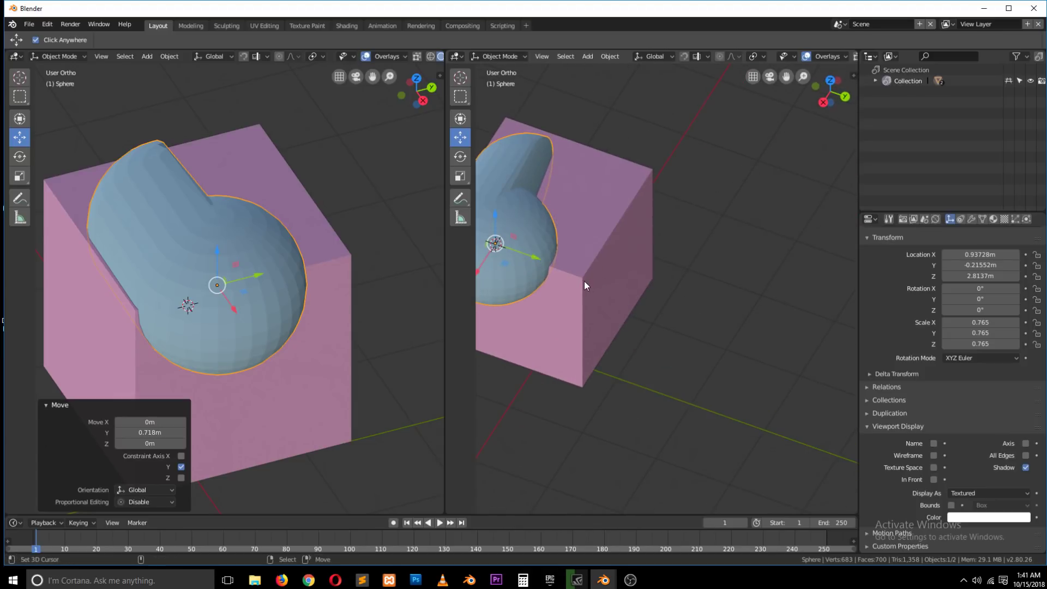
{"action": "scroll", "coordinate": [569, 273], "scroll_direction": "down", "scroll_amount": 3}
{"action": "scroll", "coordinate": [553, 258], "scroll_direction": "up", "scroll_amount": 2}
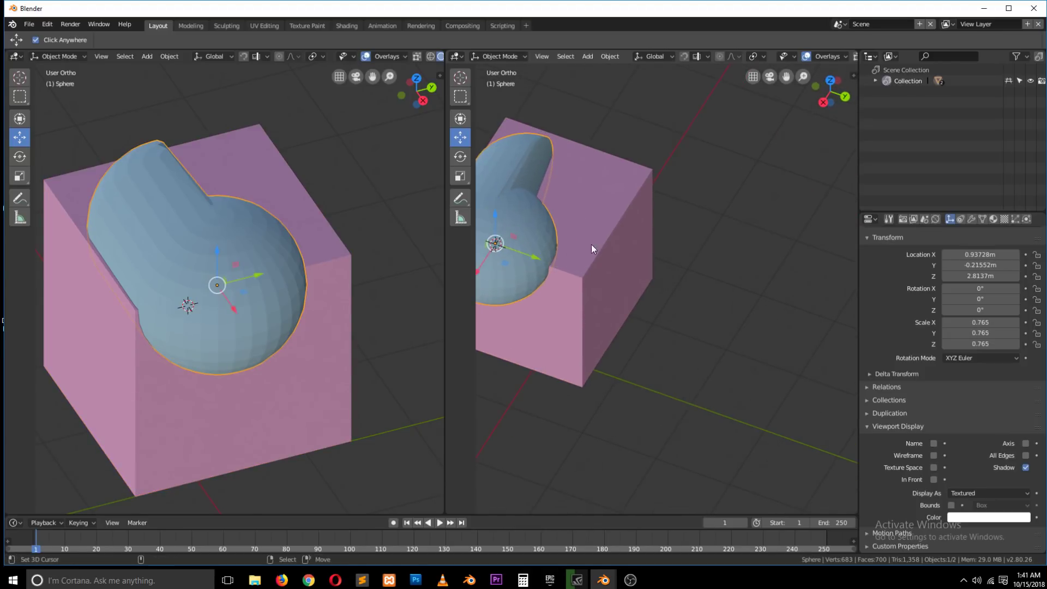
Extrude a grown patch of the sphere into a 0.8129 m arm, then hide the sphere.
{"action": "key", "text": "Tab"}
{"action": "left_click", "coordinate": [526, 247]}
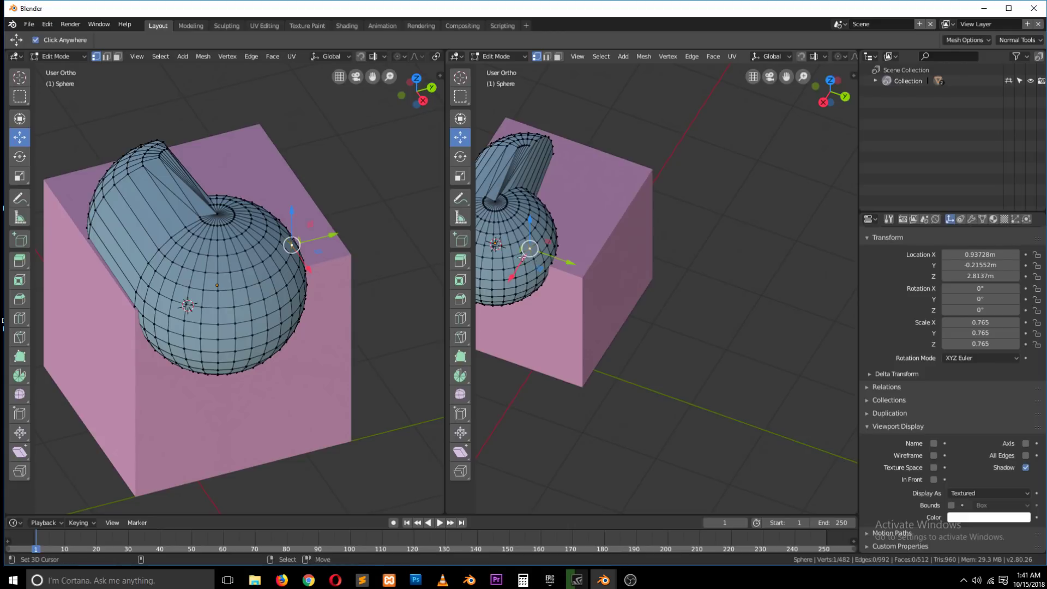
{"action": "key", "text": "ctrl+KP_Add"}
{"action": "key", "text": "ctrl+KP_Add"}
{"action": "key", "text": "ctrl+KP_Add"}
{"action": "key", "text": "ctrl+KP_Add"}
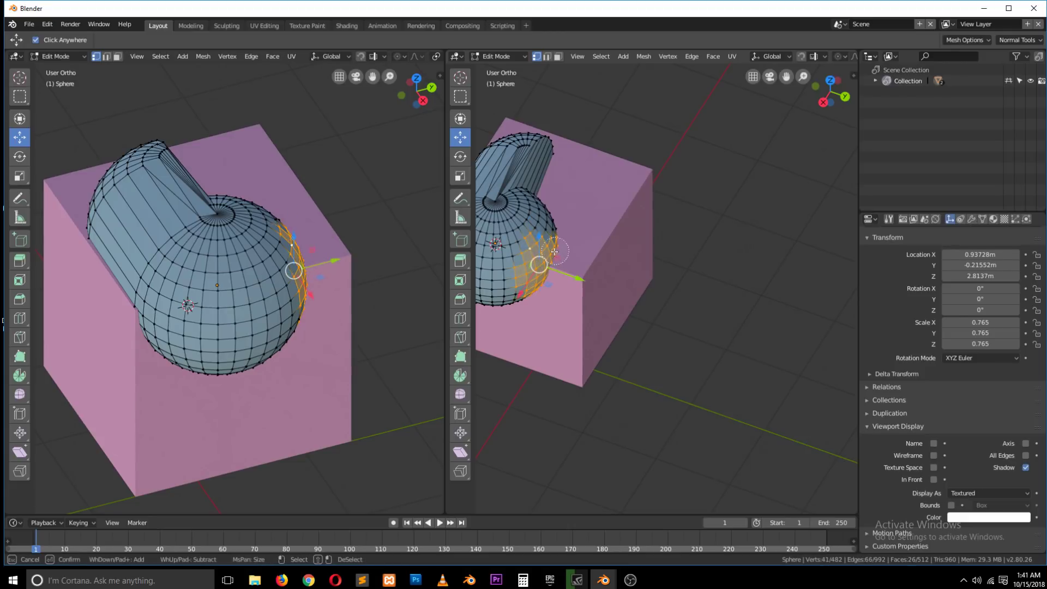
{"action": "key", "text": "e"}
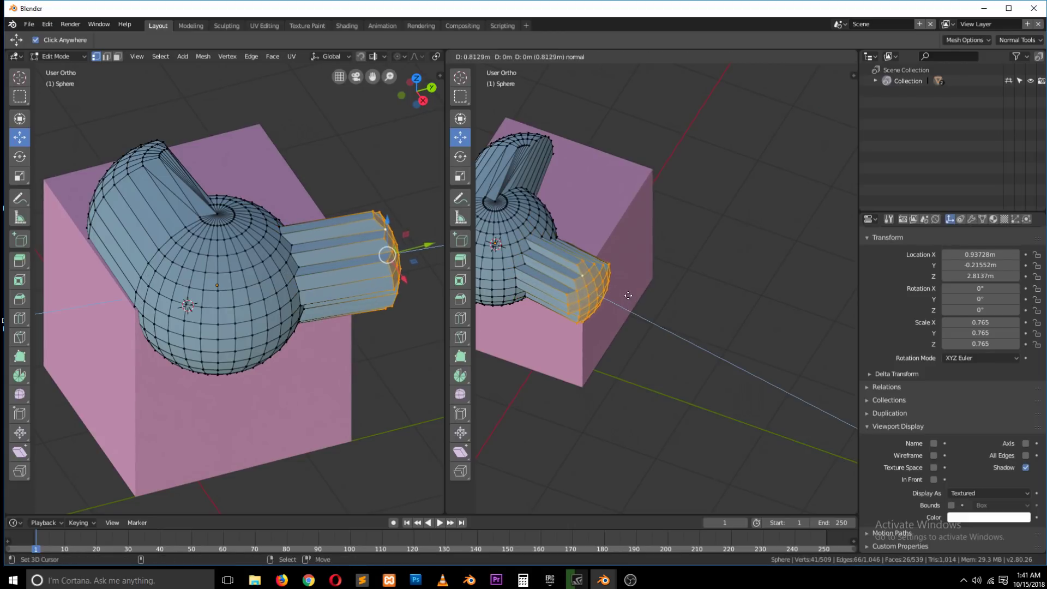
{"action": "left_click", "coordinate": [613, 296]}
{"action": "key", "text": "Tab"}
{"action": "middle_click_drag", "start_coordinate": [613, 296], "coordinate": [710, 266]}
{"action": "key", "text": "h"}
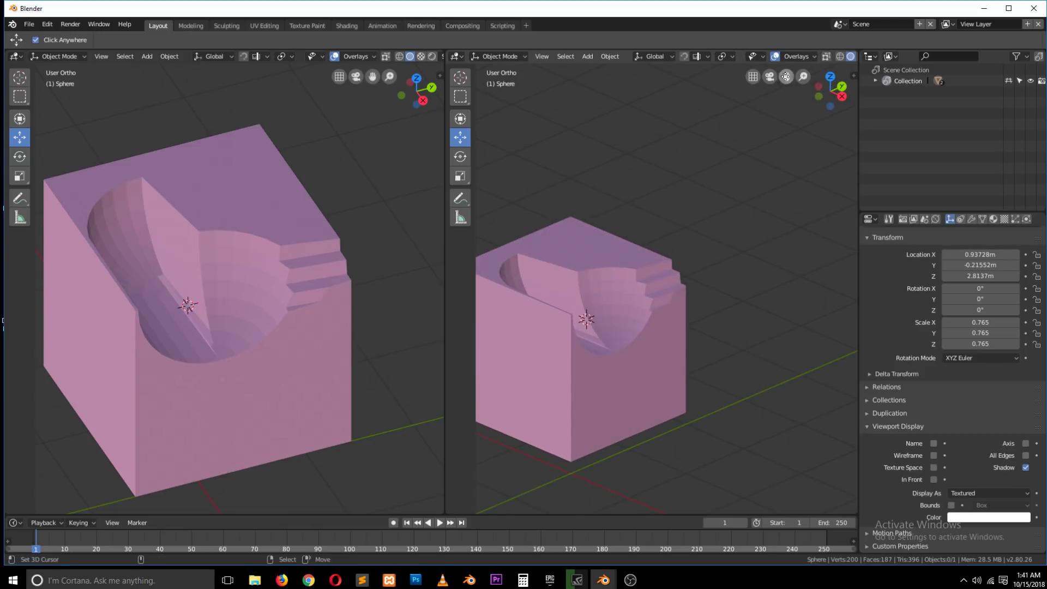
{"action": "left_click_drag", "start_coordinate": [783, 83], "coordinate": [743, 161]}
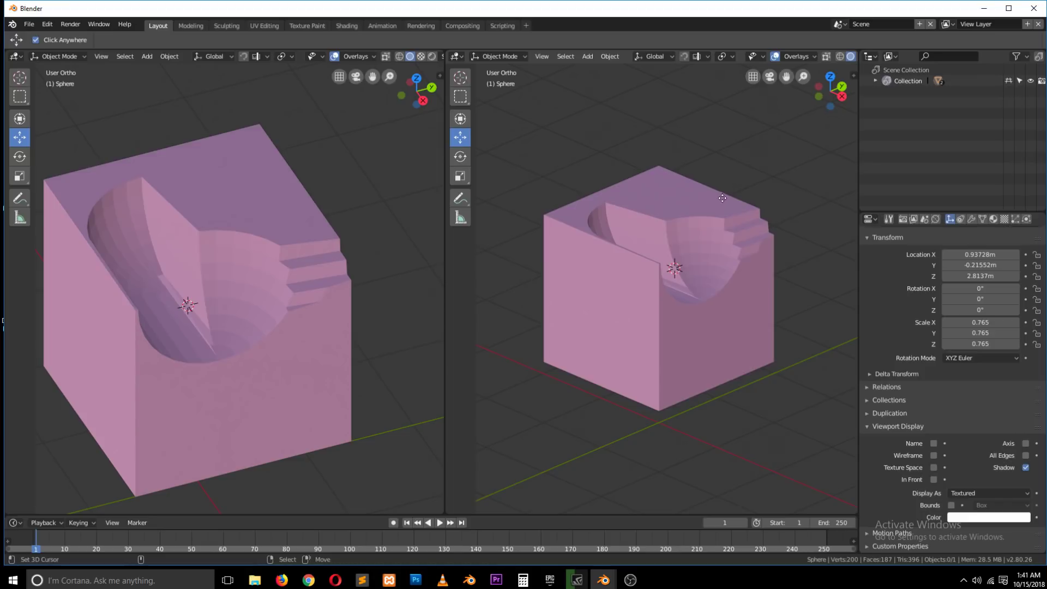
{"action": "middle_click_drag", "start_coordinate": [722, 198], "coordinate": [736, 251]}
{"action": "scroll", "coordinate": [634, 273], "scroll_direction": "up", "scroll_amount": 3}
{"action": "scroll", "coordinate": [778, 237], "scroll_direction": "down", "scroll_amount": 2}
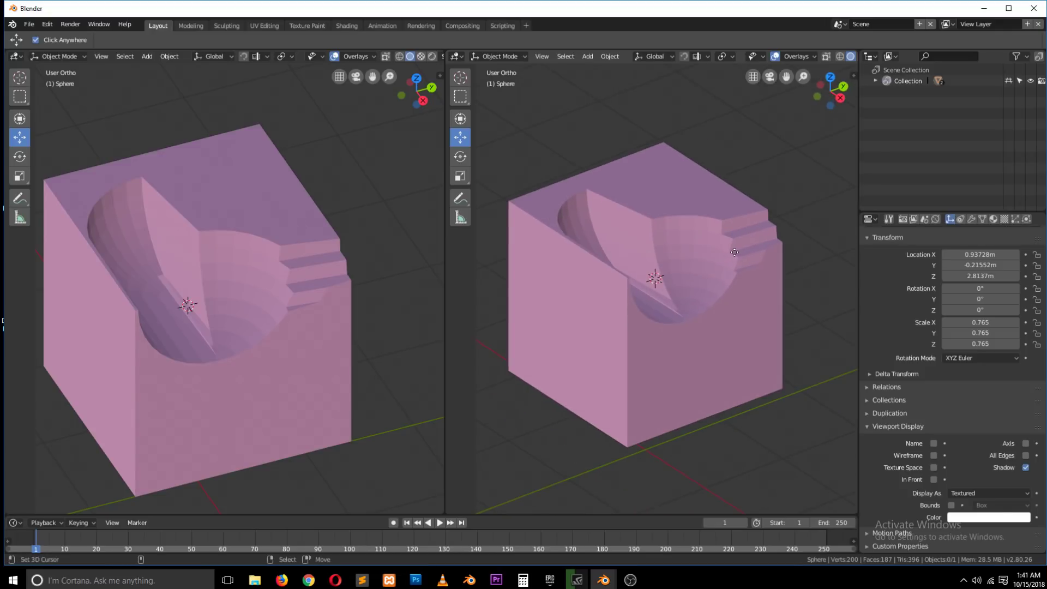
Unhide the sphere cutter and select the cube.
{"action": "key", "text": "alt+h"}
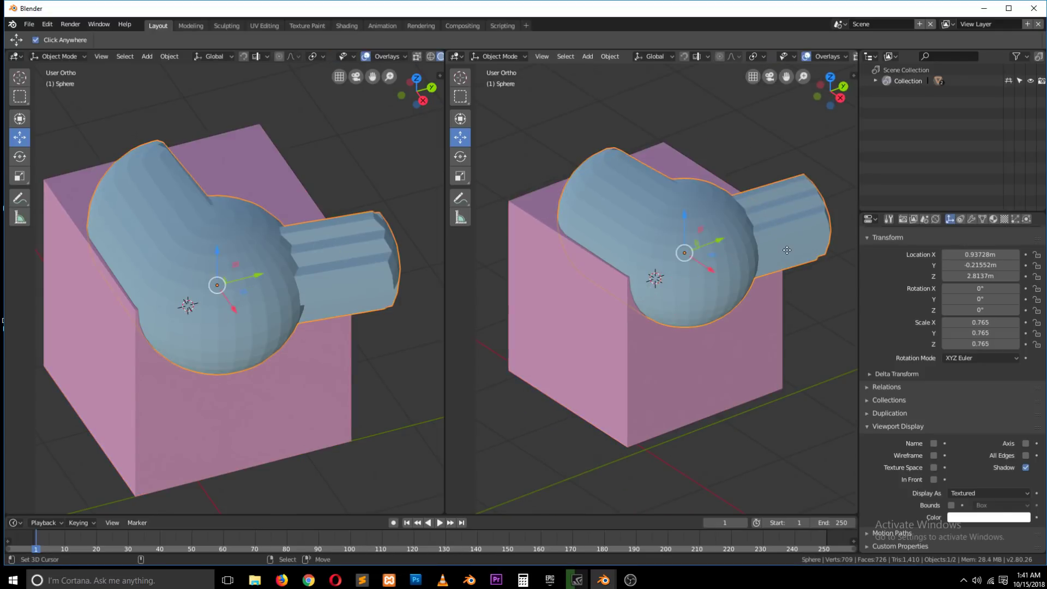
{"action": "scroll", "coordinate": [787, 250], "scroll_direction": "down", "scroll_amount": 3}
{"action": "middle_click_drag", "start_coordinate": [787, 249], "coordinate": [706, 288]}
{"action": "scroll", "coordinate": [706, 288], "scroll_direction": "up", "scroll_amount": 4}
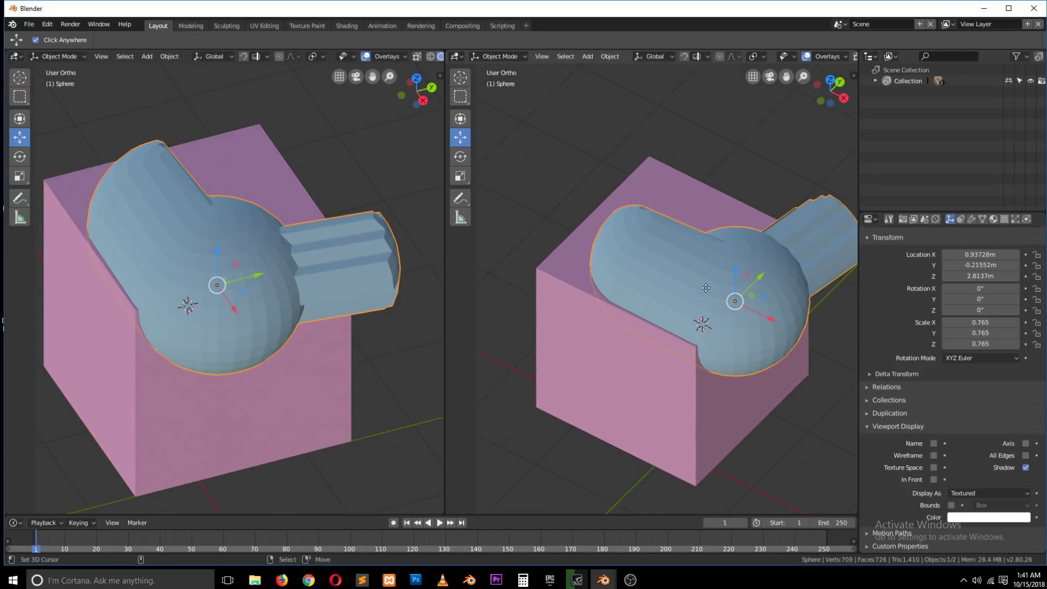
{"action": "scroll", "coordinate": [705, 288], "scroll_direction": "down", "scroll_amount": 1}
{"action": "left_click", "coordinate": [674, 332]}
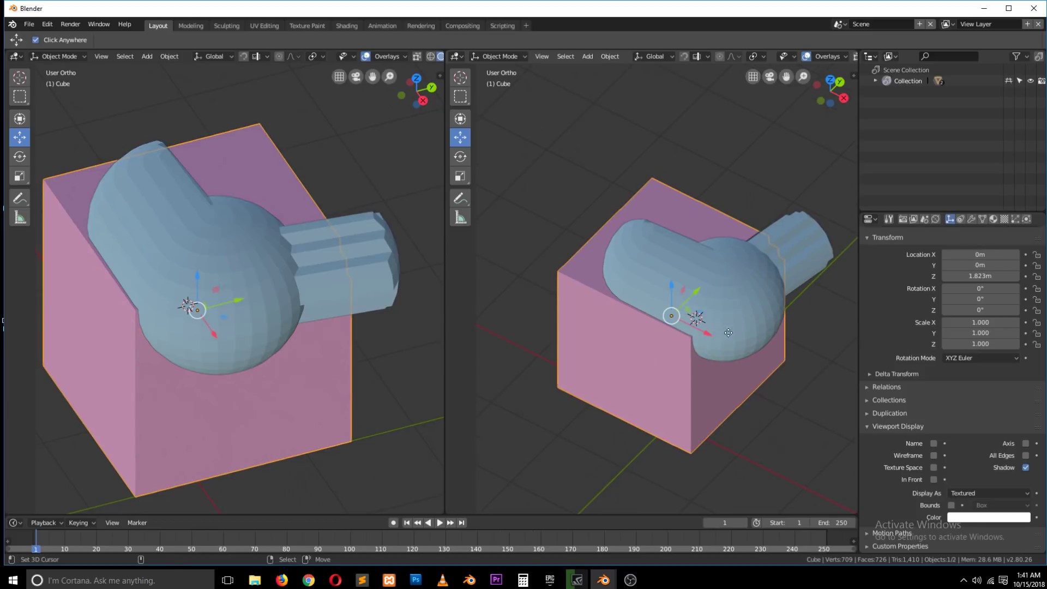
Set the cube's Boolean modifier operation to Intersect.
{"action": "left_click", "coordinate": [961, 219]}
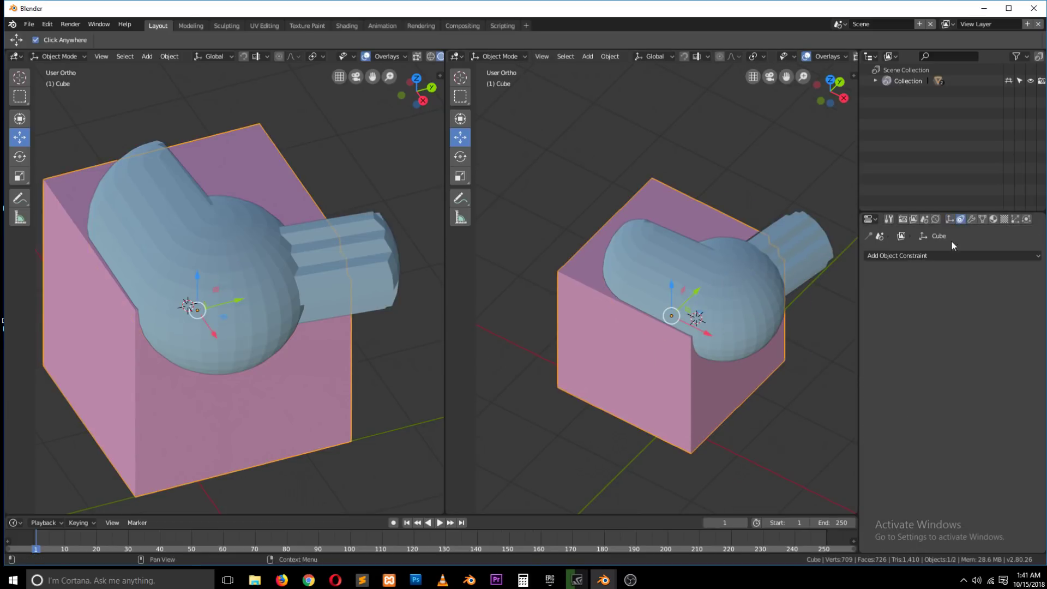
{"action": "left_click", "coordinate": [950, 255]}
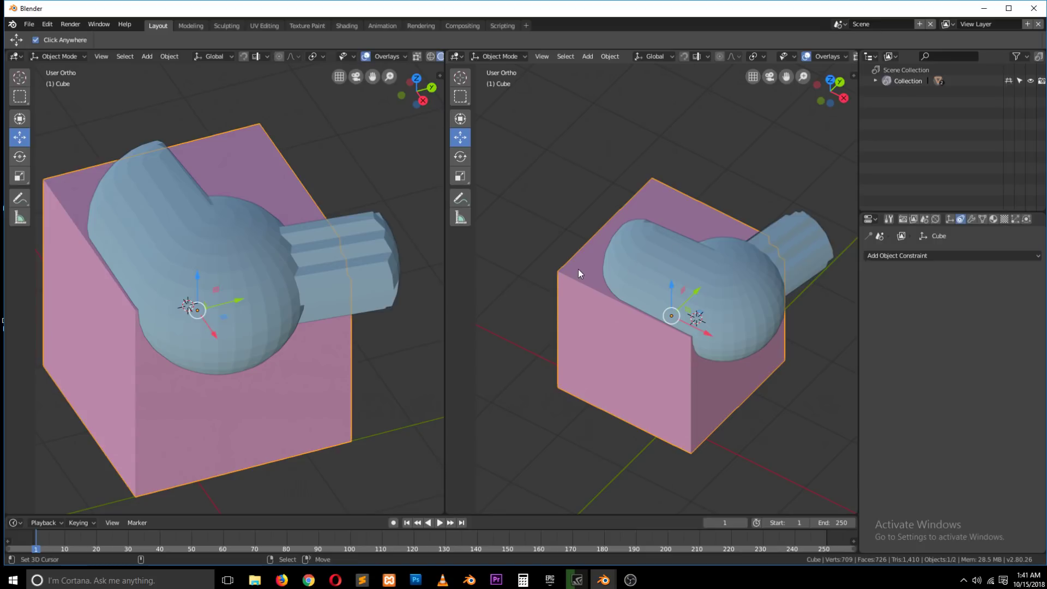
{"action": "left_click", "coordinate": [971, 219]}
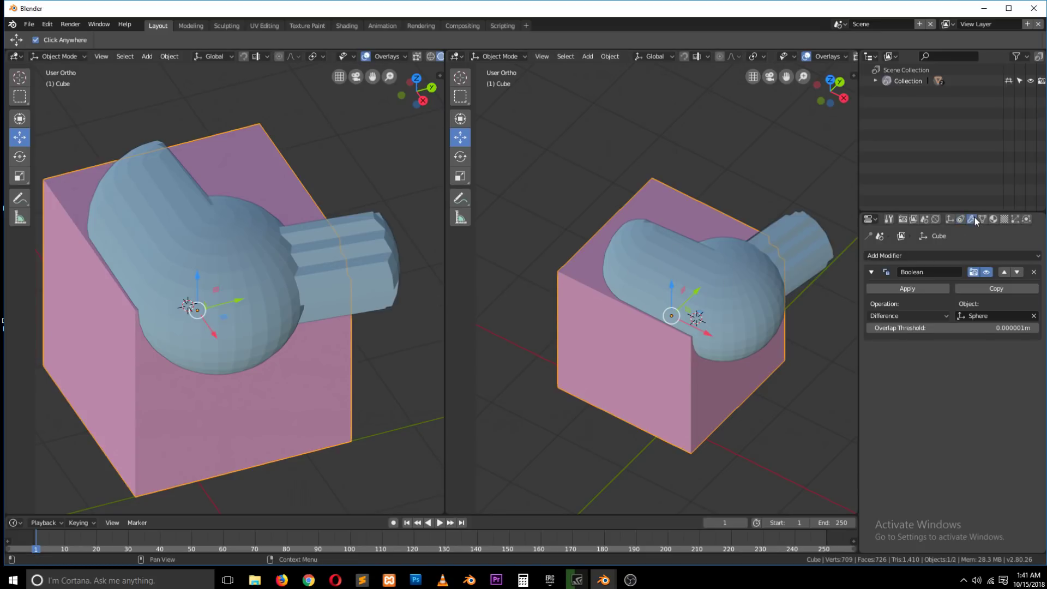
{"action": "left_click", "coordinate": [905, 315]}
{"action": "left_click", "coordinate": [904, 303]}
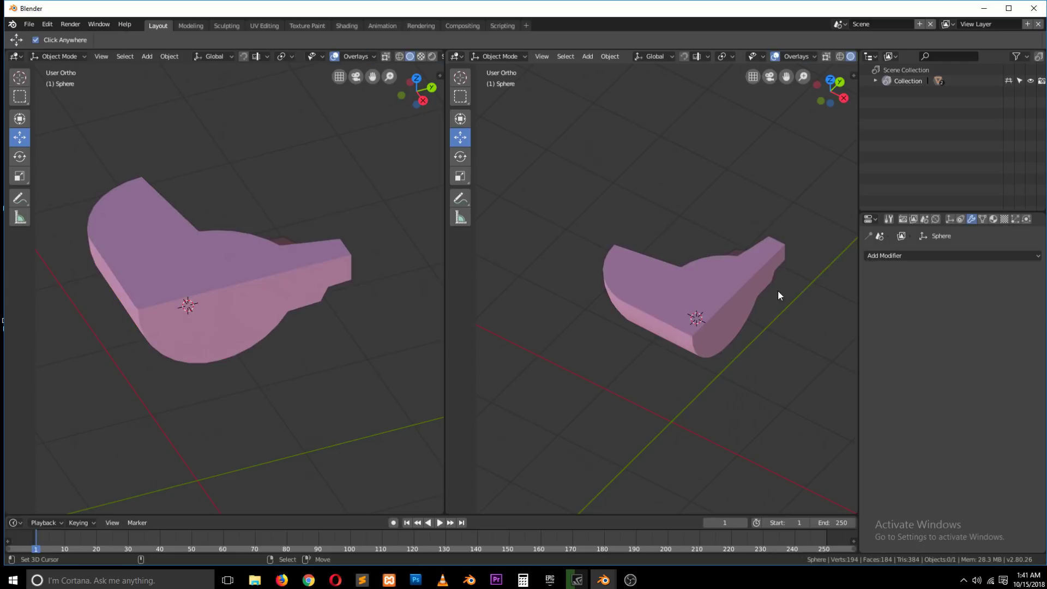
{"action": "middle_click_drag", "start_coordinate": [777, 290], "coordinate": [748, 253]}
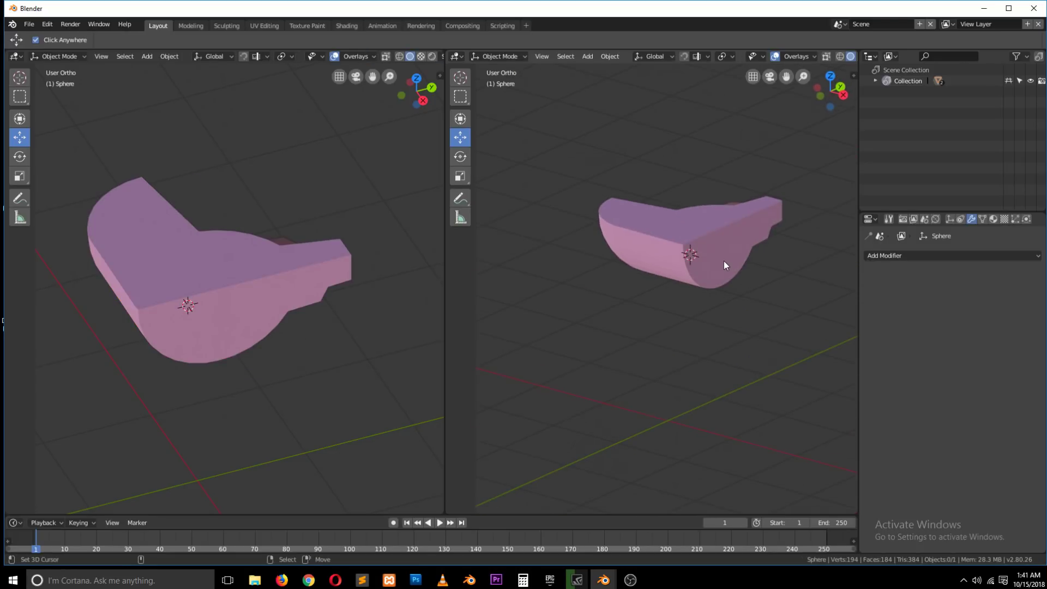
Undo to bring the sphere back, then start a new General file with the default cube.
{"action": "key", "text": "ctrl+z"}
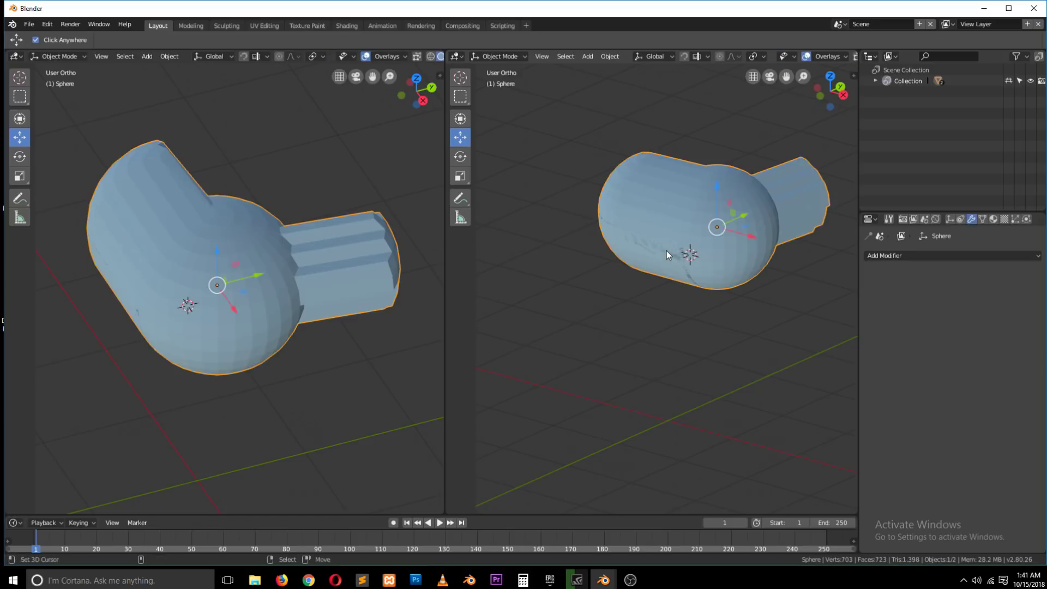
{"action": "key", "text": "ctrl+n"}
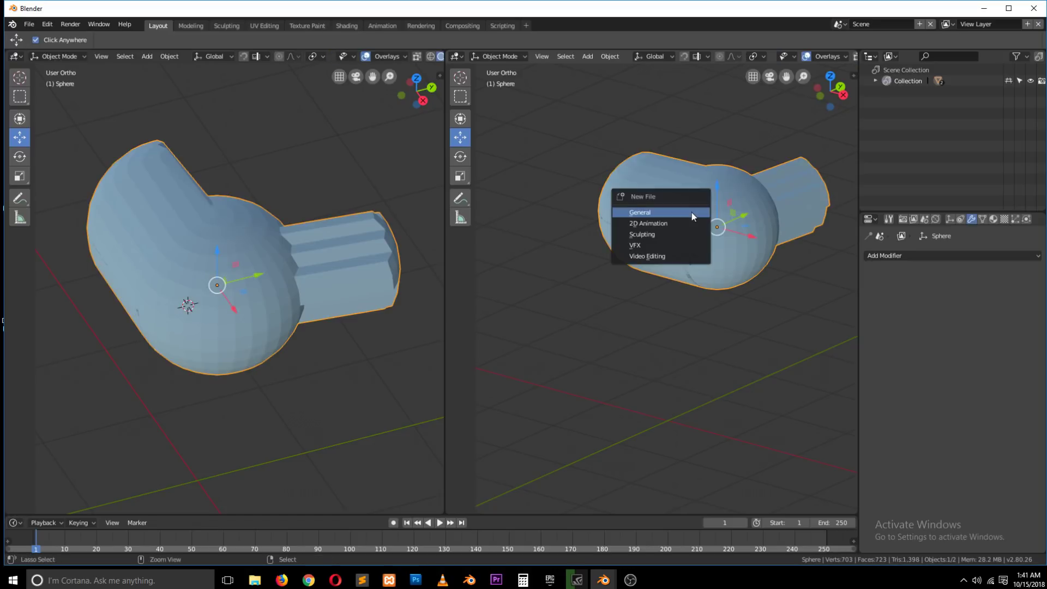
{"action": "left_click", "coordinate": [691, 211]}
{"action": "middle_click_drag", "start_coordinate": [484, 331], "coordinate": [522, 357]}
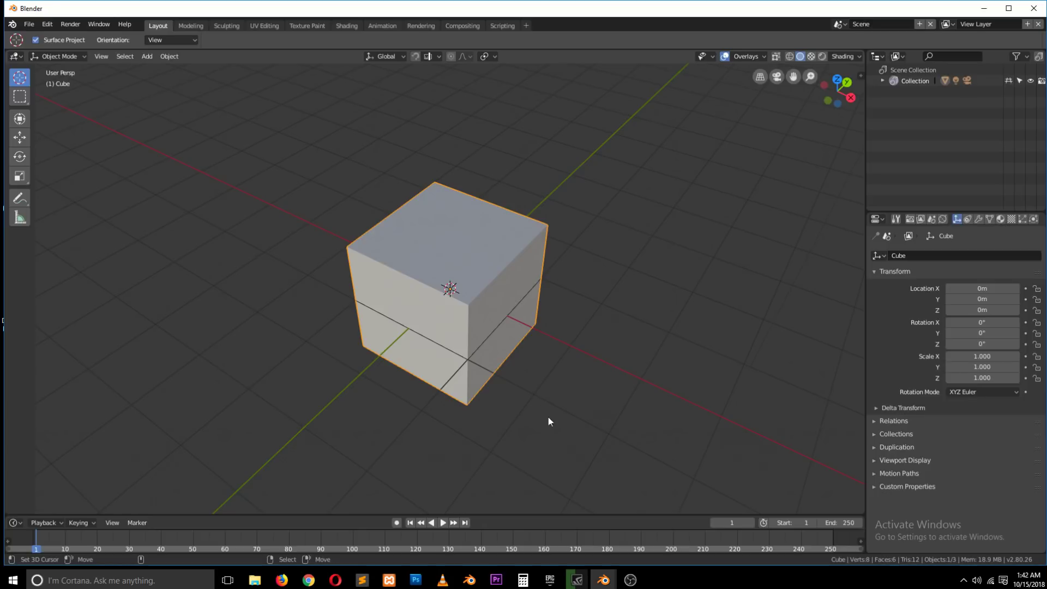
Add a second cube and move it along Y toward the viewer.
{"action": "scroll", "coordinate": [554, 357], "scroll_direction": "up", "scroll_amount": 2}
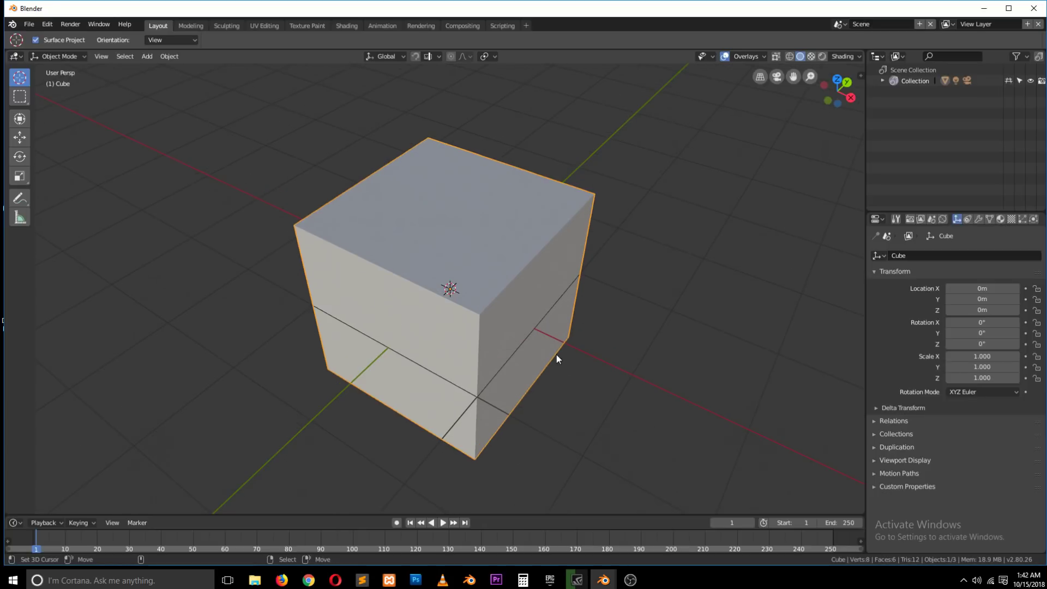
{"action": "scroll", "coordinate": [595, 308], "scroll_direction": "down", "scroll_amount": 3}
{"action": "key", "text": "shift+a"}
{"action": "mouse_move", "coordinate": [606, 300]}
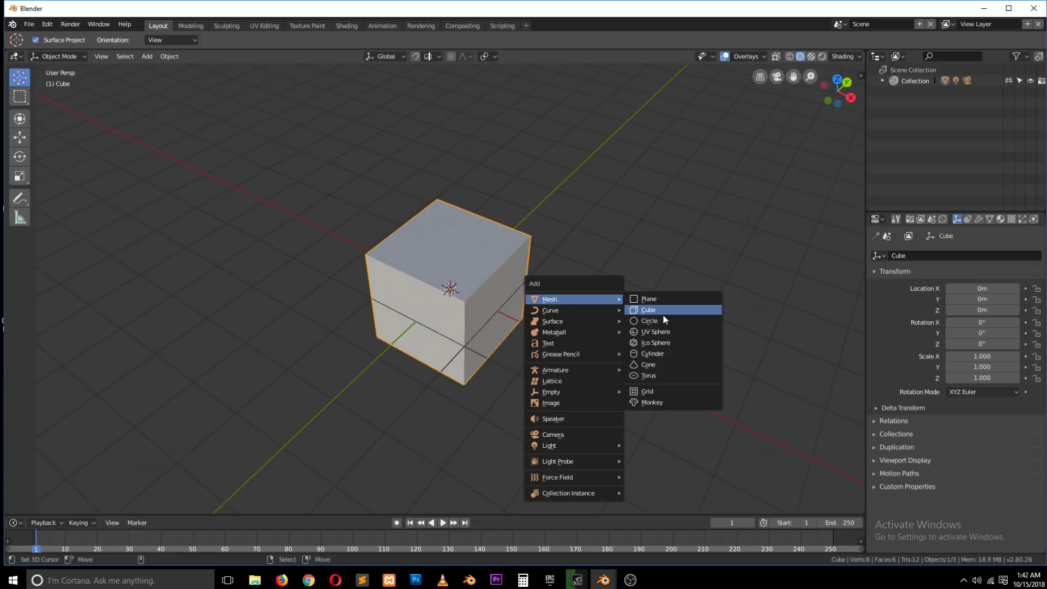
{"action": "left_click", "coordinate": [663, 312]}
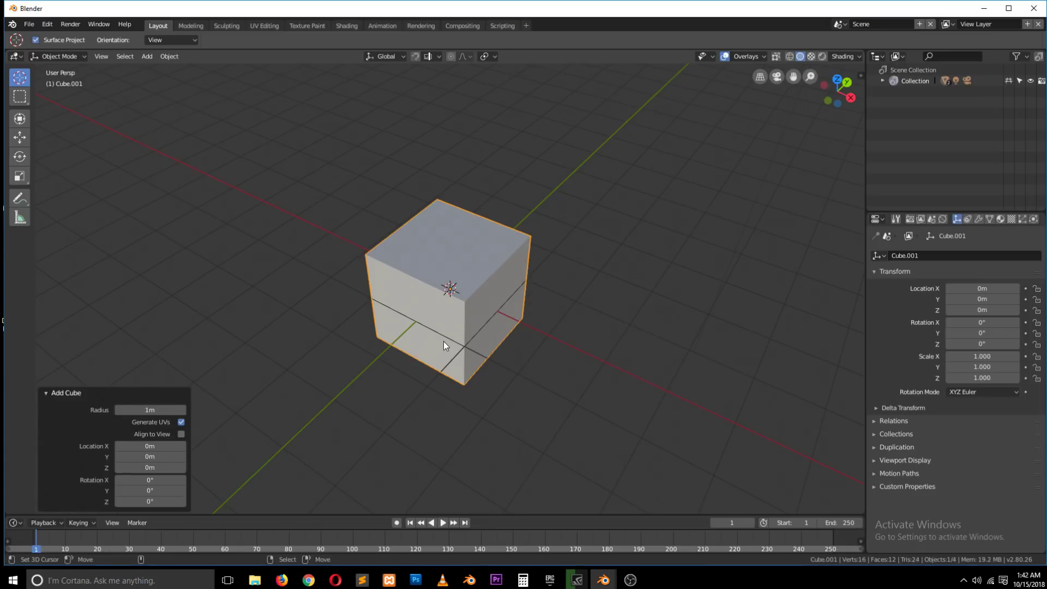
{"action": "key", "text": "g"}
{"action": "key", "text": "y"}
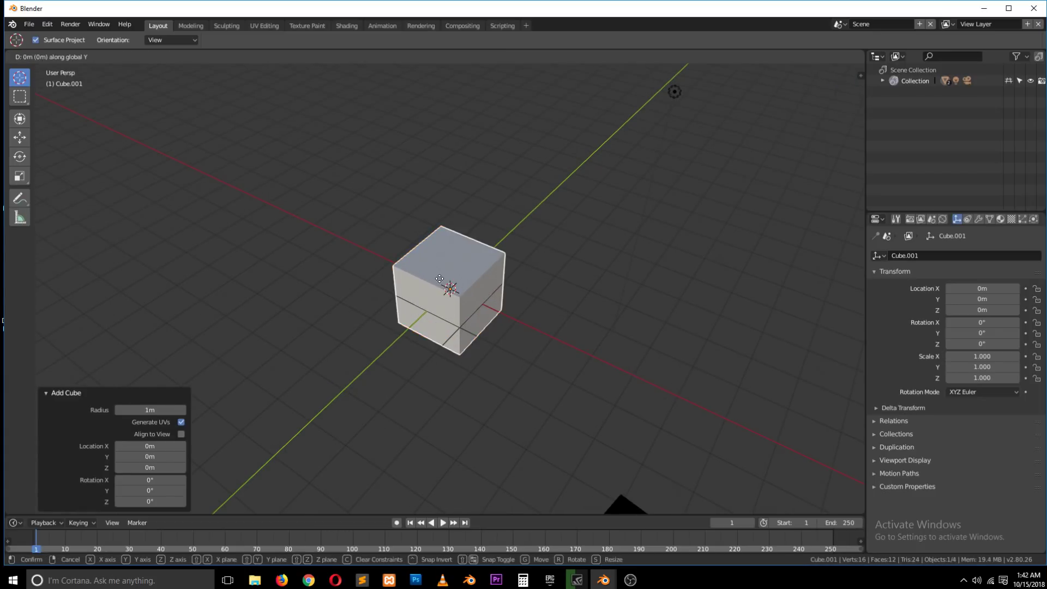
{"action": "left_click", "coordinate": [414, 310]}
Scale the new cube along X and Y into a thin flat slab.
{"action": "key", "text": "s"}
{"action": "key", "text": "x"}
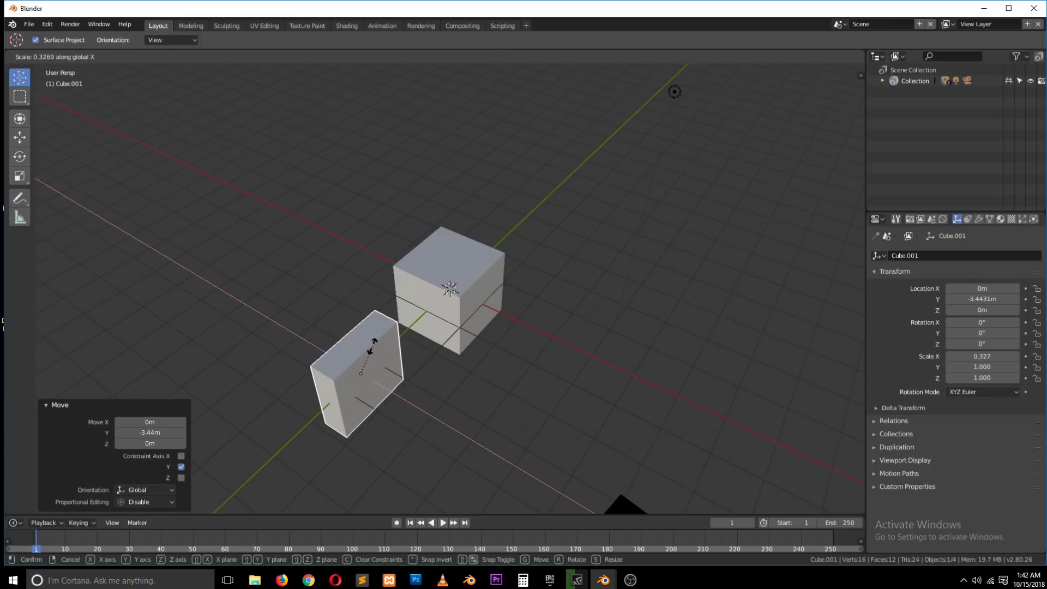
{"action": "left_click", "coordinate": [379, 338]}
{"action": "key", "text": "s"}
{"action": "key", "text": "x"}
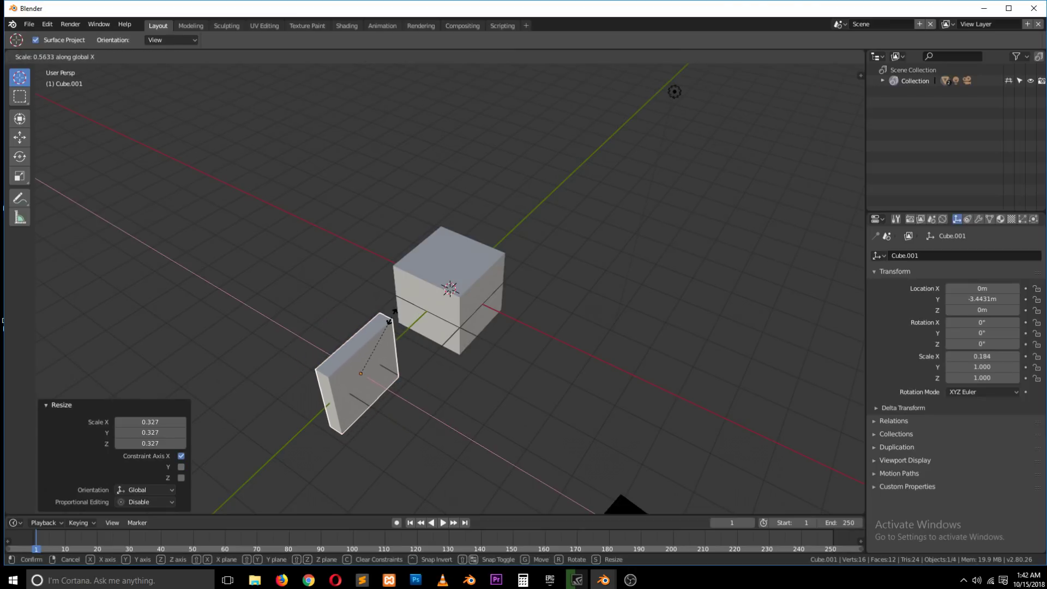
{"action": "key", "text": "y"}
{"action": "left_click", "coordinate": [386, 377]}
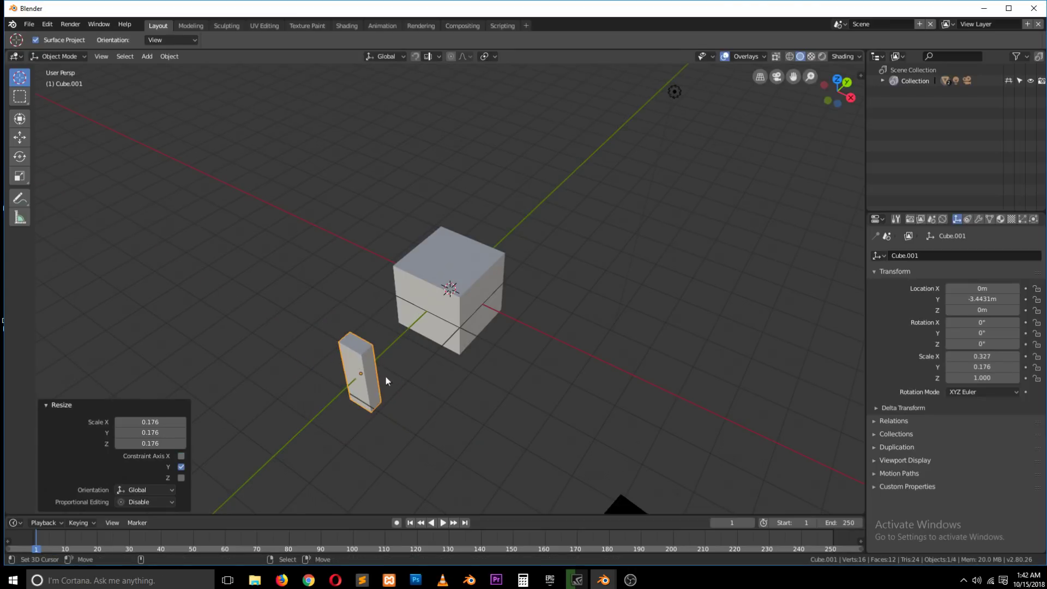
{"action": "key", "text": "s"}
{"action": "key", "text": "x"}
{"action": "left_click", "coordinate": [530, 459]}
{"action": "scroll", "coordinate": [492, 430], "scroll_direction": "up", "scroll_amount": 2}
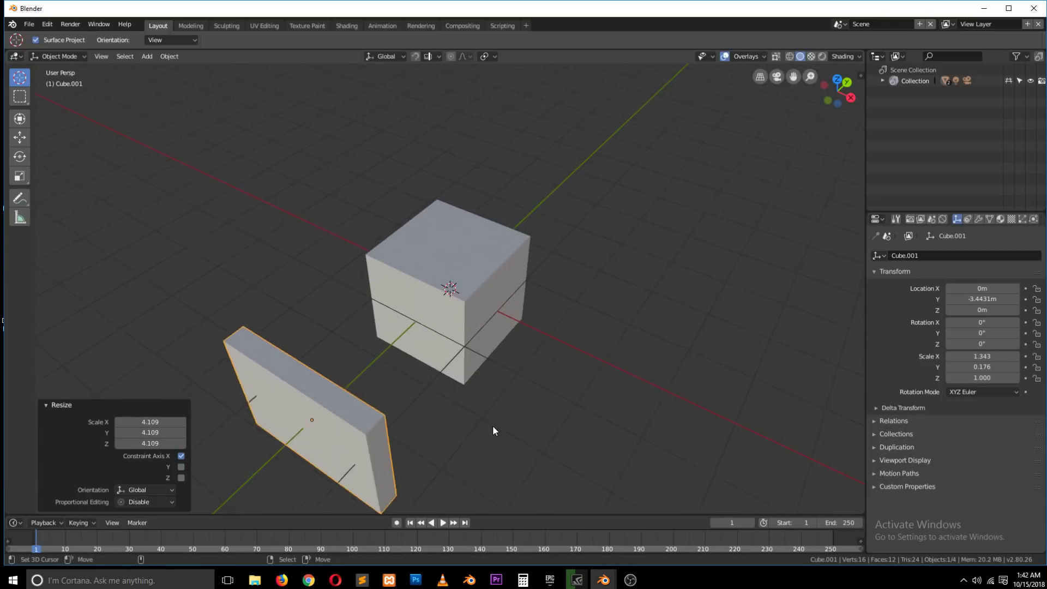
{"action": "middle_click_drag", "start_coordinate": [492, 431], "coordinate": [501, 351]}
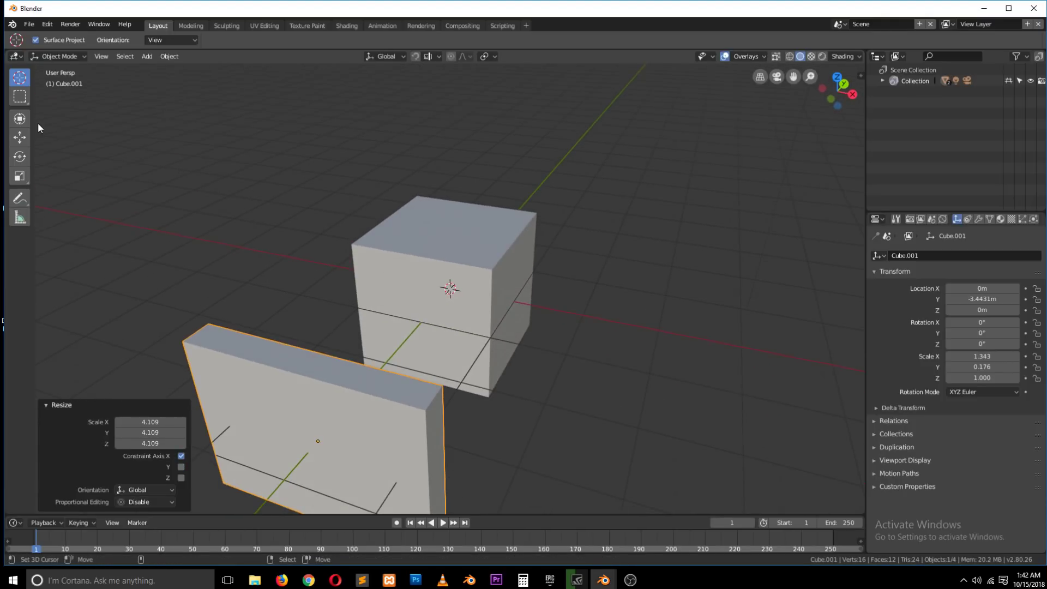
Shrink the slab uniformly to 0.347.
{"action": "left_click", "coordinate": [21, 138]}
{"action": "scroll", "coordinate": [148, 214], "scroll_direction": "down", "scroll_amount": 3}
{"action": "key", "text": "s"}
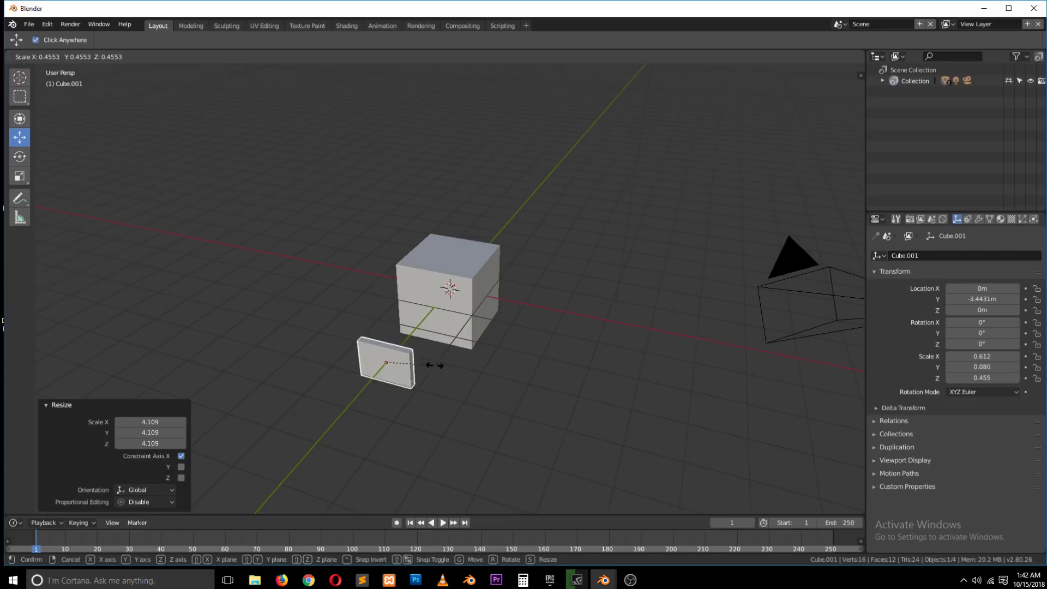
{"action": "left_click", "coordinate": [427, 374]}
{"action": "scroll", "coordinate": [421, 372], "scroll_direction": "up", "scroll_amount": 2}
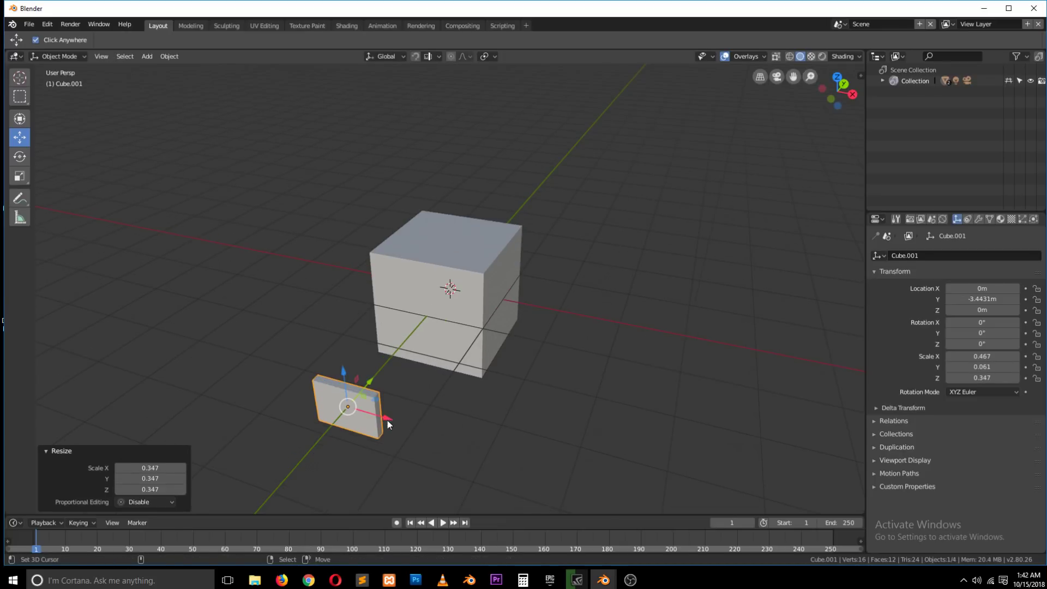
Move the slab along X and Y up against the main cube.
{"action": "key", "text": "g"}
{"action": "key", "text": "x"}
{"action": "left_click", "coordinate": [417, 400]}
{"action": "key", "text": "g"}
{"action": "left_click", "coordinate": [438, 266]}
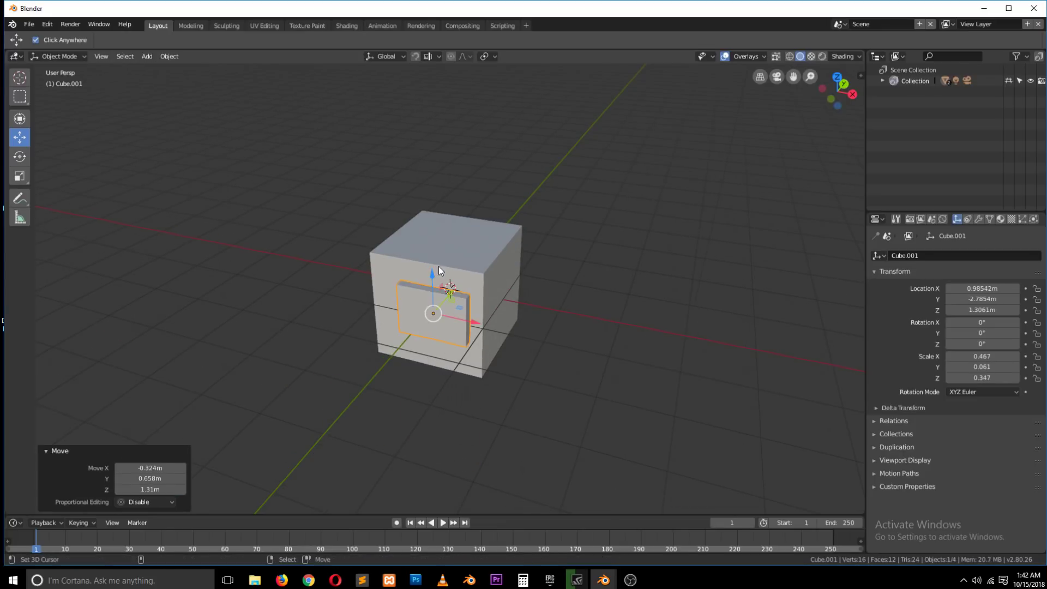
{"action": "middle_click_drag", "start_coordinate": [438, 266], "coordinate": [348, 299]}
{"action": "left_click_drag", "start_coordinate": [311, 304], "coordinate": [460, 295]}
{"action": "middle_click_drag", "start_coordinate": [459, 295], "coordinate": [474, 224]}
{"action": "scroll", "coordinate": [525, 295], "scroll_direction": "up", "scroll_amount": 2}
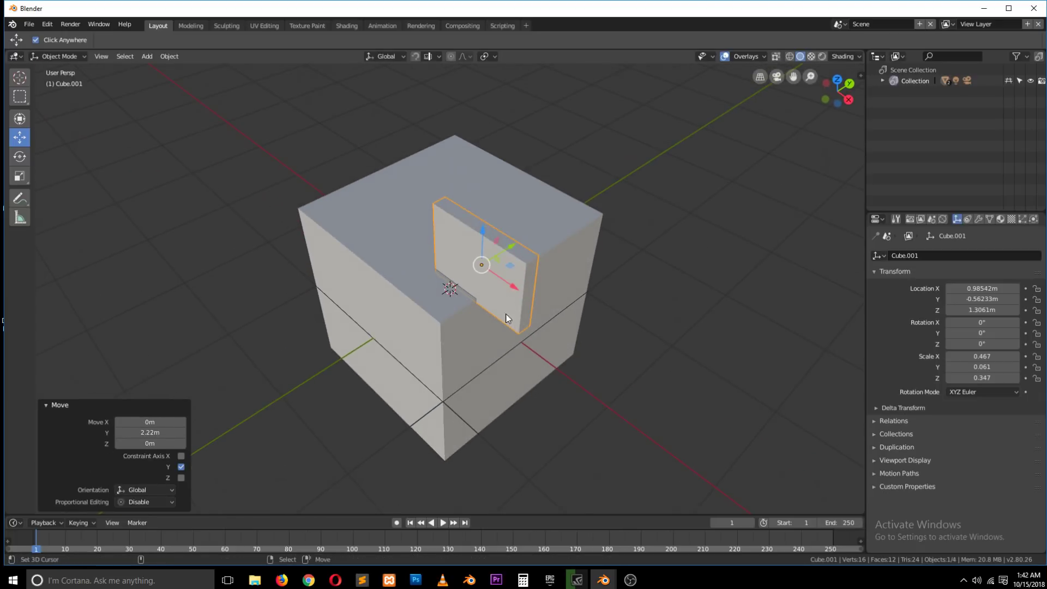
Lower the slab along Z into the cube's top edge, then select the large cube.
{"action": "key", "text": "g"}
{"action": "key", "text": "z"}
{"action": "left_click", "coordinate": [502, 282]}
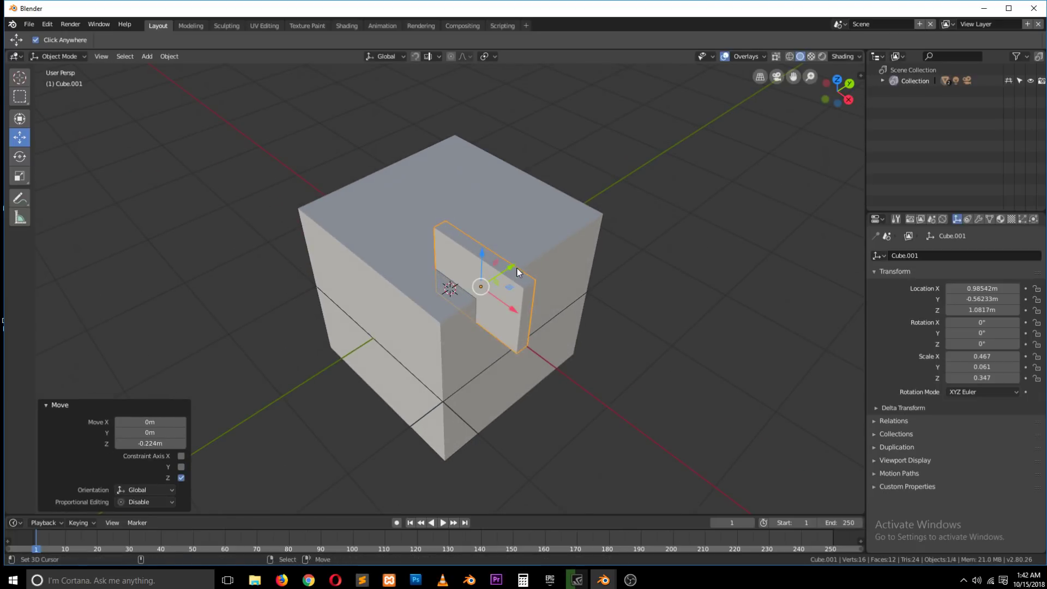
{"action": "left_click_drag", "start_coordinate": [515, 268], "coordinate": [507, 281]}
{"action": "mouse_move", "coordinate": [507, 281]}
{"action": "middle_mouse_down"}
{"action": "mouse_move", "coordinate": [505, 256]}
{"action": "mouse_move", "coordinate": [517, 268]}
{"action": "middle_mouse_up"}
{"action": "left_click", "coordinate": [552, 235]}
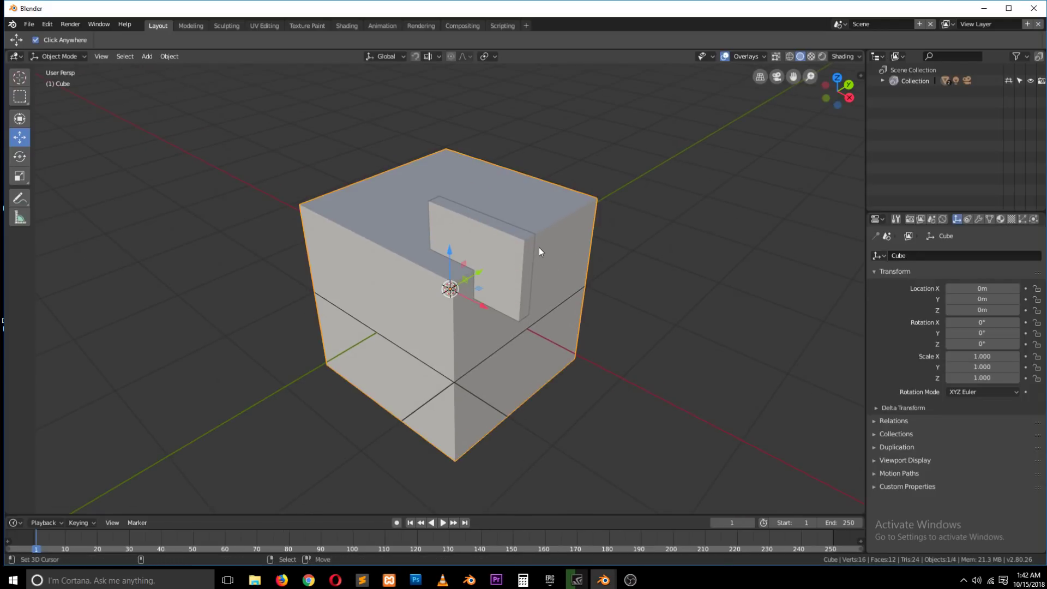
Set the viewport object colour to Random pink and reselect the main cube.
{"action": "left_click", "coordinate": [857, 58]}
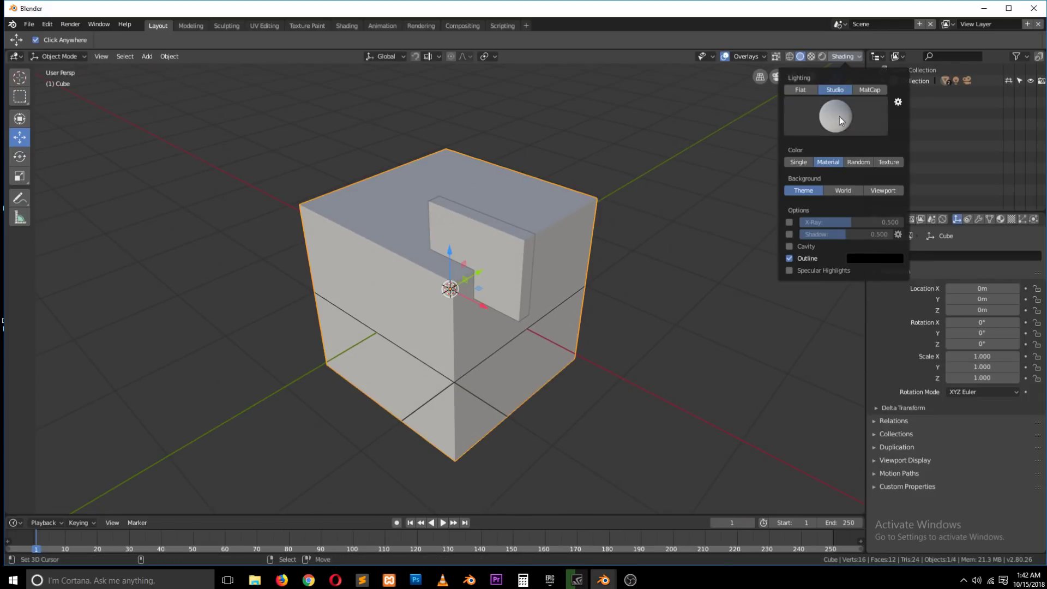
{"action": "left_click", "coordinate": [849, 169]}
{"action": "left_click", "coordinate": [584, 272]}
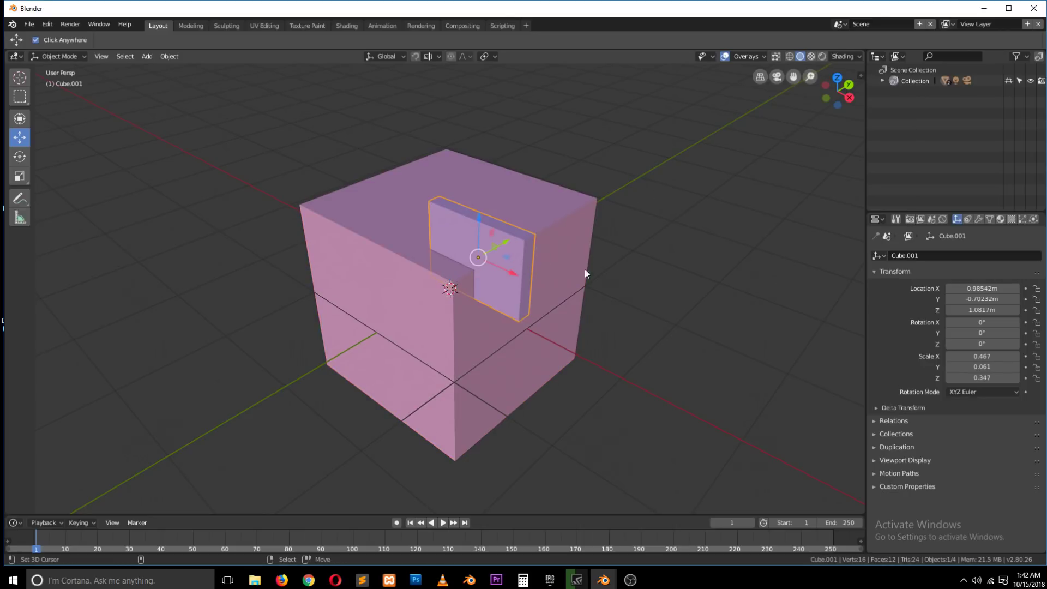
{"action": "left_click", "coordinate": [514, 267]}
Add a Bevel modifier to the main cube with 0.03 m width.
{"action": "left_click", "coordinate": [979, 219]}
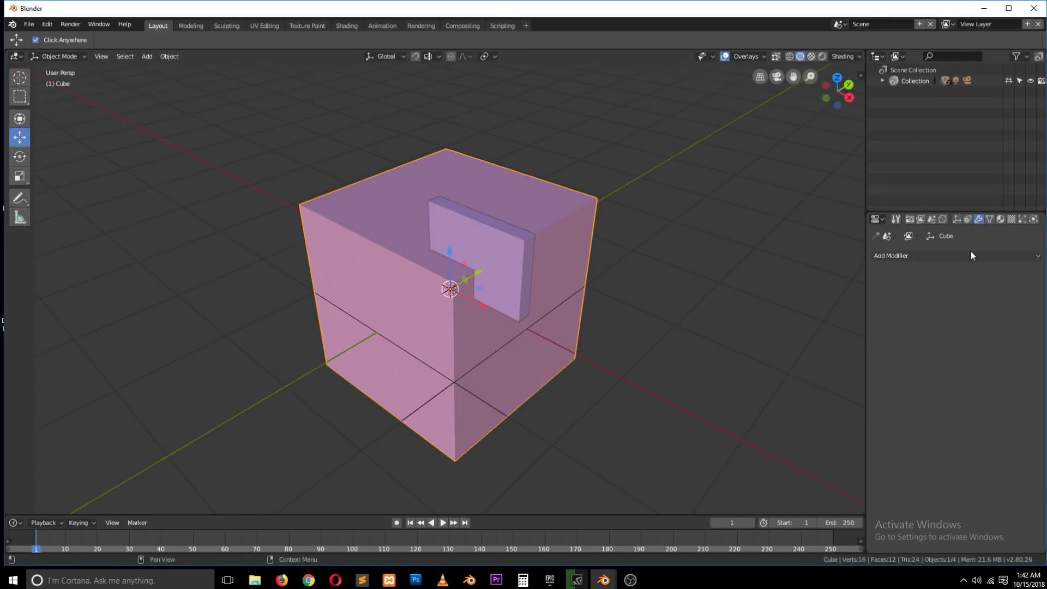
{"action": "left_click", "coordinate": [971, 255]}
{"action": "left_click", "coordinate": [823, 293]}
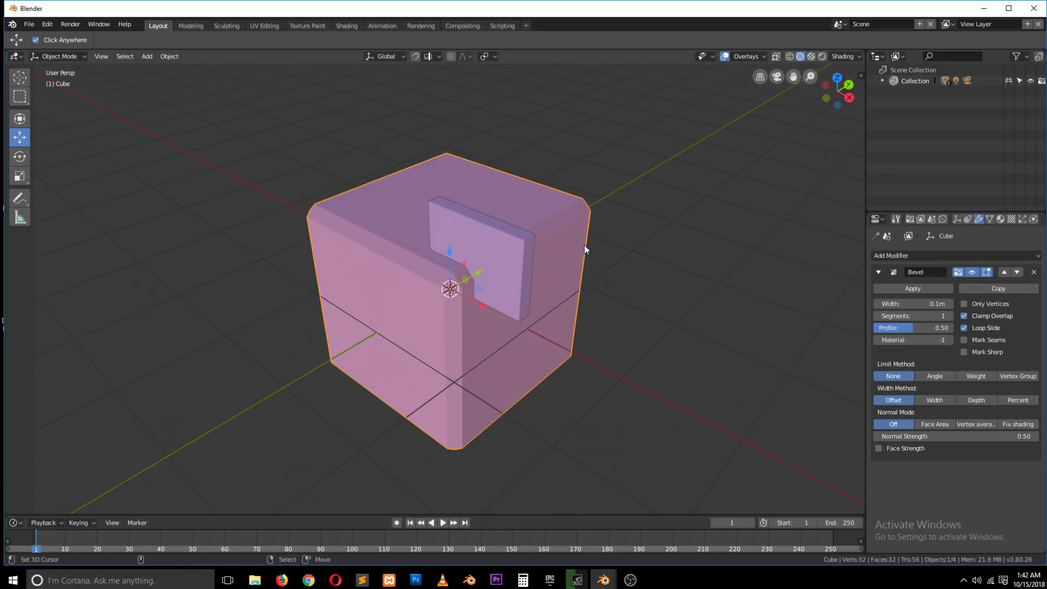
{"action": "middle_click_drag", "start_coordinate": [584, 250], "coordinate": [561, 238]}
{"action": "mouse_move", "coordinate": [927, 304]}
{"action": "left_mouse_down"}
{"action": "mouse_move", "coordinate": [894, 304]}
{"action": "mouse_move", "coordinate": [916, 304]}
{"action": "left_mouse_up"}
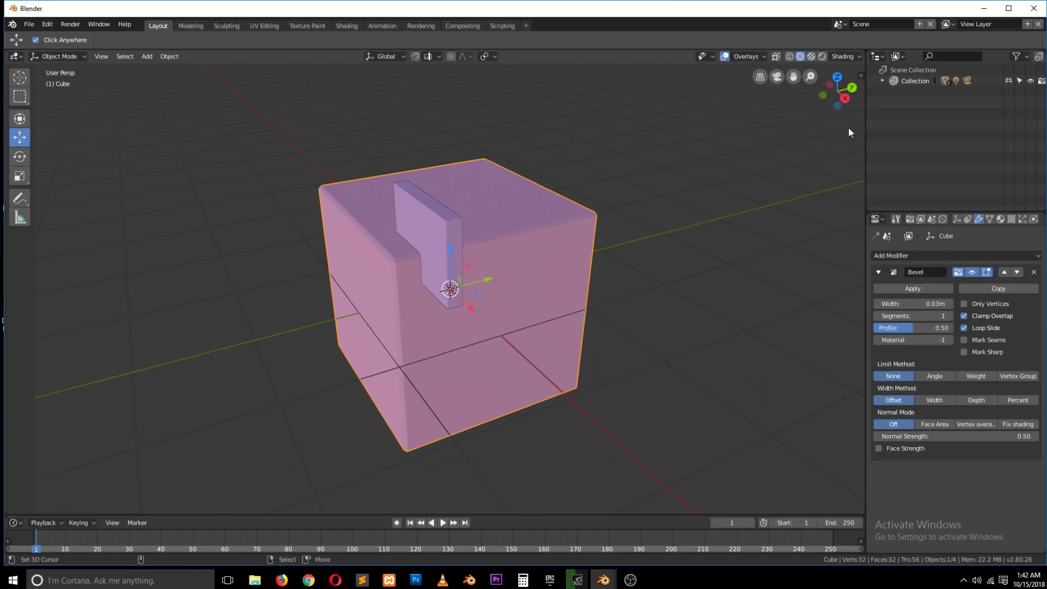
Toggle cavity in the viewport shading options.
{"action": "left_click", "coordinate": [842, 56]}
{"action": "left_click", "coordinate": [789, 246]}
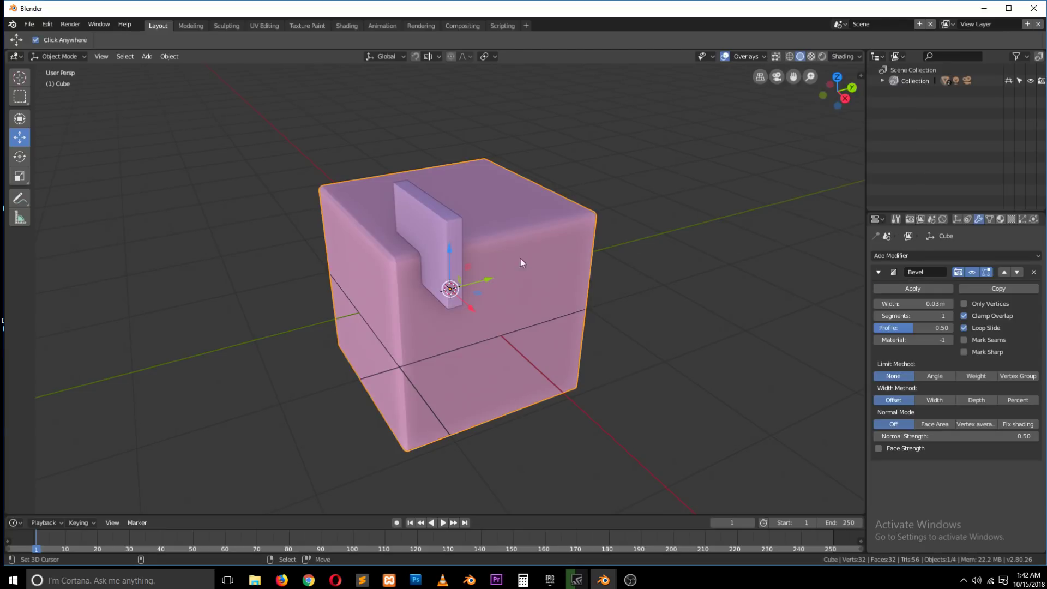
{"action": "mouse_move", "coordinate": [523, 253]}
{"action": "middle_mouse_down"}
{"action": "mouse_move", "coordinate": [552, 256]}
{"action": "mouse_move", "coordinate": [542, 260]}
{"action": "middle_mouse_up"}
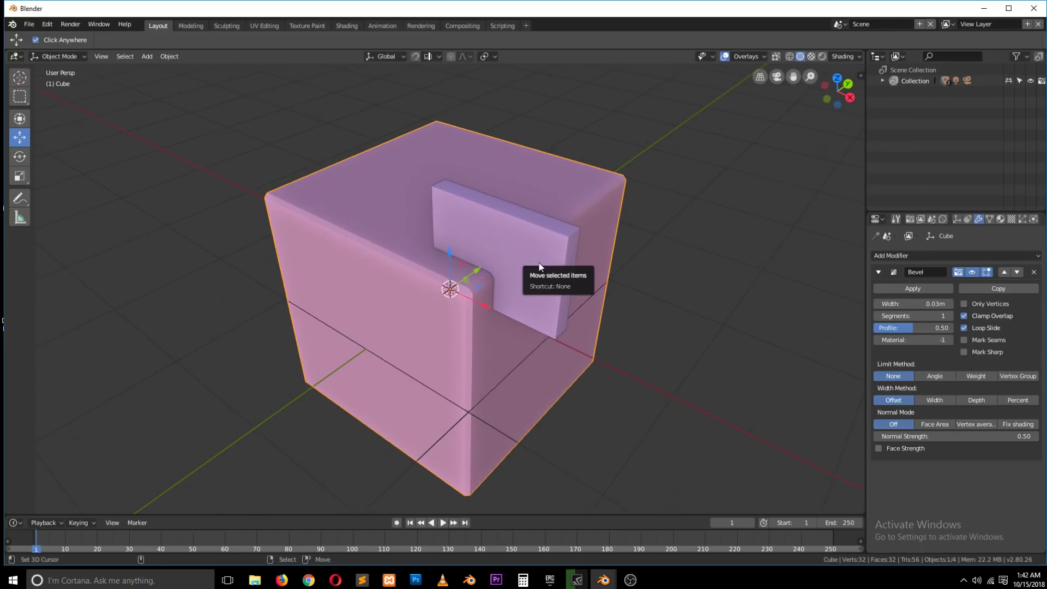
{"action": "scroll", "coordinate": [543, 262], "scroll_direction": "up", "scroll_amount": 6}
Add a Bevel modifier to the slab and apply its rotation and scale.
{"action": "right_click", "coordinate": [546, 217]}
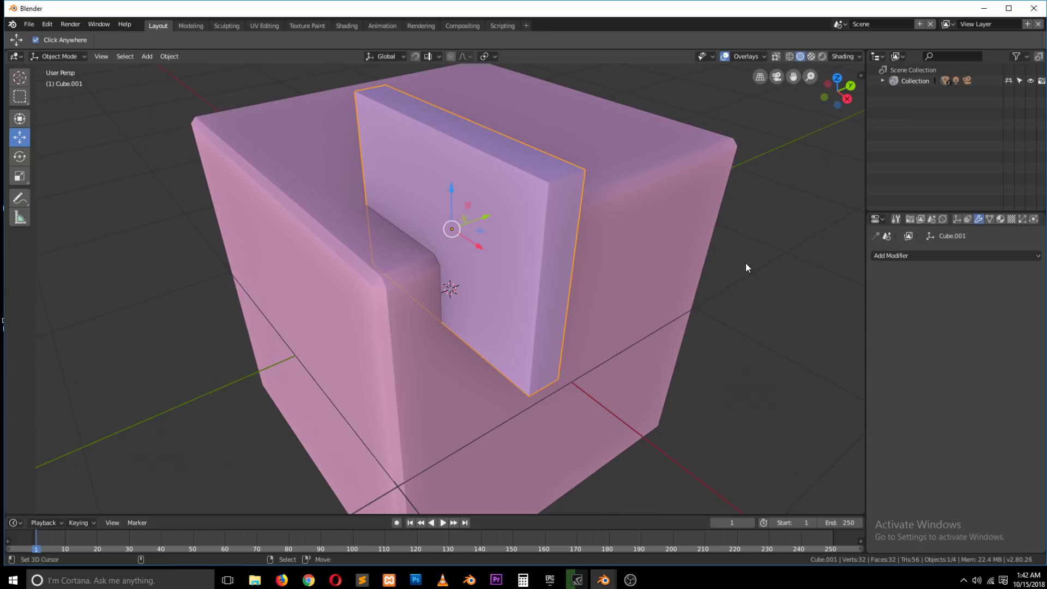
{"action": "left_click", "coordinate": [923, 255]}
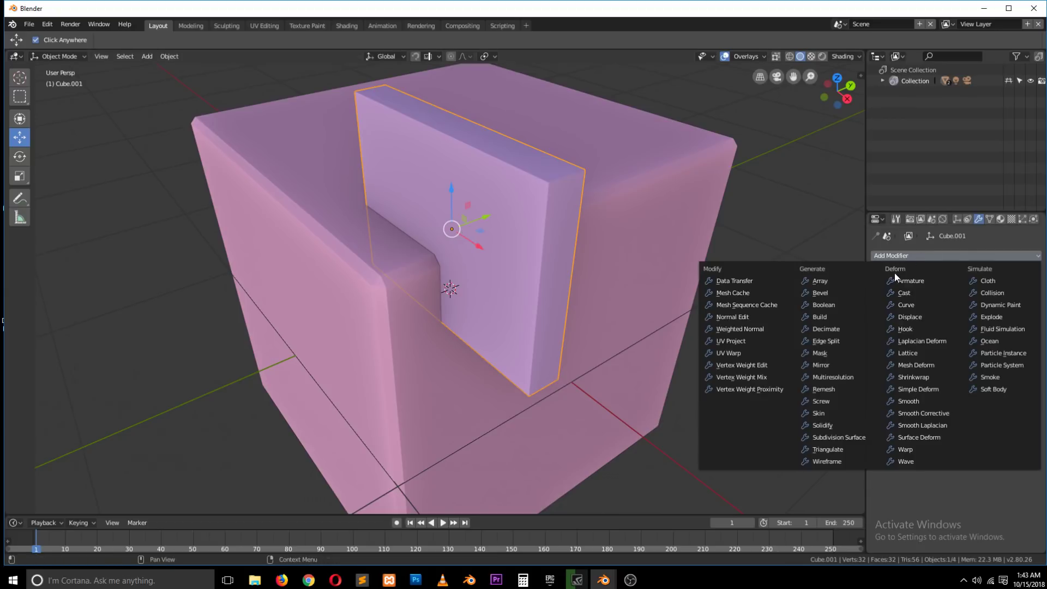
{"action": "left_click", "coordinate": [819, 293]}
{"action": "middle_click_drag", "start_coordinate": [606, 226], "coordinate": [591, 240]}
{"action": "key", "text": "ctrl+a"}
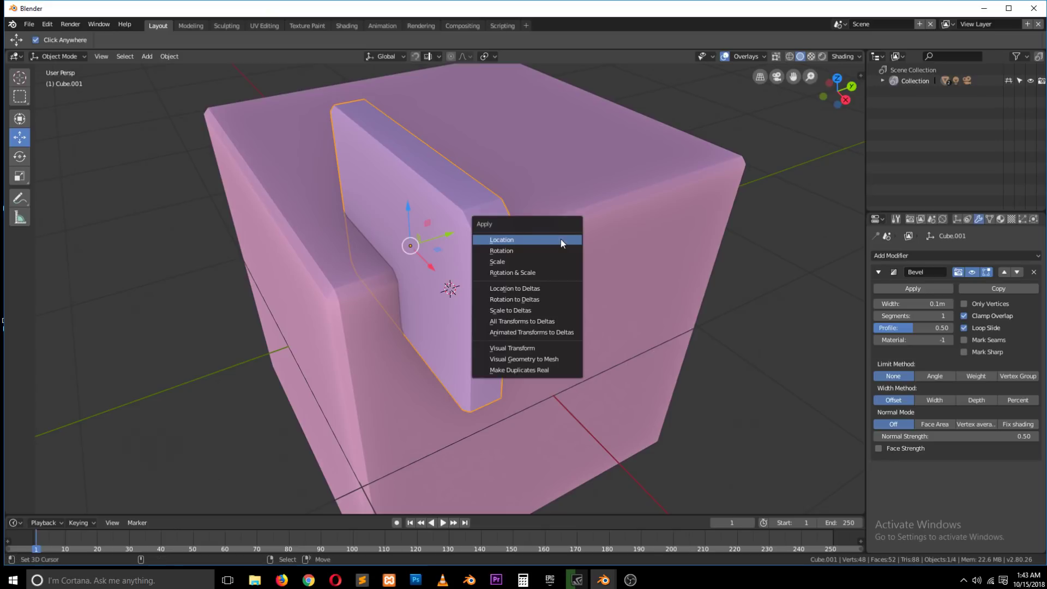
{"action": "left_click", "coordinate": [553, 273]}
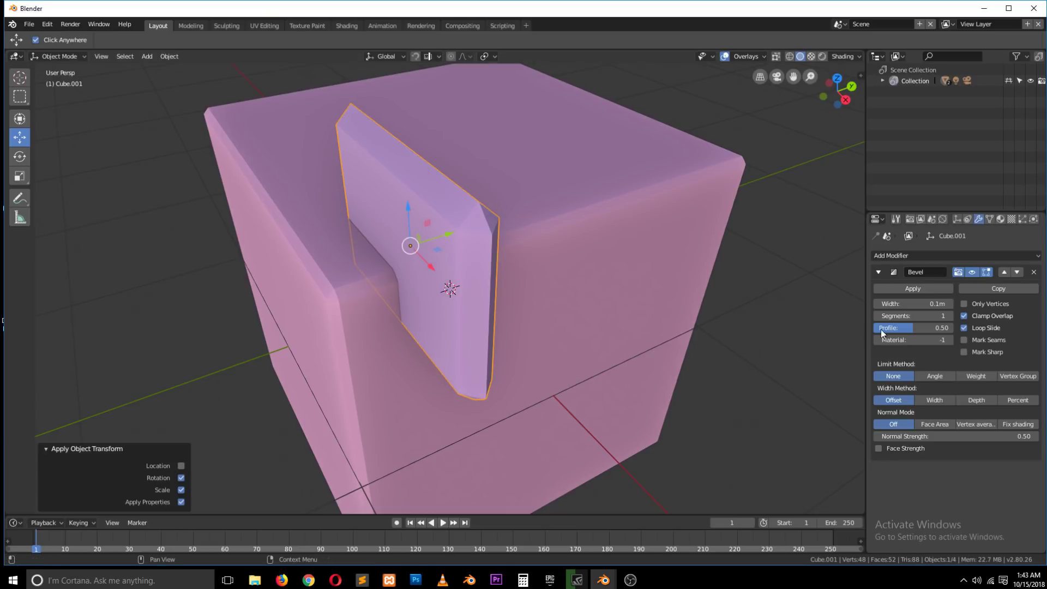
Set the slab's bevel width to 0.01 m and show the transform side panel.
{"action": "mouse_move", "coordinate": [937, 303]}
{"action": "left_mouse_down"}
{"action": "mouse_move", "coordinate": [948, 304]}
{"action": "mouse_move", "coordinate": [934, 303]}
{"action": "left_mouse_up"}
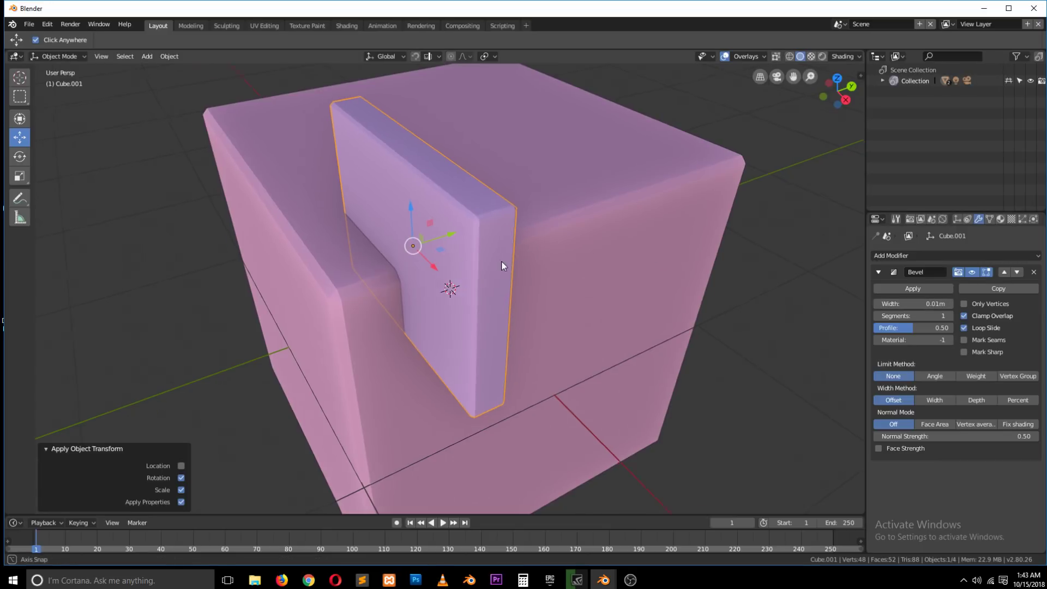
{"action": "middle_click_drag", "start_coordinate": [501, 260], "coordinate": [542, 242]}
{"action": "left_click", "coordinate": [850, 57]}
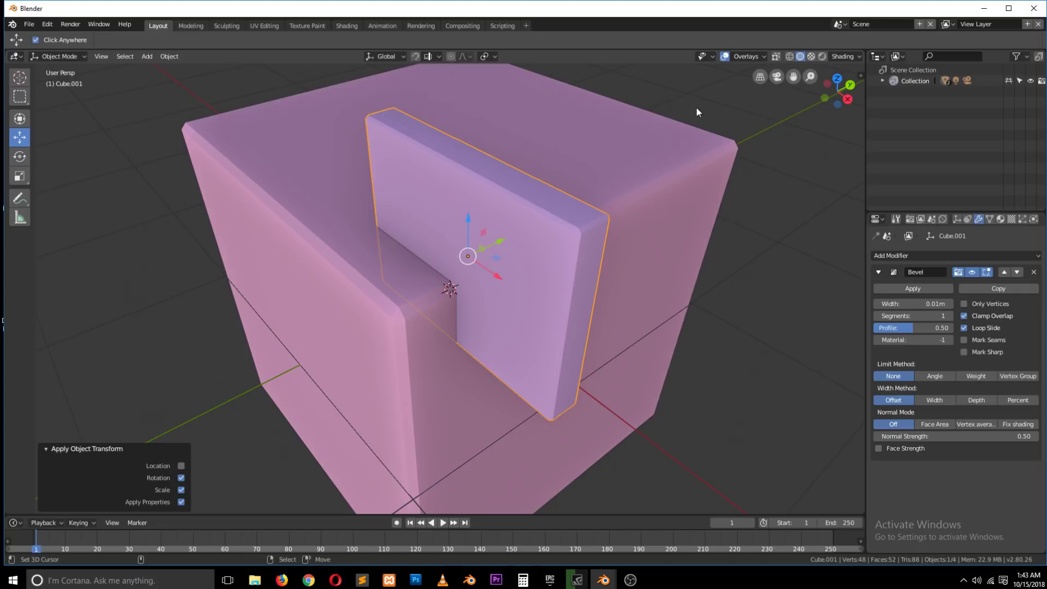
{"action": "key", "text": "n"}
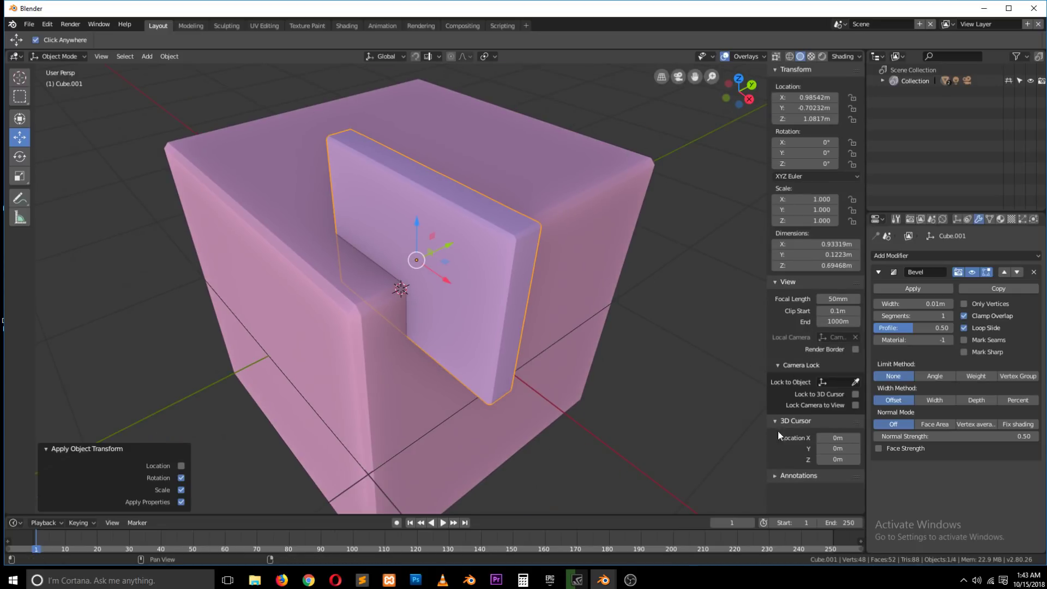
Hide the side panel and preview Look Dev and Rendered shading before returning to Solid.
{"action": "left_click", "coordinate": [777, 475]}
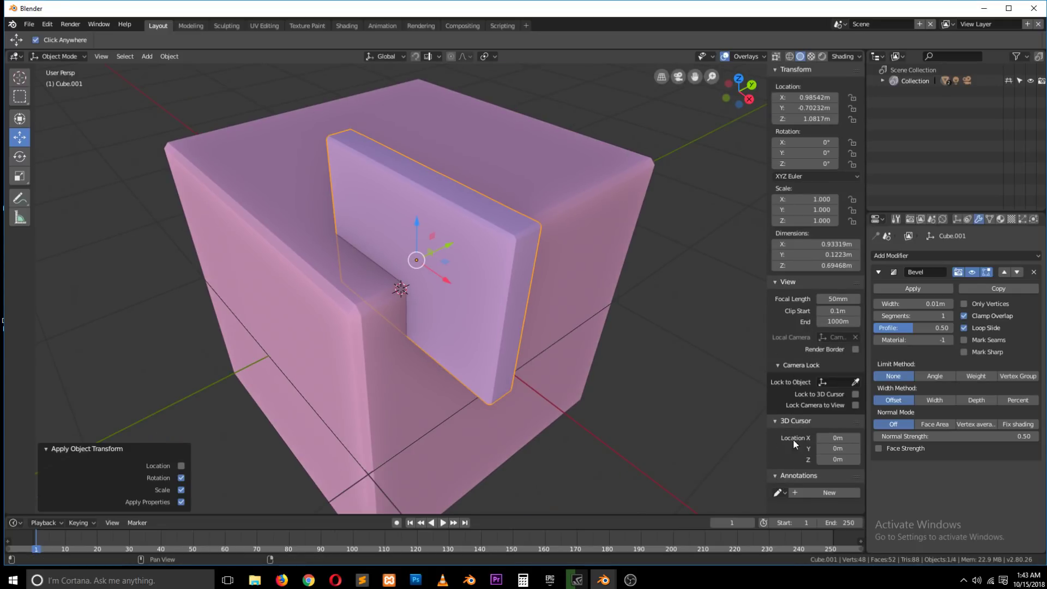
{"action": "left_click", "coordinate": [778, 282]}
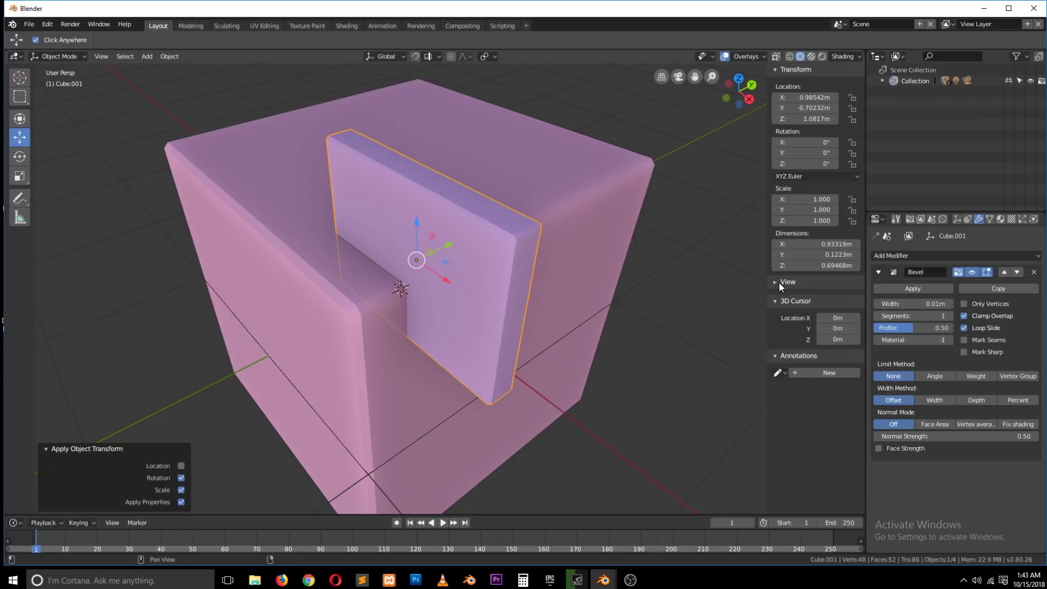
{"action": "key", "text": "n"}
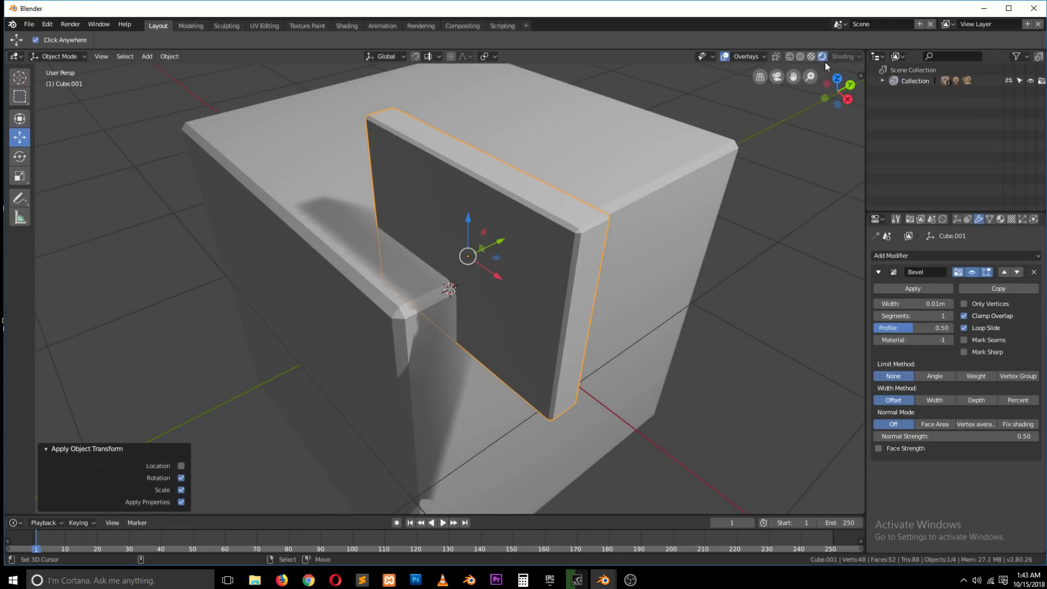
{"action": "left_click", "coordinate": [811, 56]}
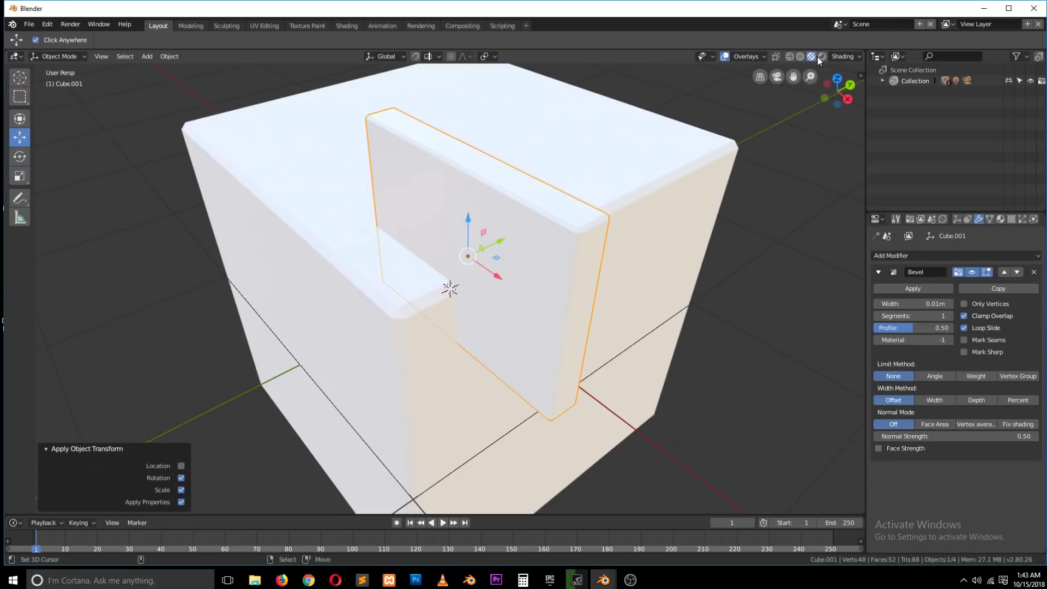
{"action": "left_click", "coordinate": [822, 56]}
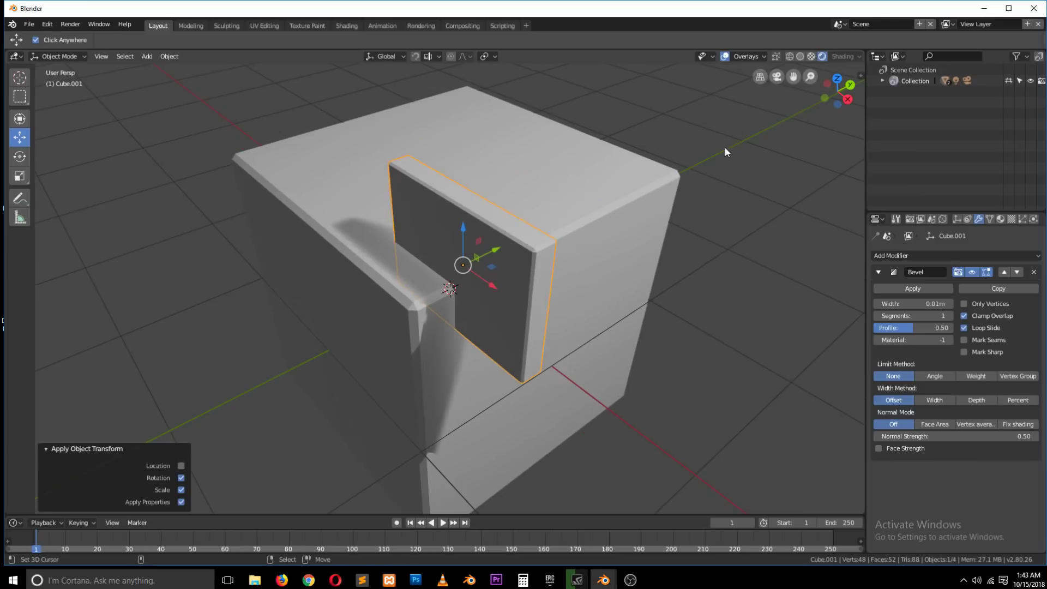
{"action": "left_click", "coordinate": [800, 56]}
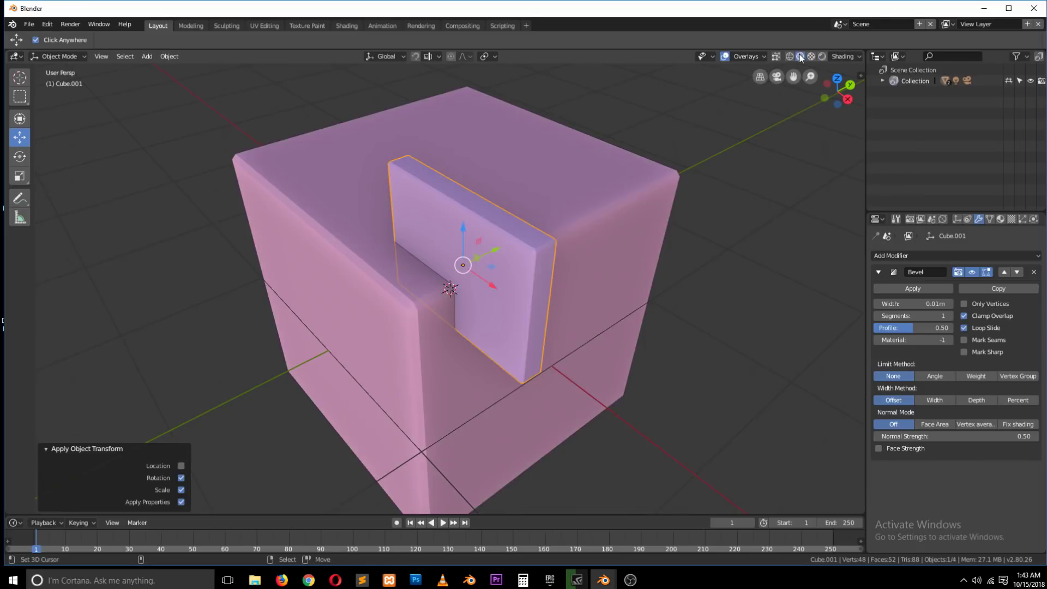
Turn on shadows in the solid viewport shading.
{"action": "left_click", "coordinate": [839, 56]}
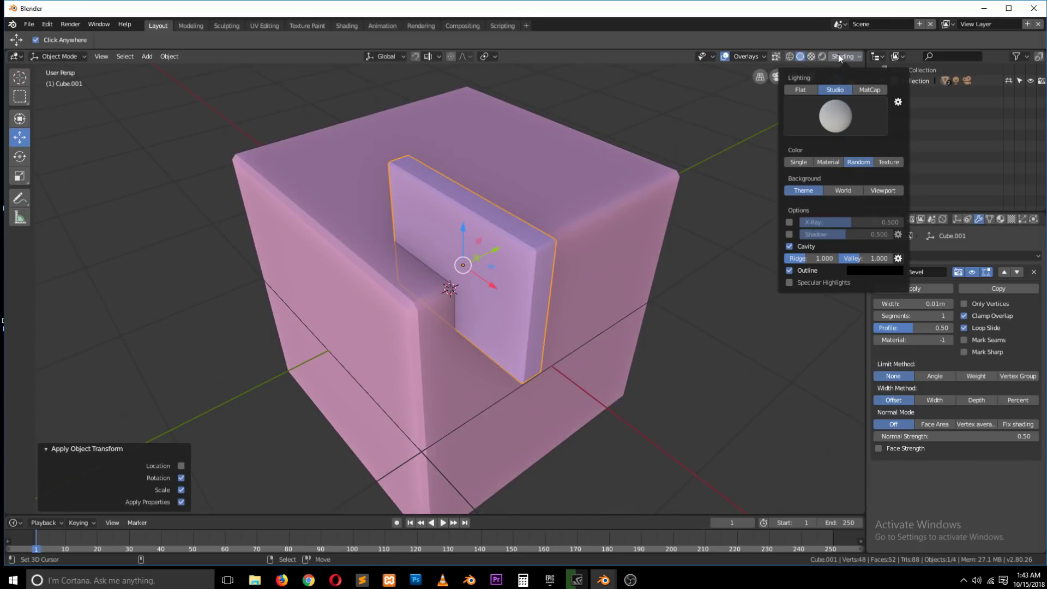
{"action": "left_click", "coordinate": [789, 234]}
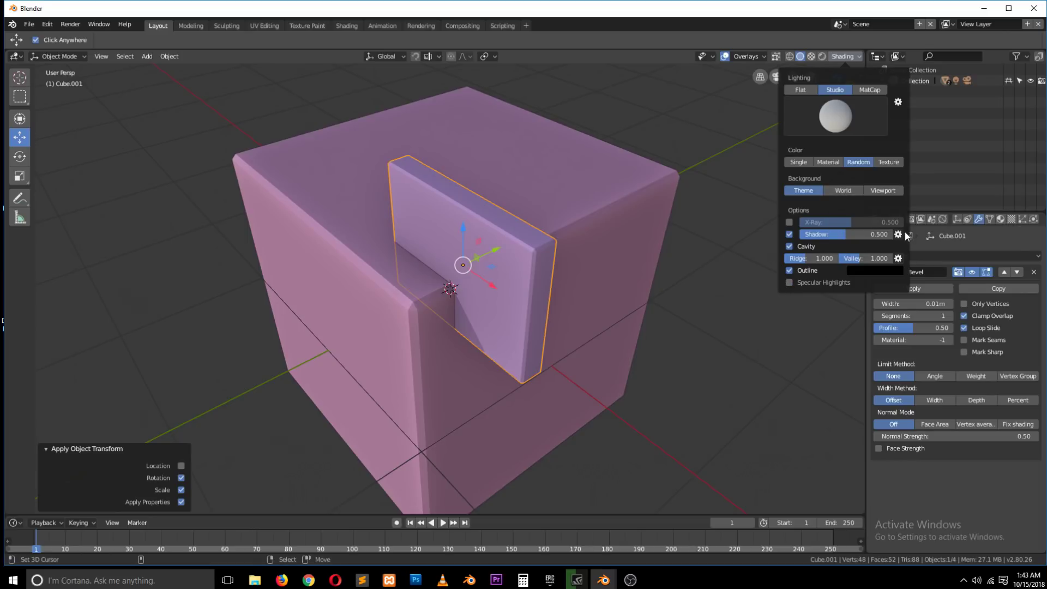
{"action": "left_click", "coordinate": [623, 247]}
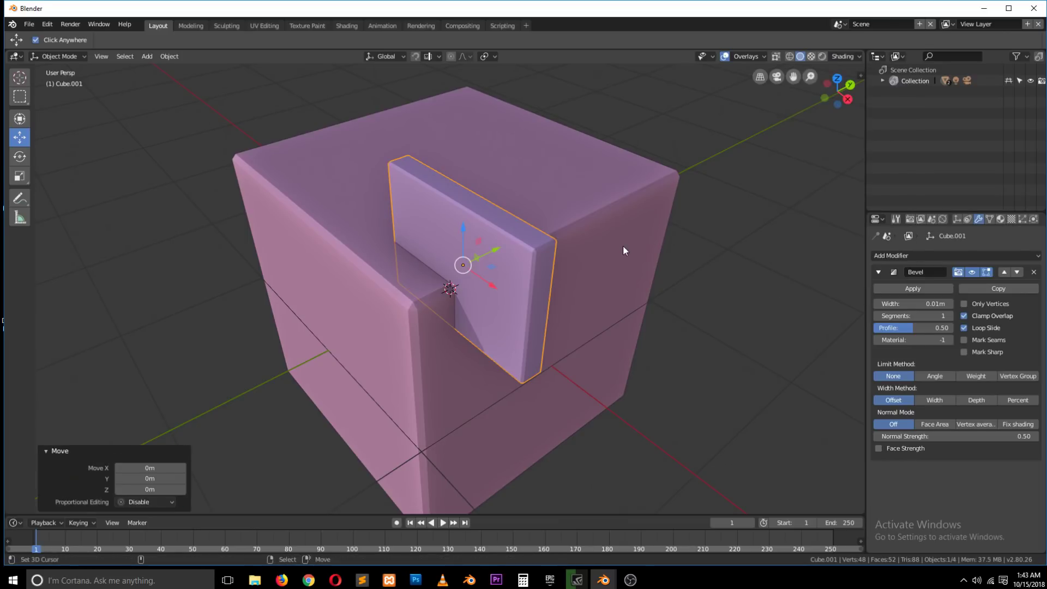
{"action": "middle_click_drag", "start_coordinate": [623, 247], "coordinate": [673, 265]}
Add a Boolean modifier to the cube that subtracts Cube.001 using Difference.
{"action": "left_click", "coordinate": [627, 240]}
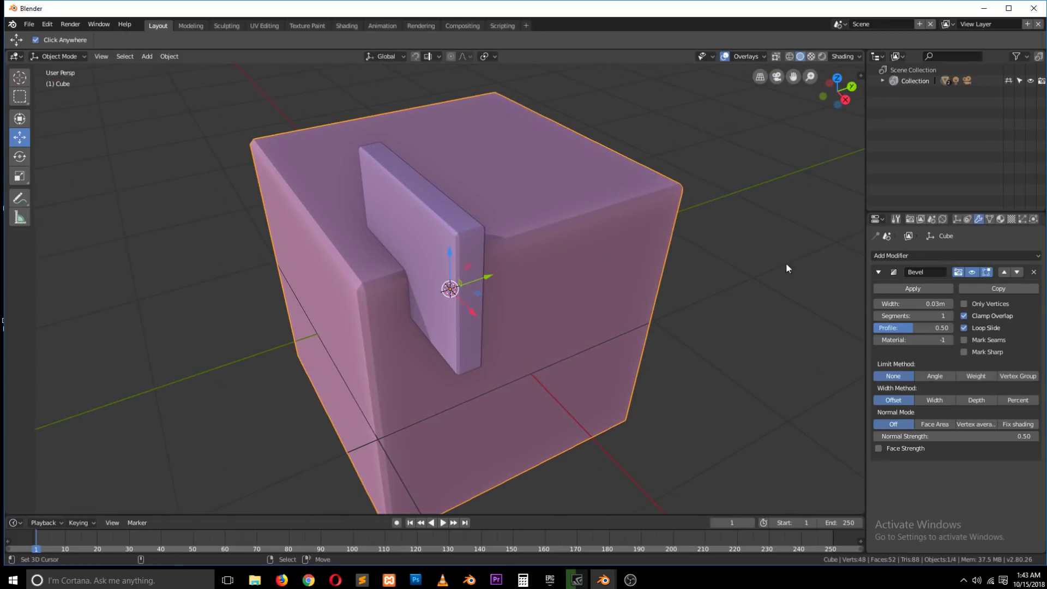
{"action": "left_click", "coordinate": [878, 274]}
{"action": "left_click", "coordinate": [912, 256]}
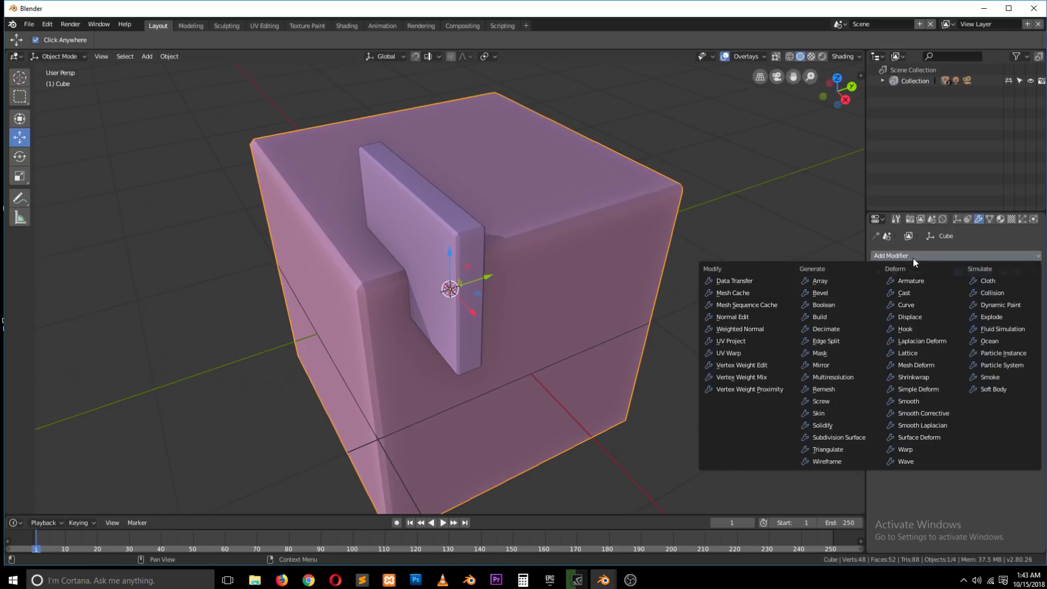
{"action": "left_click", "coordinate": [834, 305]}
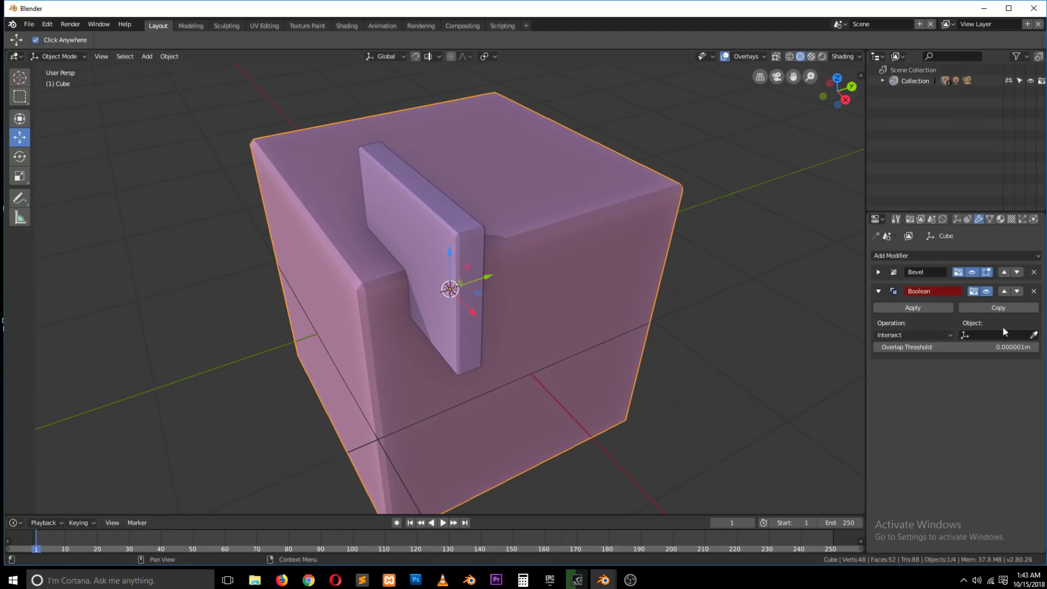
{"action": "left_click", "coordinate": [1033, 335]}
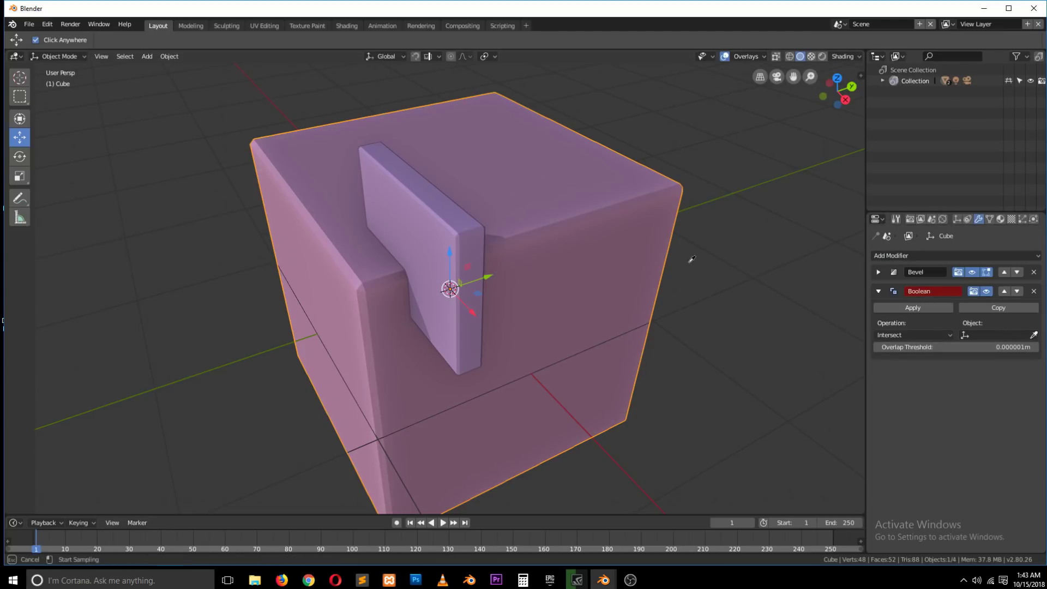
{"action": "left_click", "coordinate": [462, 241]}
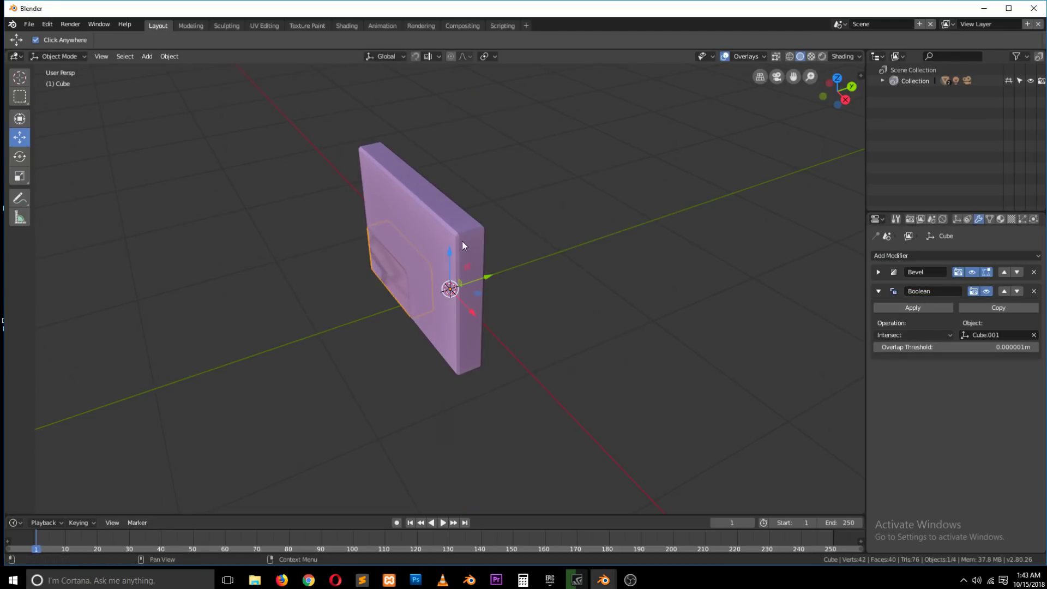
{"action": "left_click", "coordinate": [951, 334]}
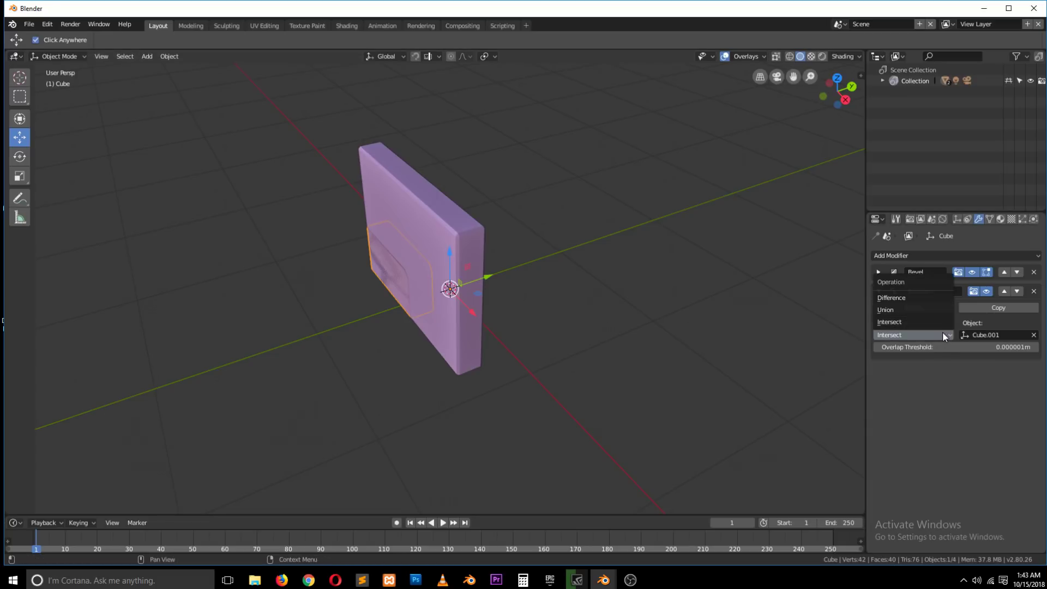
{"action": "left_click", "coordinate": [911, 296]}
Display the slab Cube.001 as Bounds and raise it 0.172 m along Z.
{"action": "left_click", "coordinate": [454, 225]}
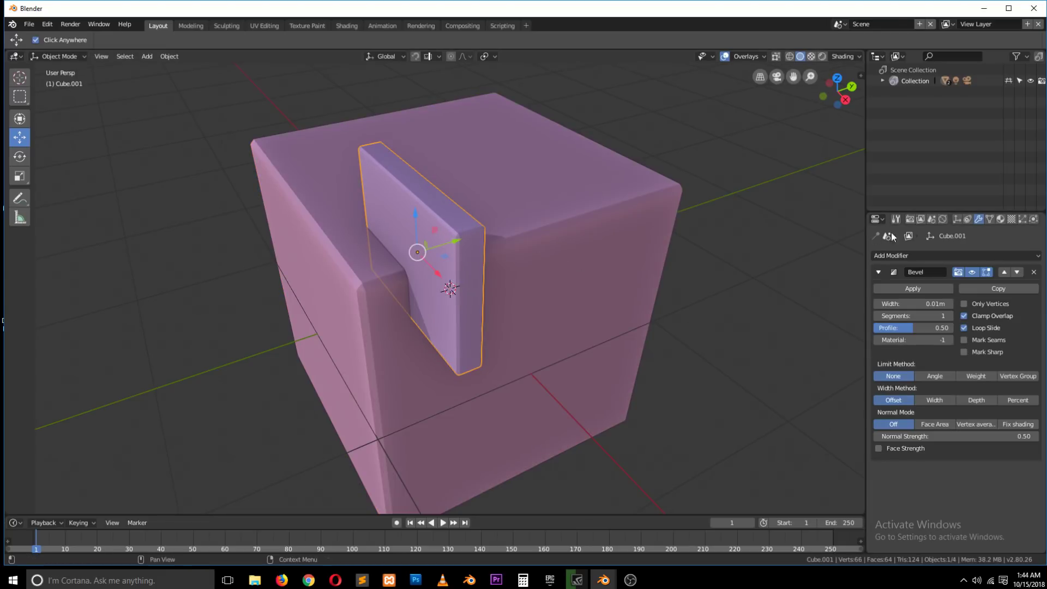
{"action": "left_click", "coordinate": [967, 219]}
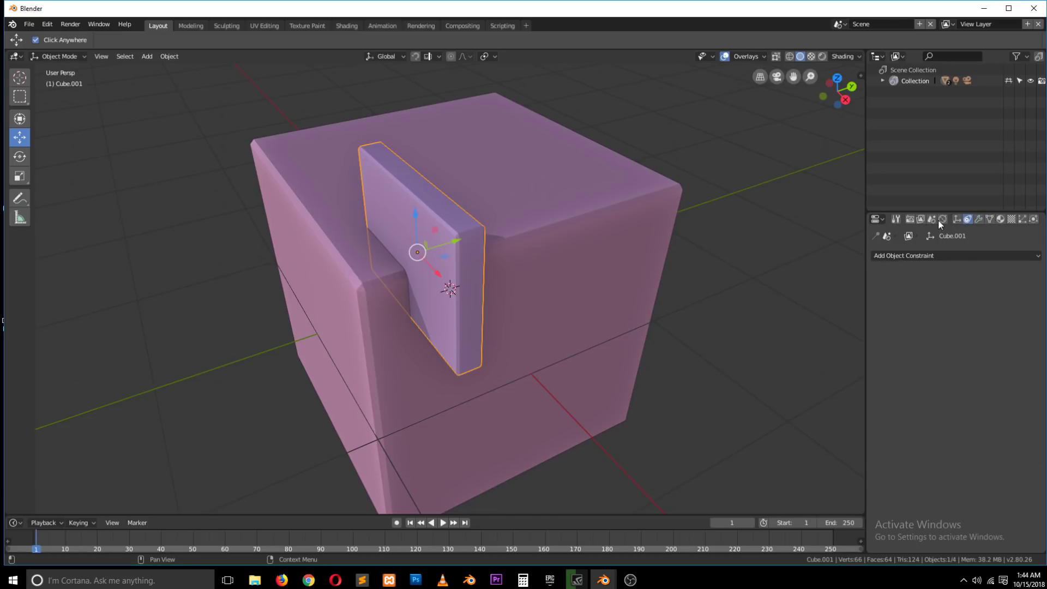
{"action": "left_click", "coordinate": [957, 218]}
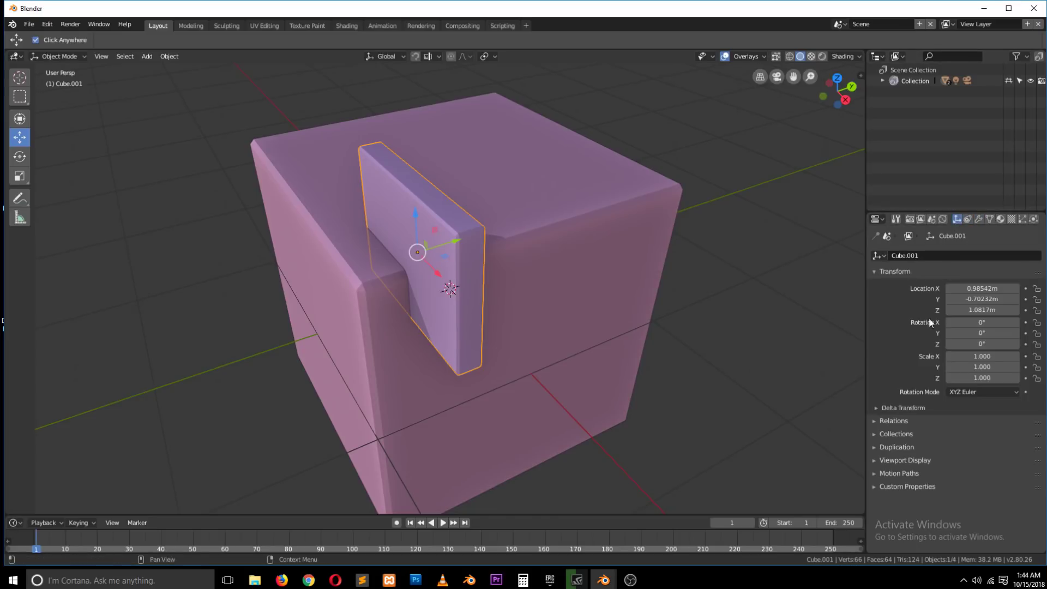
{"action": "left_click", "coordinate": [901, 461]}
{"action": "scroll", "coordinate": [902, 463], "scroll_direction": "down", "scroll_amount": 2}
{"action": "left_click", "coordinate": [980, 492]}
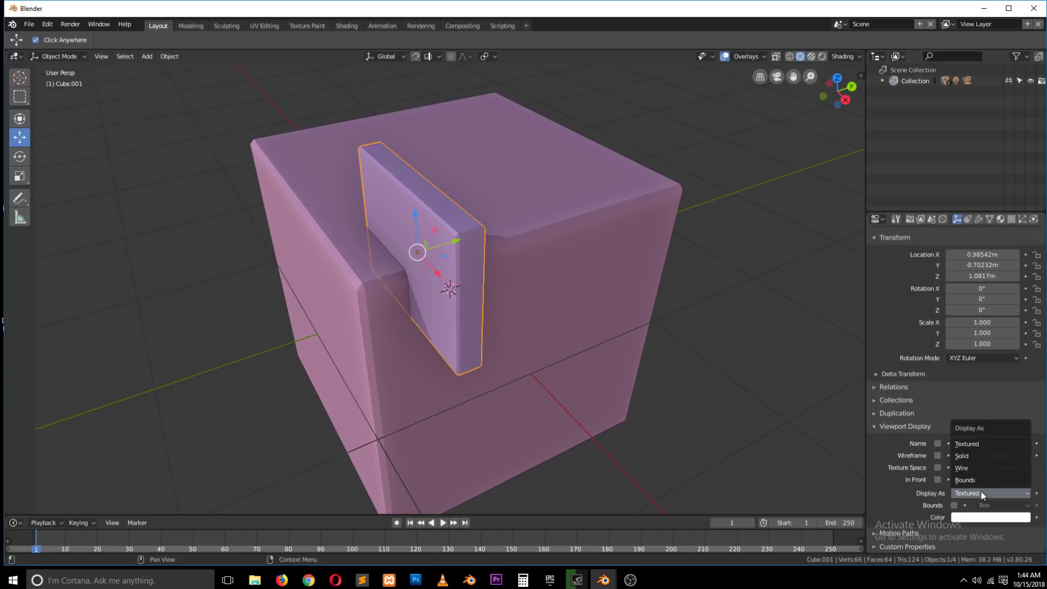
{"action": "left_click", "coordinate": [965, 480]}
{"action": "mouse_move", "coordinate": [692, 369]}
{"action": "middle_mouse_down"}
{"action": "mouse_move", "coordinate": [662, 348]}
{"action": "mouse_move", "coordinate": [692, 366]}
{"action": "mouse_move", "coordinate": [722, 353]}
{"action": "mouse_move", "coordinate": [711, 367]}
{"action": "middle_mouse_up"}
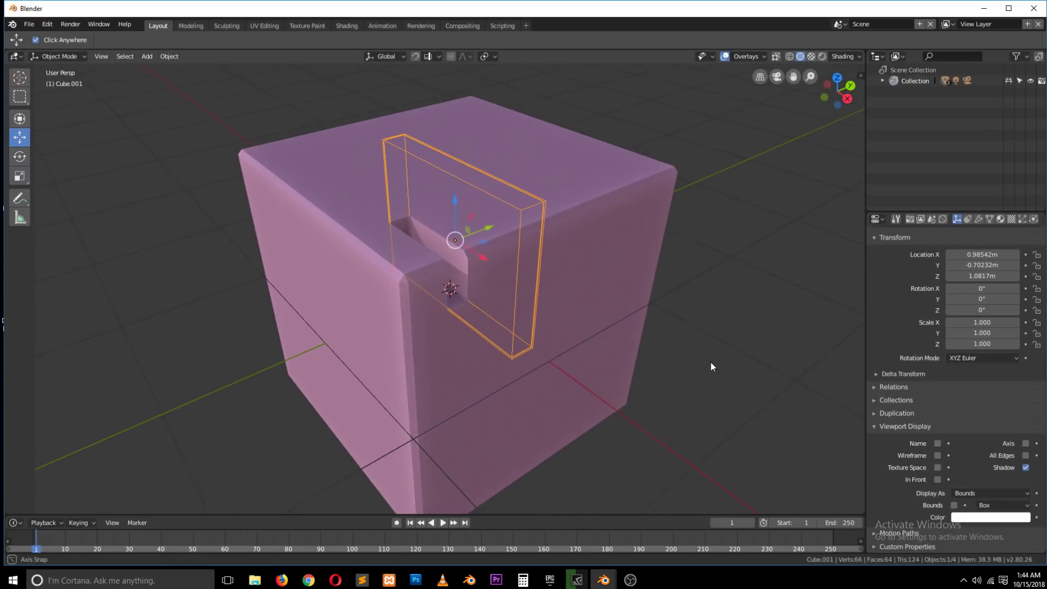
{"action": "scroll", "coordinate": [515, 243], "scroll_direction": "up", "scroll_amount": 2}
{"action": "left_click_drag", "start_coordinate": [457, 190], "coordinate": [490, 206]}
Bevel the slab's short bottom edge in Edit Mode, using X-ray to reach it.
{"action": "key", "text": "Tab"}
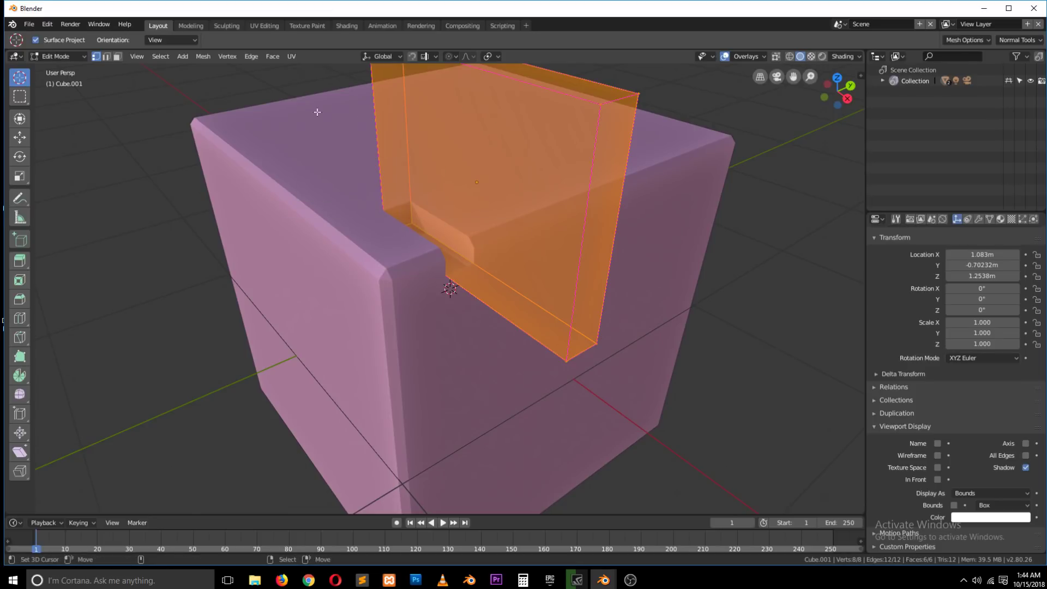
{"action": "key", "text": "2"}
{"action": "left_click", "coordinate": [413, 221]}
{"action": "left_click", "coordinate": [386, 190]}
{"action": "key", "text": "g"}
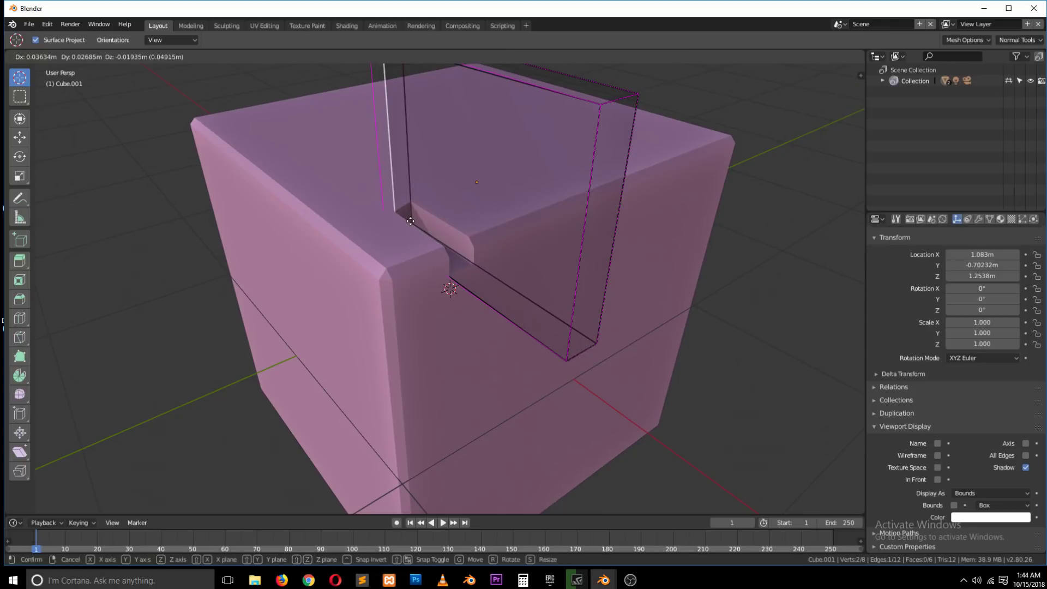
{"action": "key", "text": "Escape"}
{"action": "left_click", "coordinate": [412, 226]}
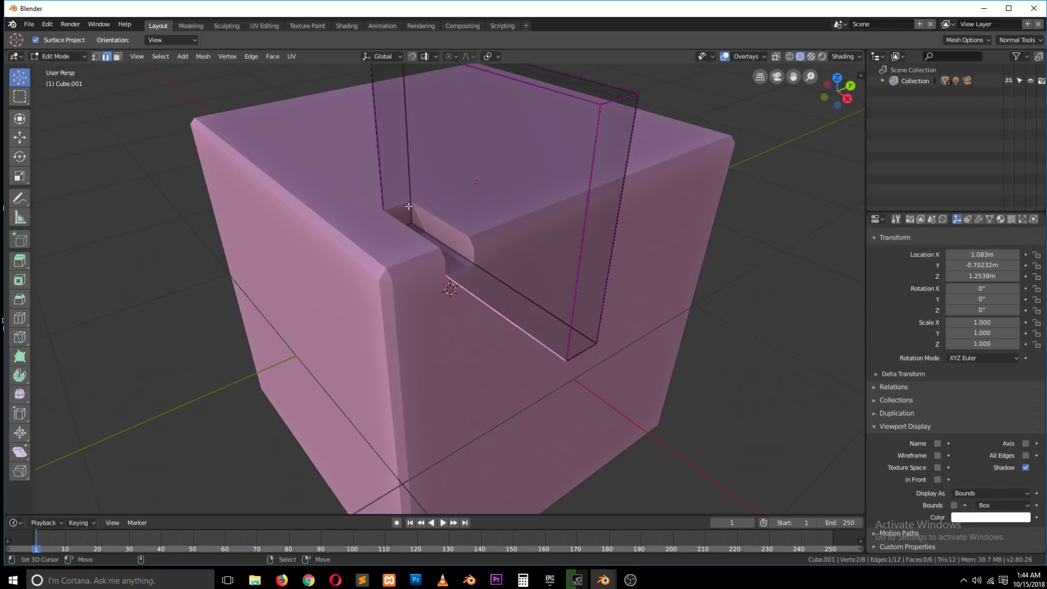
{"action": "key", "text": "z"}
{"action": "left_click", "coordinate": [777, 56]}
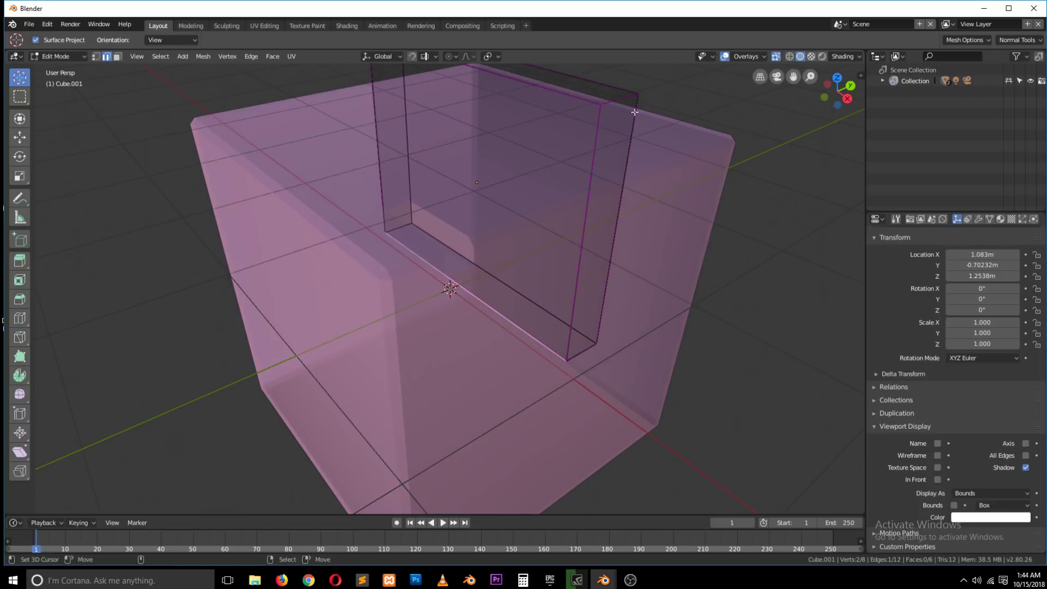
{"action": "left_click", "coordinate": [398, 229]}
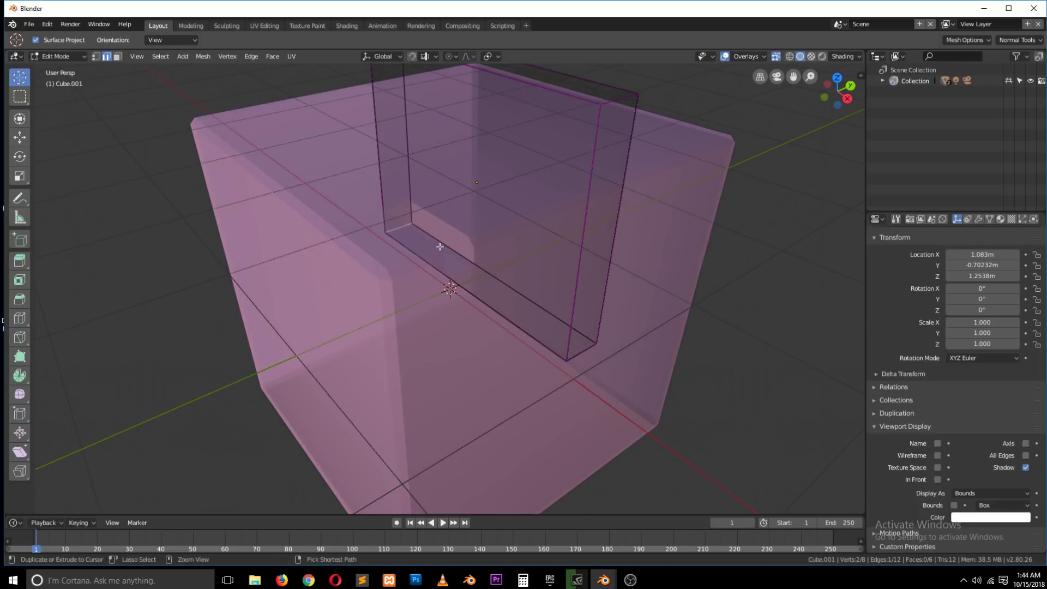
{"action": "key", "text": "ctrl+b"}
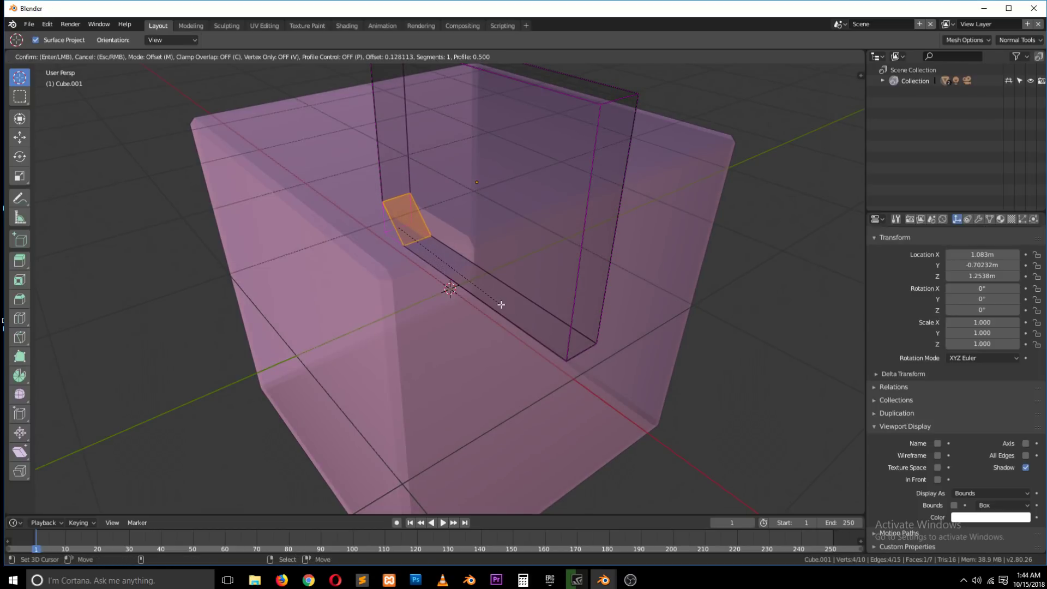
{"action": "left_click", "coordinate": [494, 304]}
Lower the slab 0.0569 m on Z, turn off X-ray, and shift it 0.195 m along X.
{"action": "key", "text": "Tab"}
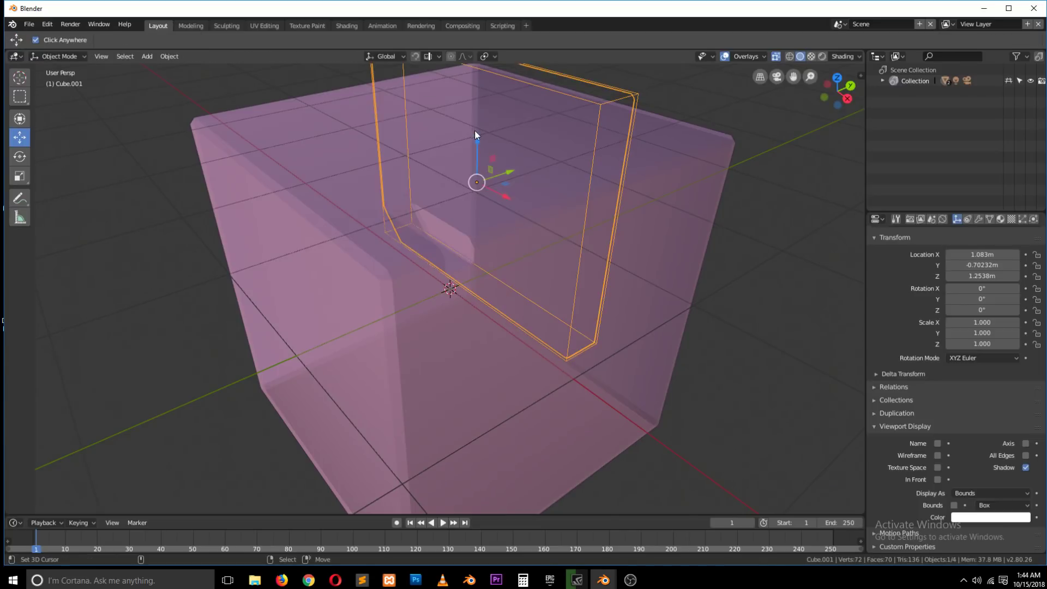
{"action": "left_click_drag", "start_coordinate": [474, 130], "coordinate": [476, 154]}
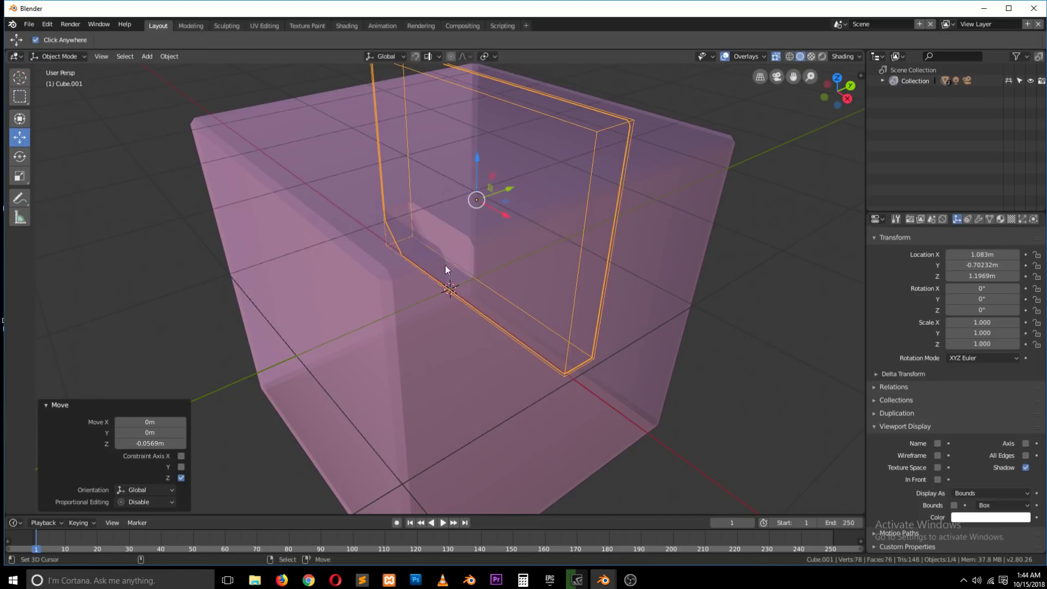
{"action": "mouse_move", "coordinate": [445, 265]}
{"action": "middle_mouse_down"}
{"action": "mouse_move", "coordinate": [424, 274]}
{"action": "mouse_move", "coordinate": [447, 252]}
{"action": "mouse_move", "coordinate": [434, 268]}
{"action": "middle_mouse_up"}
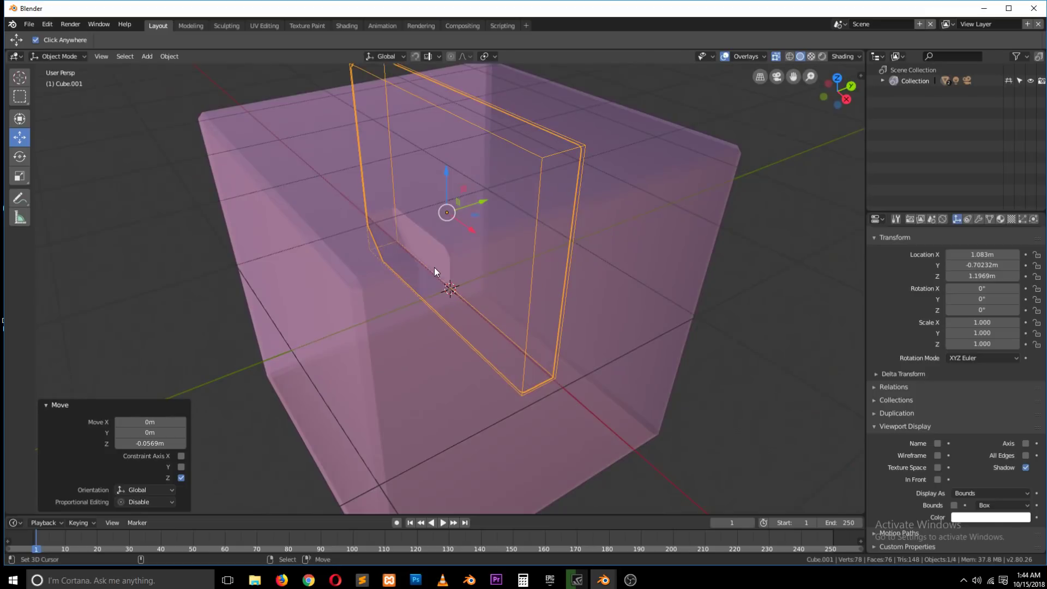
{"action": "left_click", "coordinate": [776, 59]}
{"action": "middle_click_drag", "start_coordinate": [523, 224], "coordinate": [609, 215]}
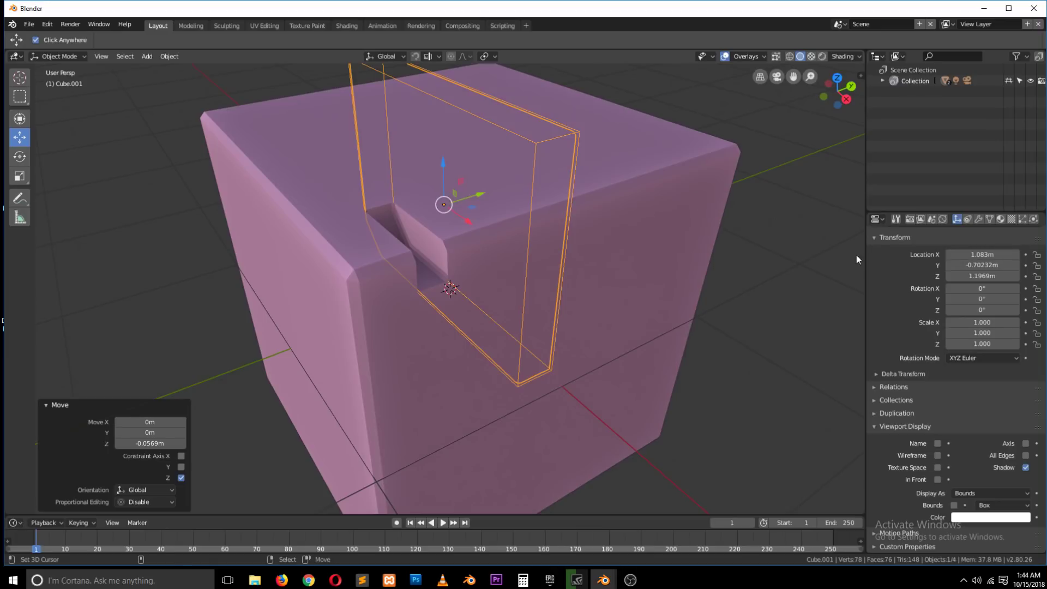
{"action": "left_click_drag", "start_coordinate": [479, 207], "coordinate": [486, 243]}
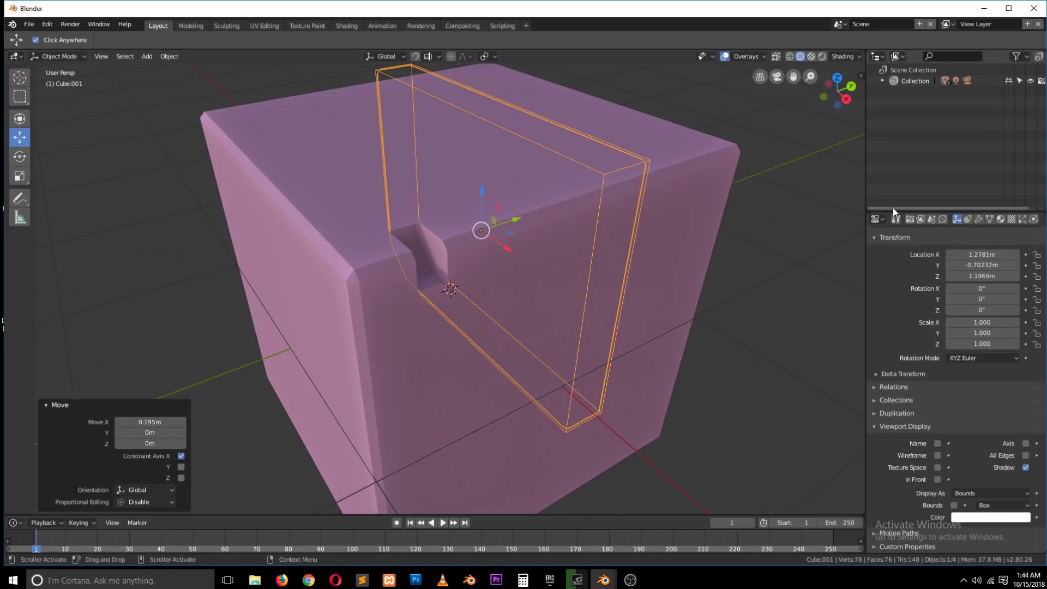
Move the cube's Boolean modifier above Bevel and increase the bevel width.
{"action": "left_click", "coordinate": [980, 219]}
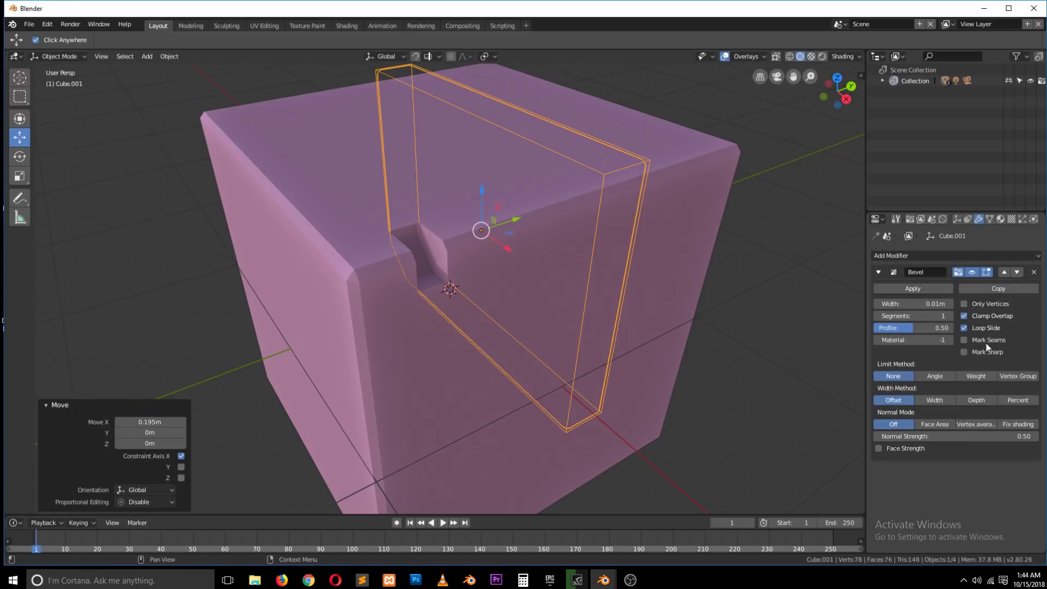
{"action": "left_click", "coordinate": [683, 223]}
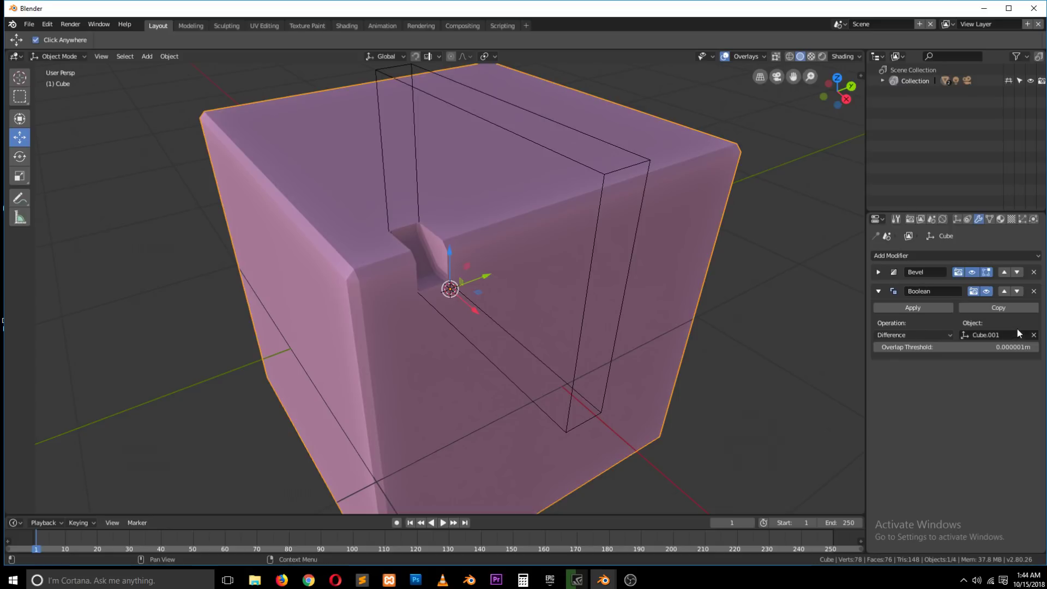
{"action": "left_click", "coordinate": [1002, 291]}
{"action": "middle_click_drag", "start_coordinate": [709, 256], "coordinate": [498, 239]}
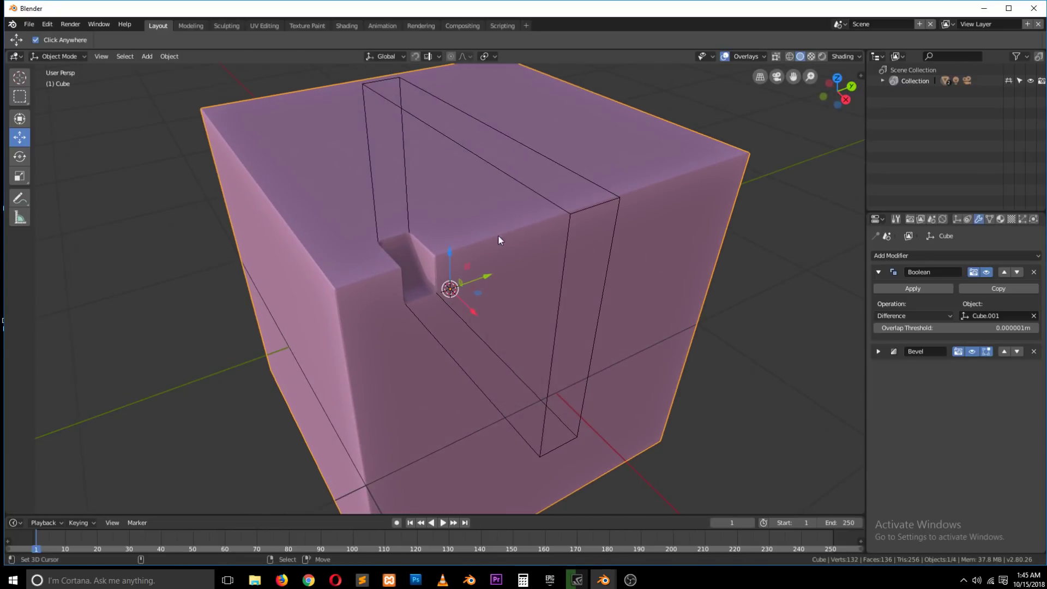
{"action": "left_click", "coordinate": [879, 351]}
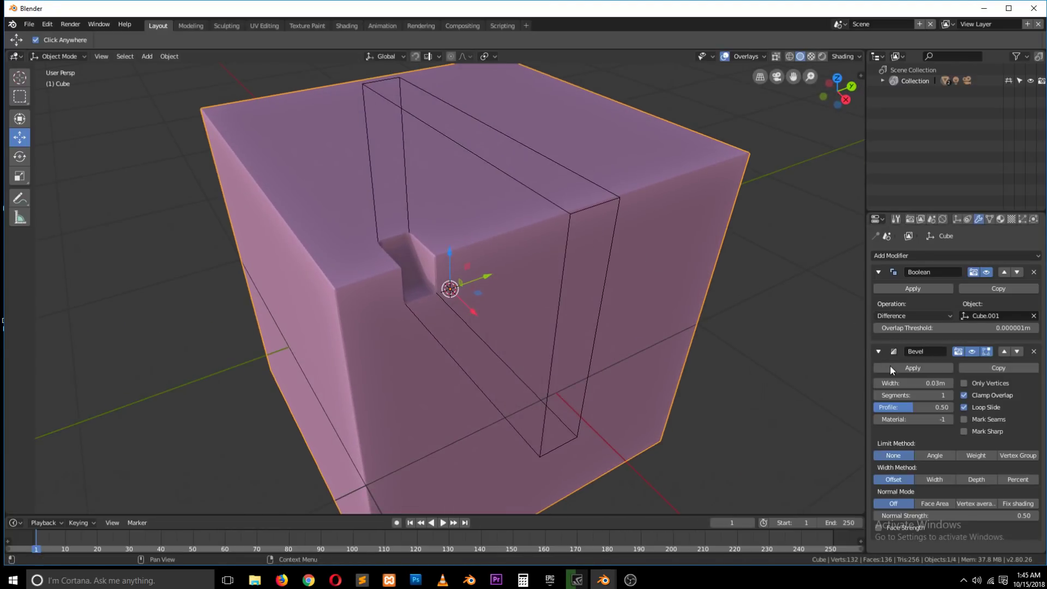
{"action": "left_click_drag", "start_coordinate": [913, 383], "coordinate": [943, 382]}
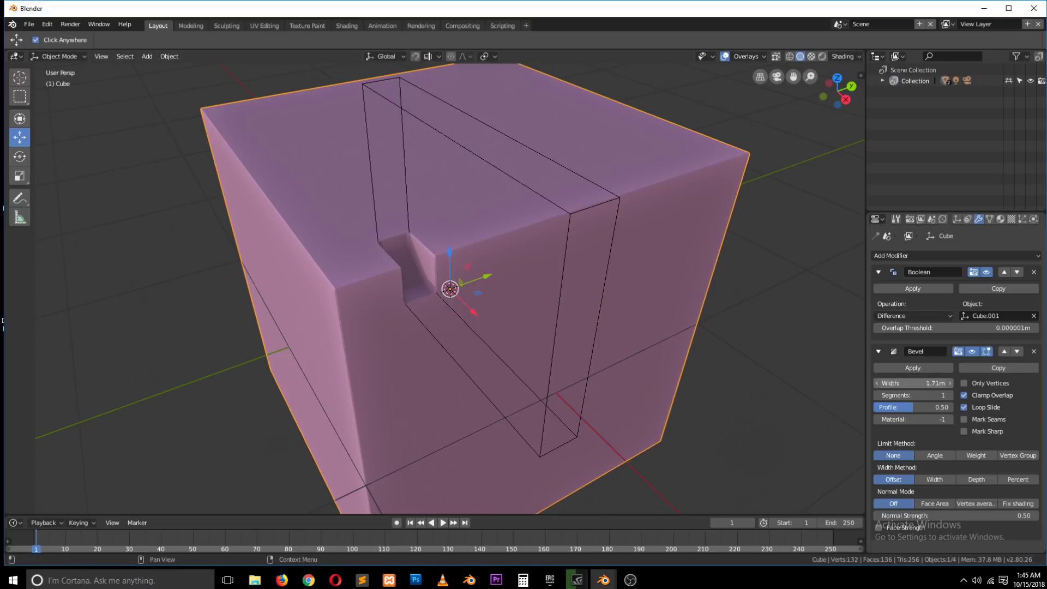
{"action": "left_click", "coordinate": [602, 201]}
Add an Array modifier to the cutter with a relative Y offset of 1.7.
{"action": "left_click", "coordinate": [879, 271]}
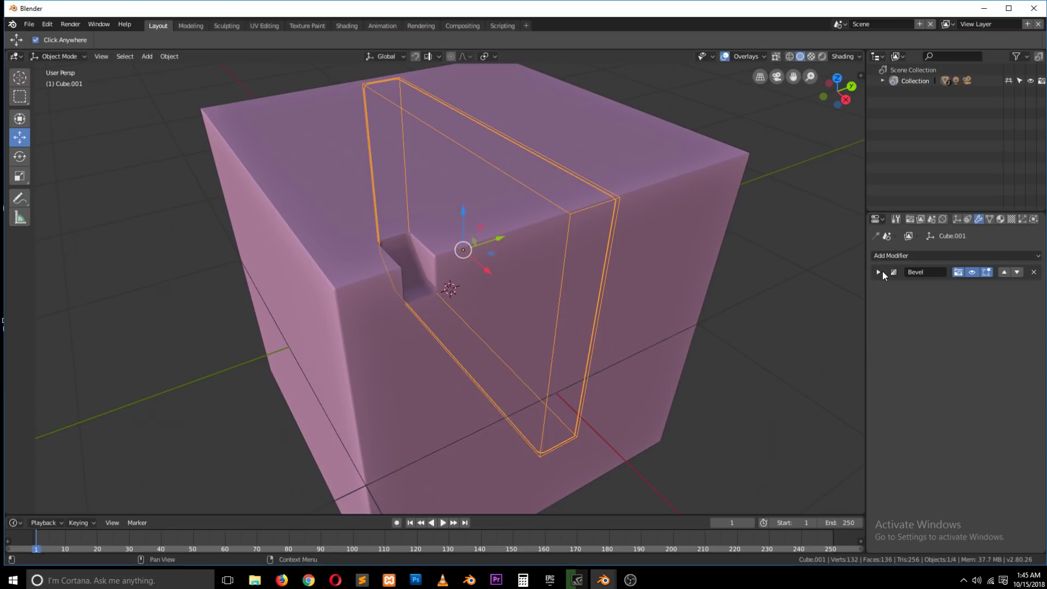
{"action": "left_click", "coordinate": [902, 255]}
{"action": "left_click", "coordinate": [829, 280]}
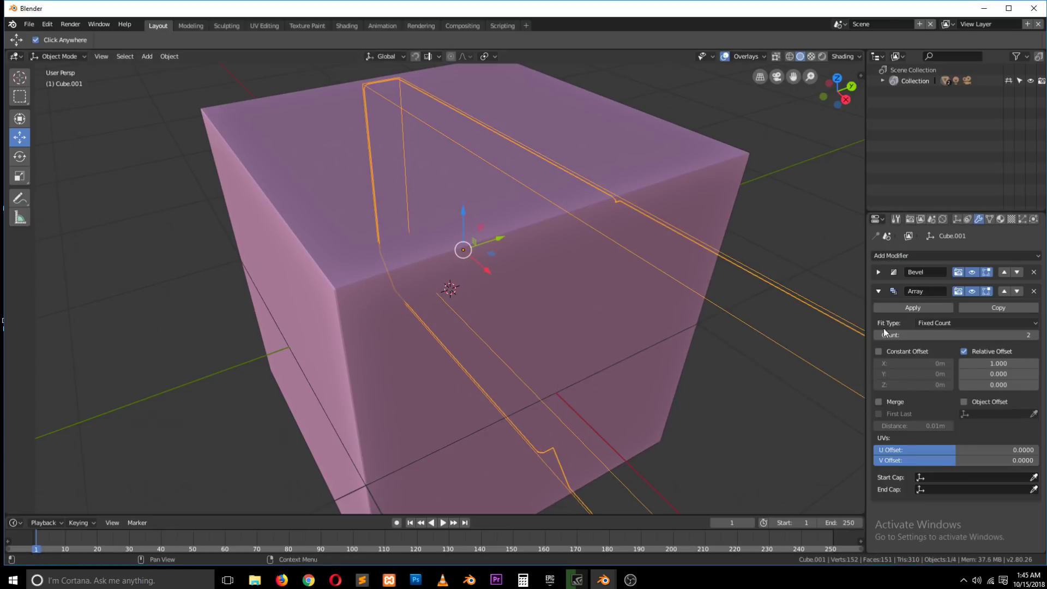
{"action": "key", "text": "Return"}
{"action": "left_click", "coordinate": [1005, 375]}
{"action": "type", "text": "1"}
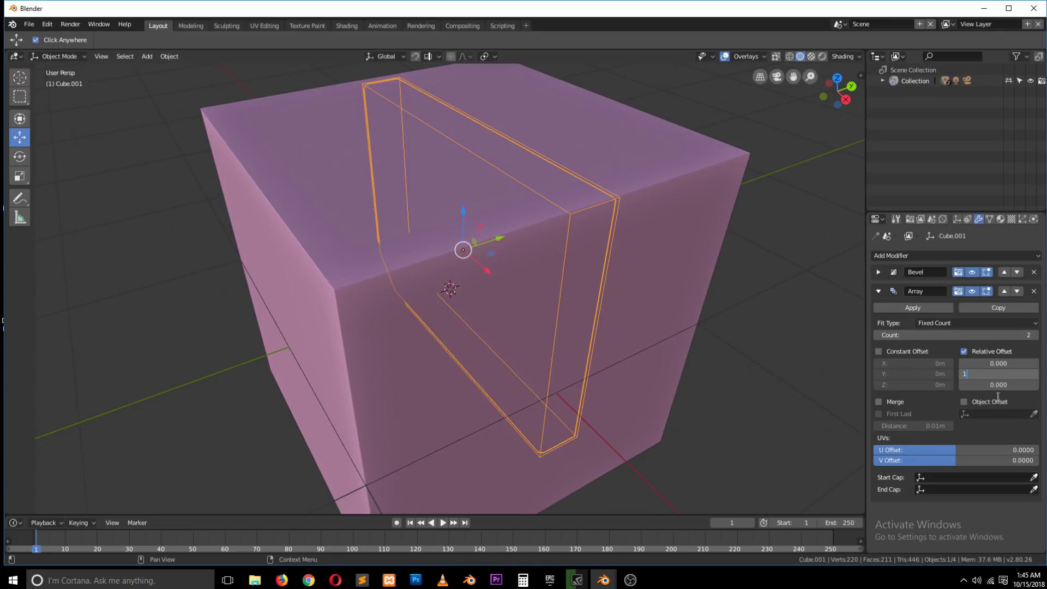
{"action": "key", "text": "Return"}
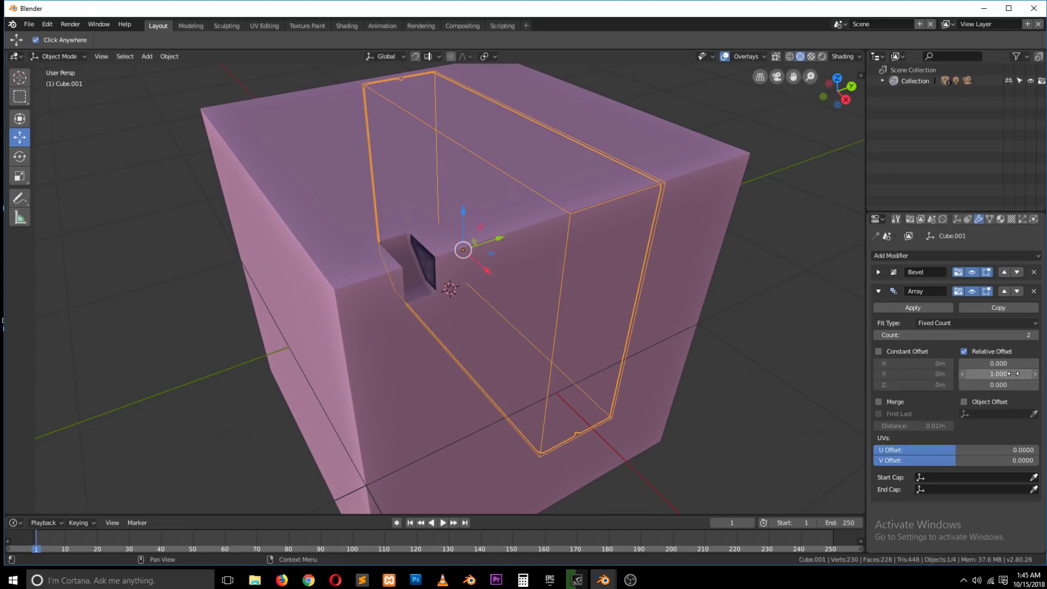
{"action": "left_click_drag", "start_coordinate": [1013, 374], "coordinate": [1031, 374]}
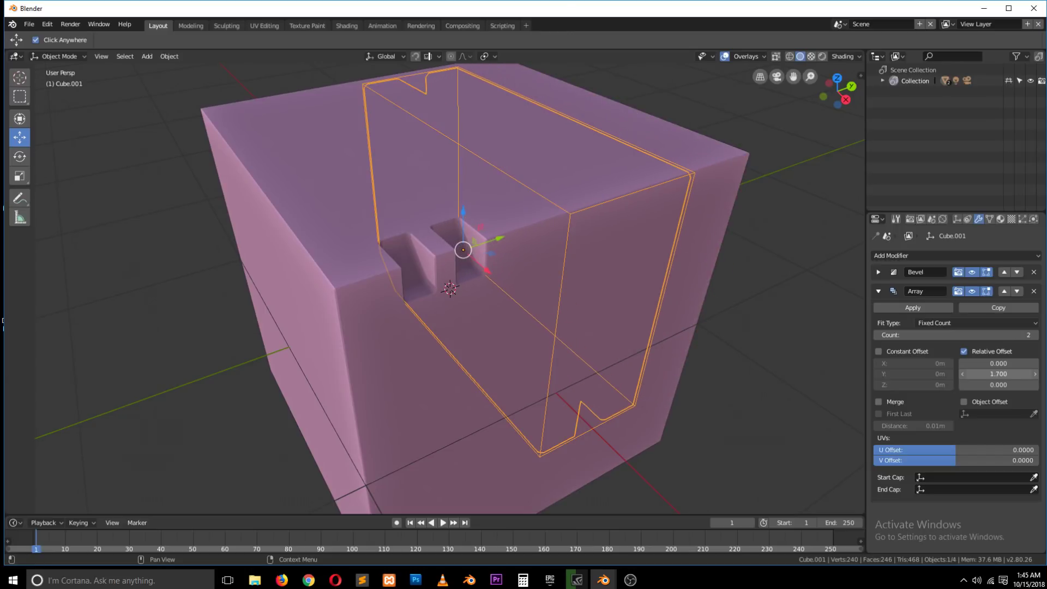
Raise the array count to 8 and nudge the cutter along Y to align the notches.
{"action": "left_click", "coordinate": [1035, 336]}
{"action": "left_click", "coordinate": [1035, 336]}
{"action": "left_click", "coordinate": [1035, 335]}
{"action": "left_click", "coordinate": [1036, 335]}
{"action": "left_click", "coordinate": [1036, 336]}
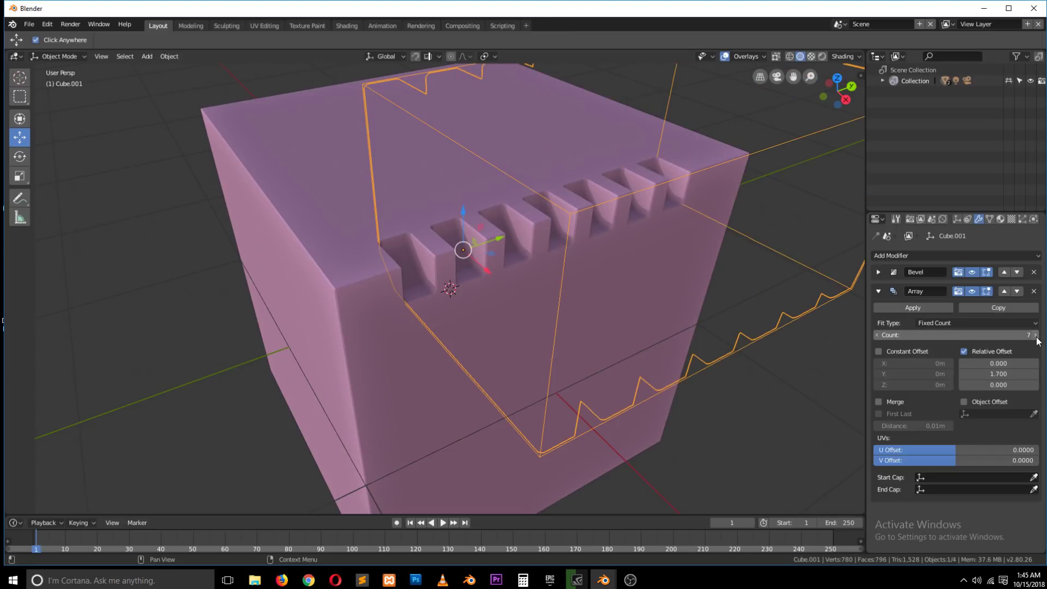
{"action": "left_click", "coordinate": [1035, 335]}
{"action": "scroll", "coordinate": [752, 329], "scroll_direction": "down", "scroll_amount": 4}
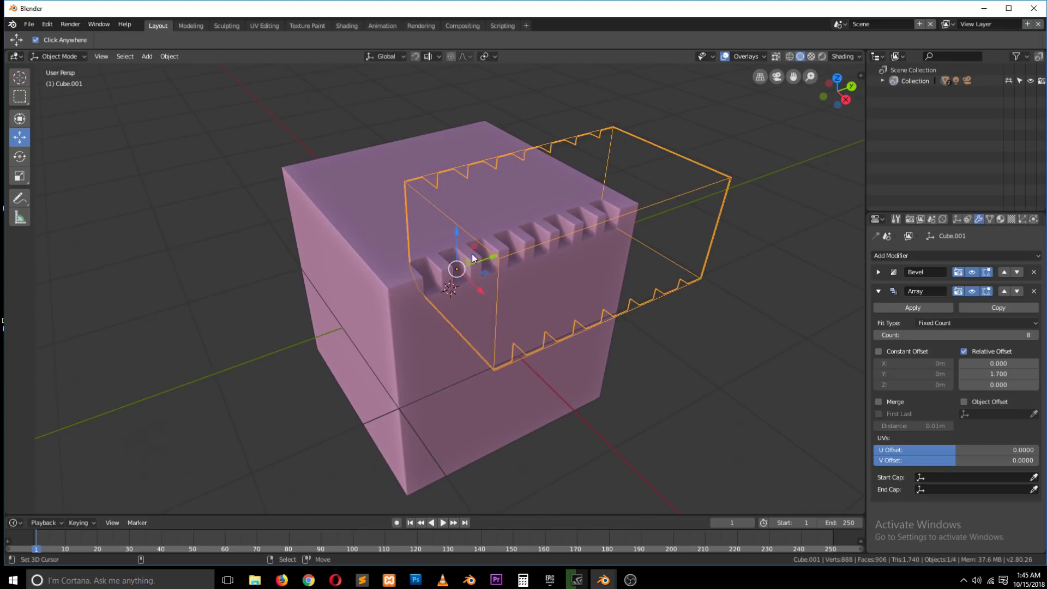
{"action": "left_click_drag", "start_coordinate": [482, 264], "coordinate": [473, 268]}
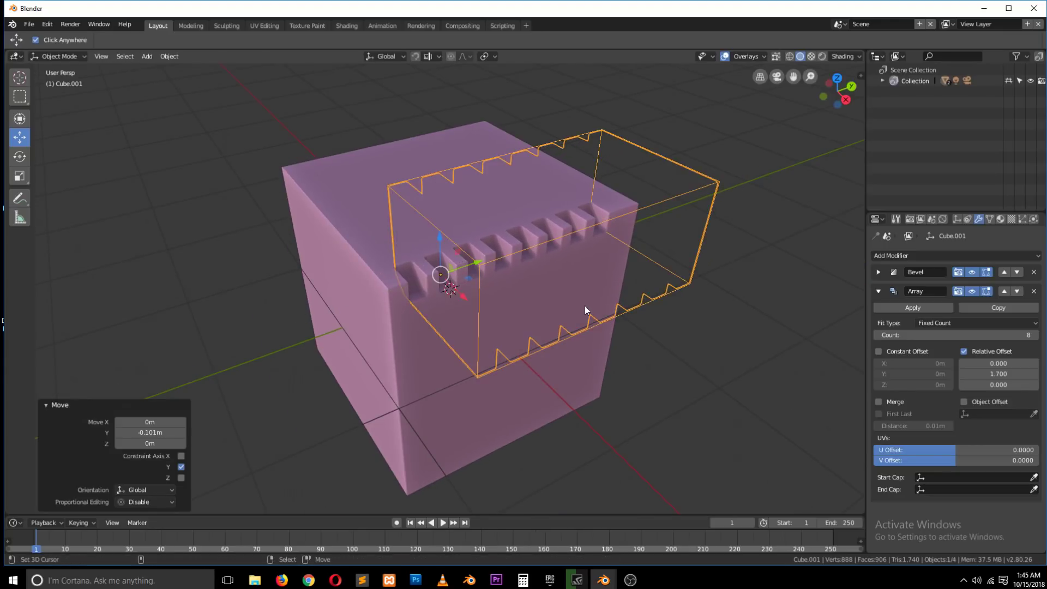
{"action": "middle_click_drag", "start_coordinate": [585, 305], "coordinate": [412, 271]}
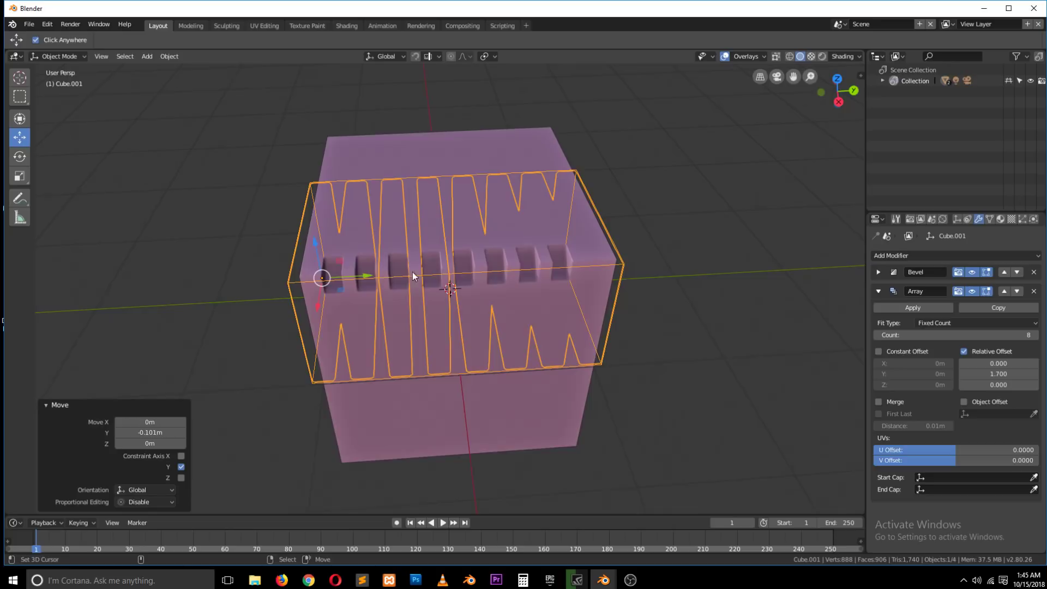
{"action": "left_click_drag", "start_coordinate": [362, 279], "coordinate": [423, 292]}
{"action": "middle_click_drag", "start_coordinate": [423, 292], "coordinate": [531, 263]}
{"action": "scroll", "coordinate": [536, 263], "scroll_direction": "up", "scroll_amount": 3}
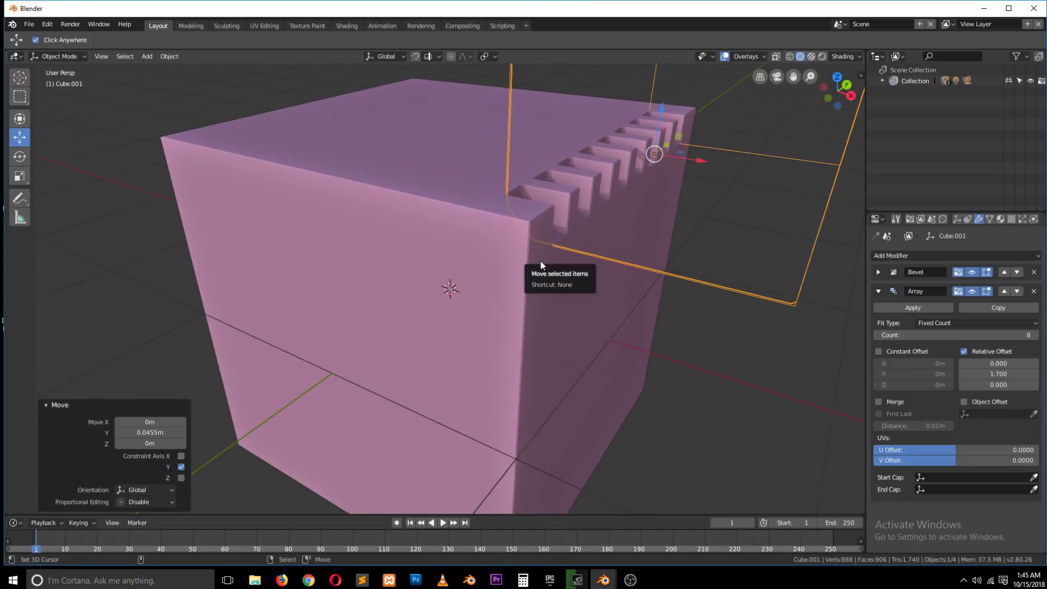
Switch to an orthographic front view of the cube.
{"action": "key", "text": "KP_1"}
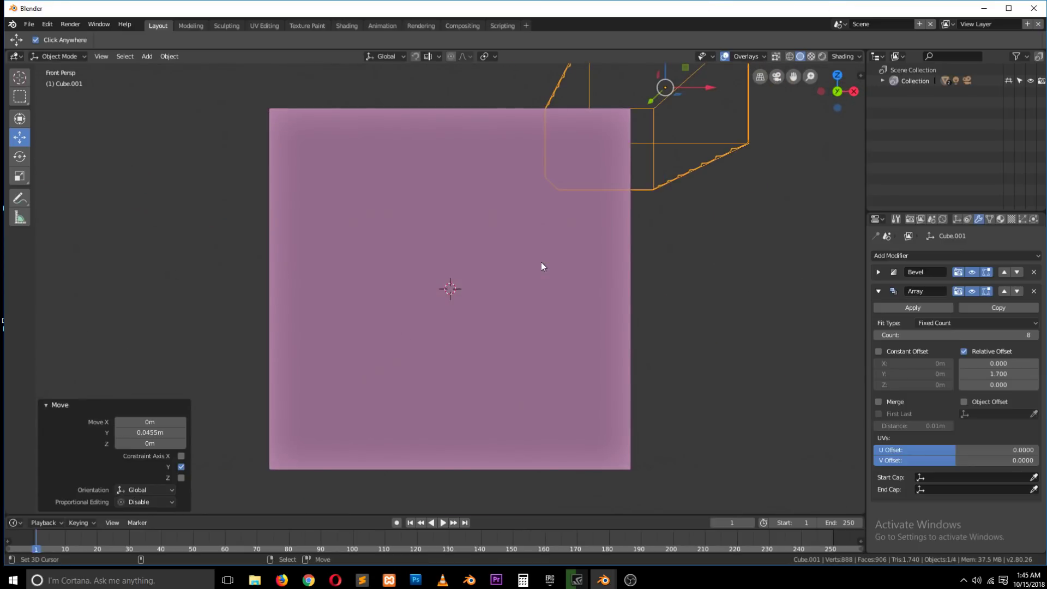
{"action": "key", "text": "KP_5"}
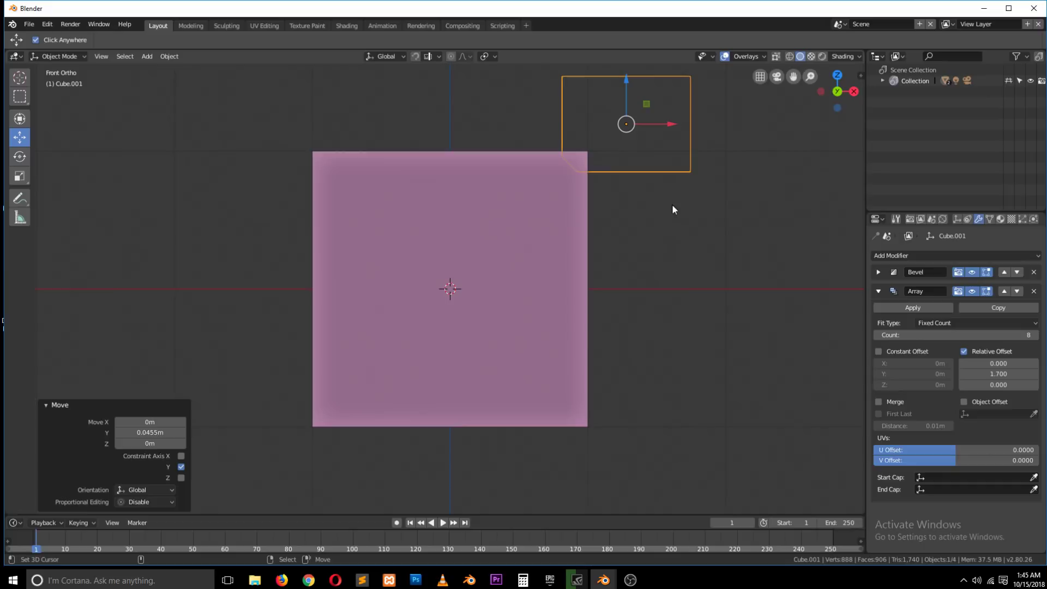
{"action": "left_click", "coordinate": [630, 202]}
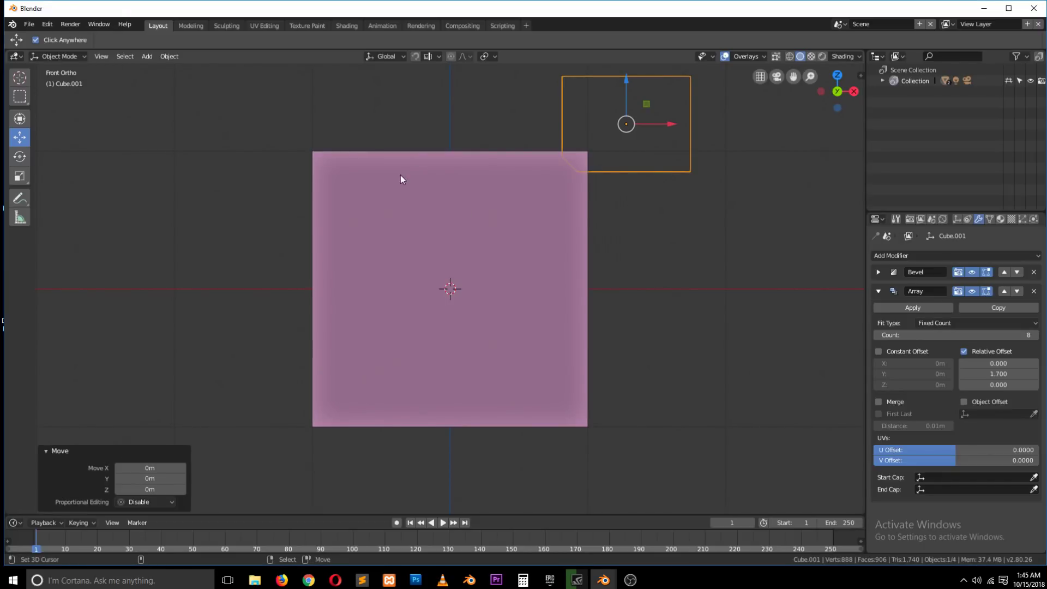
{"action": "key", "text": "shift+a"}
Add a cube, shrink it to 0.267, move it up-right, and rotate it -45°.
{"action": "mouse_move", "coordinate": [317, 184]}
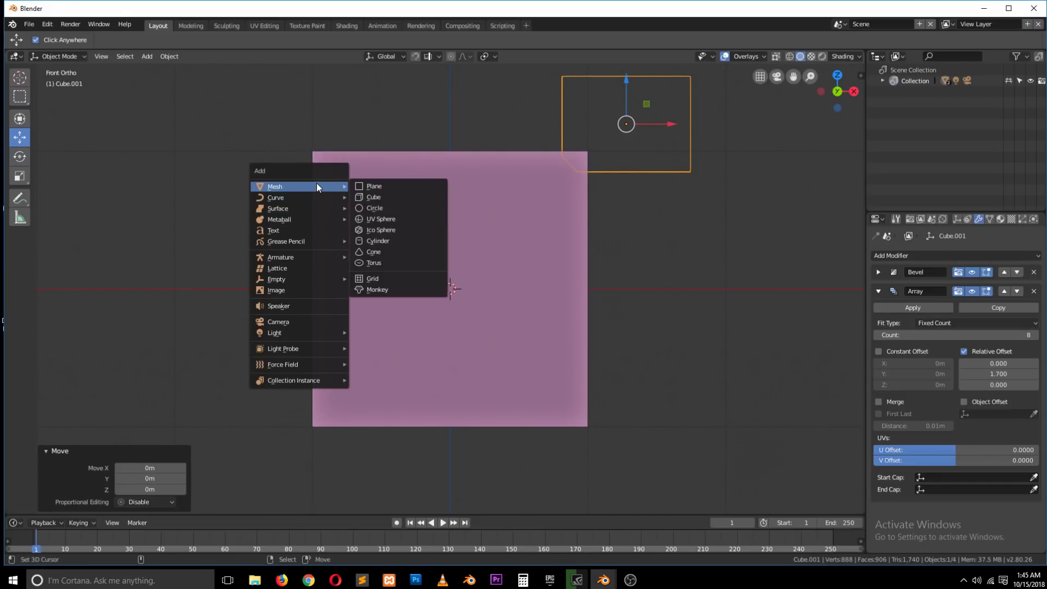
{"action": "left_click", "coordinate": [388, 196]}
{"action": "key", "text": "s"}
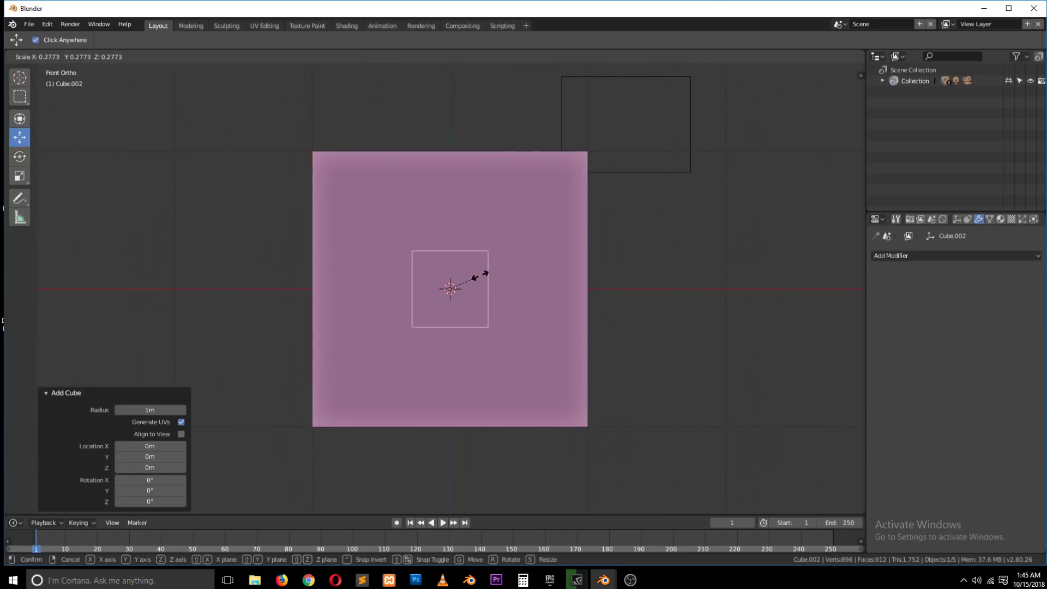
{"action": "left_click", "coordinate": [487, 280]}
{"action": "key", "text": "g"}
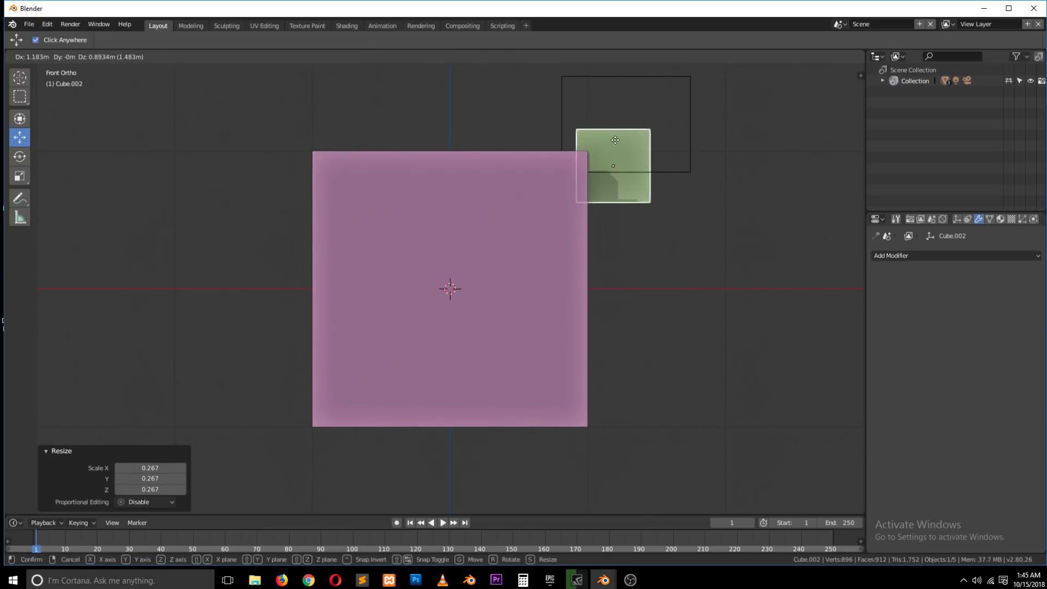
{"action": "left_click", "coordinate": [673, 182]}
{"action": "key", "text": "r"}
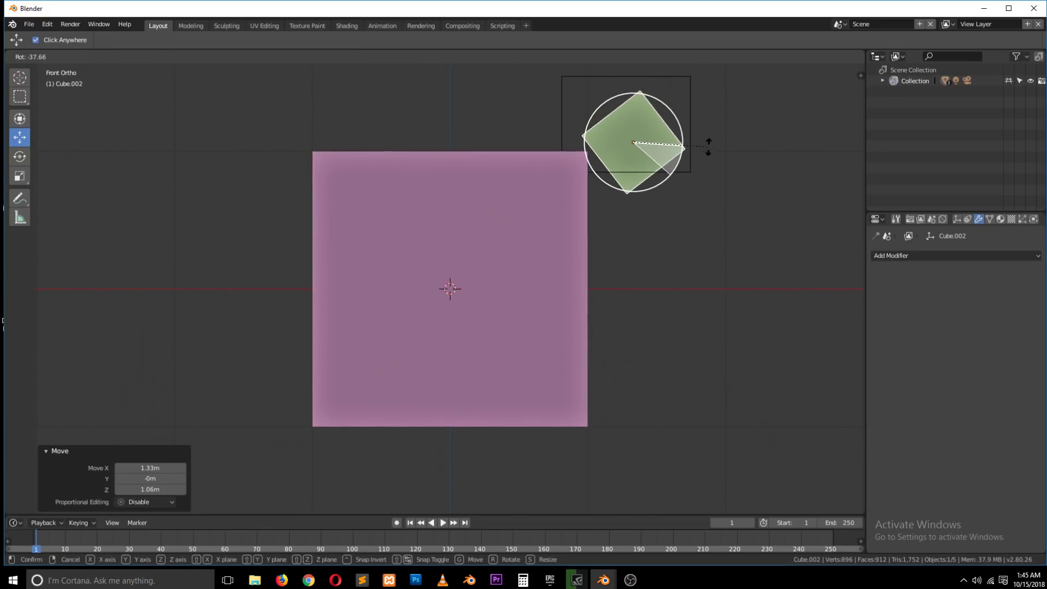
{"action": "left_click", "coordinate": [693, 160]}
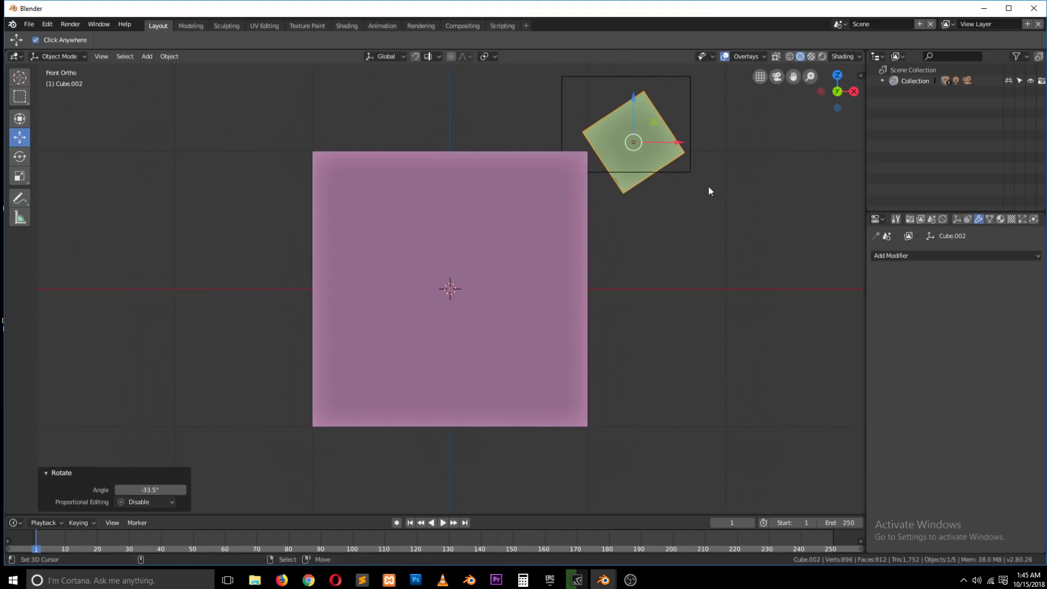
{"action": "key", "text": "ctrl+z"}
{"action": "type", "text": "r-45"}
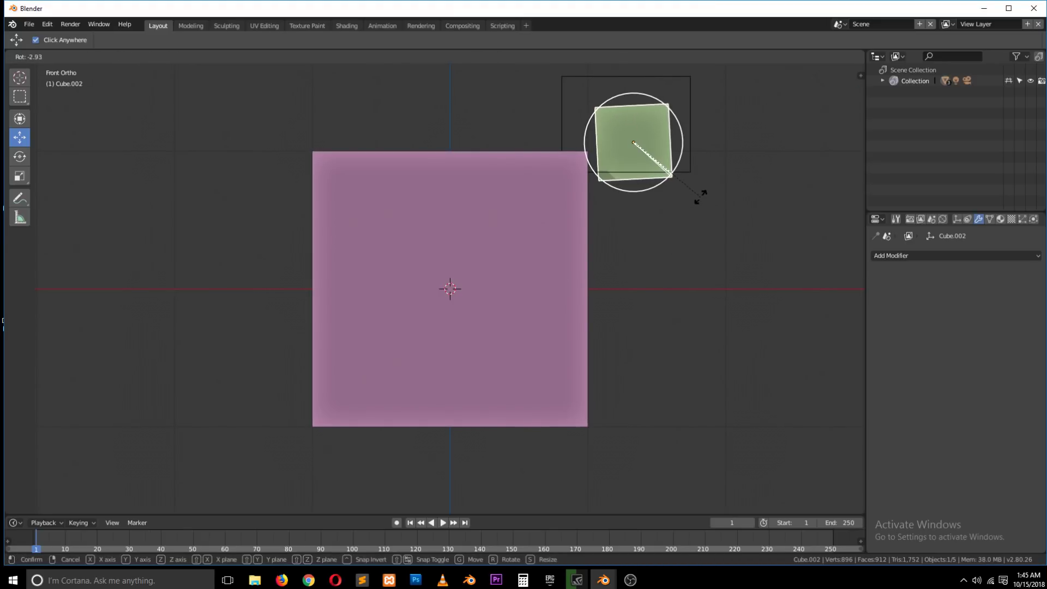
{"action": "key", "text": "Return"}
Place the diamond on the cube's top corner and stretch it along Y into a long bar.
{"action": "key", "text": "g"}
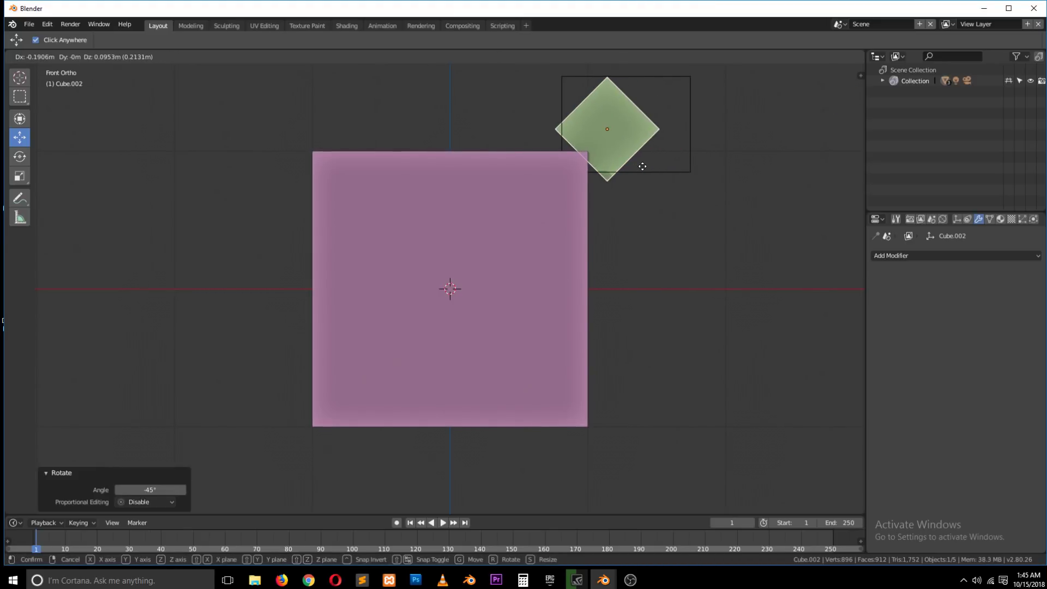
{"action": "left_click", "coordinate": [642, 164]}
{"action": "middle_click_drag", "start_coordinate": [642, 163], "coordinate": [585, 218]}
{"action": "left_click_drag", "start_coordinate": [604, 185], "coordinate": [510, 272]}
{"action": "key", "text": "s"}
{"action": "key", "text": "y"}
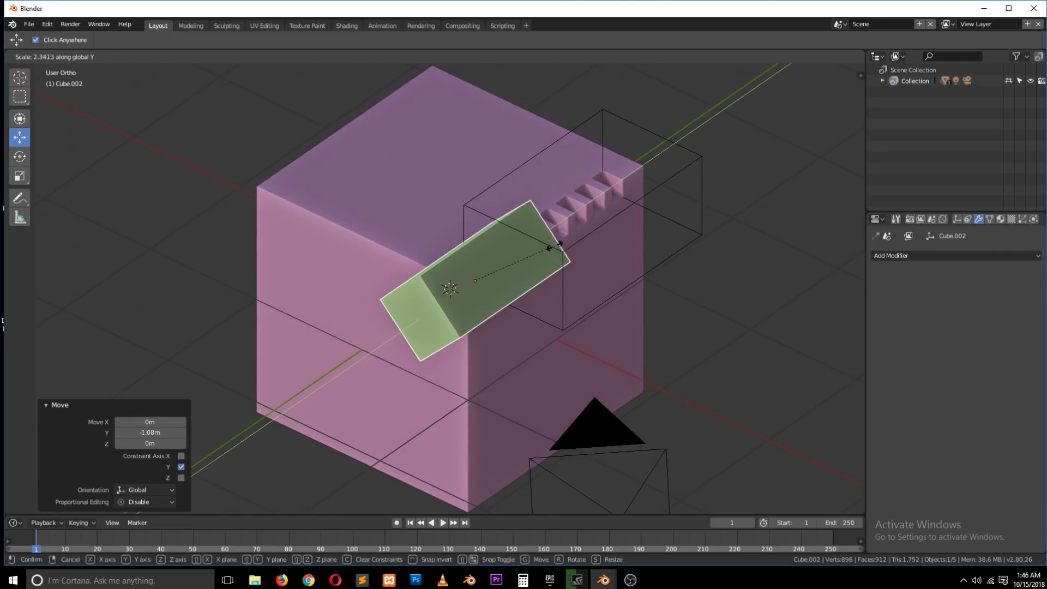
{"action": "left_click", "coordinate": [619, 214]}
{"action": "left_click_drag", "start_coordinate": [486, 267], "coordinate": [603, 217]}
{"action": "middle_click_drag", "start_coordinate": [603, 217], "coordinate": [645, 199]}
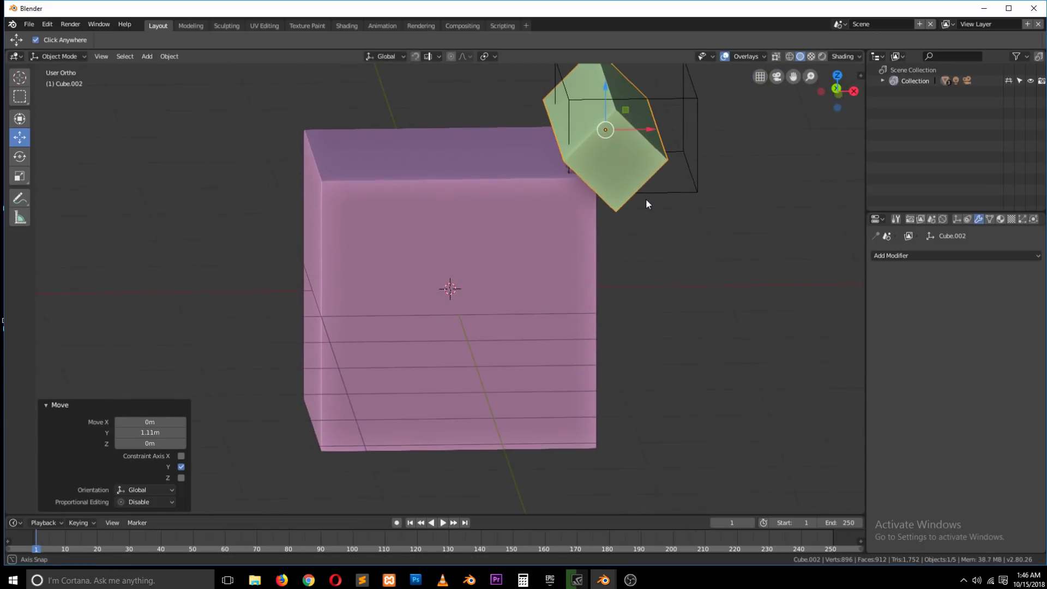
Display the bar Cube.002 as Bounds.
{"action": "left_click", "coordinate": [957, 216]}
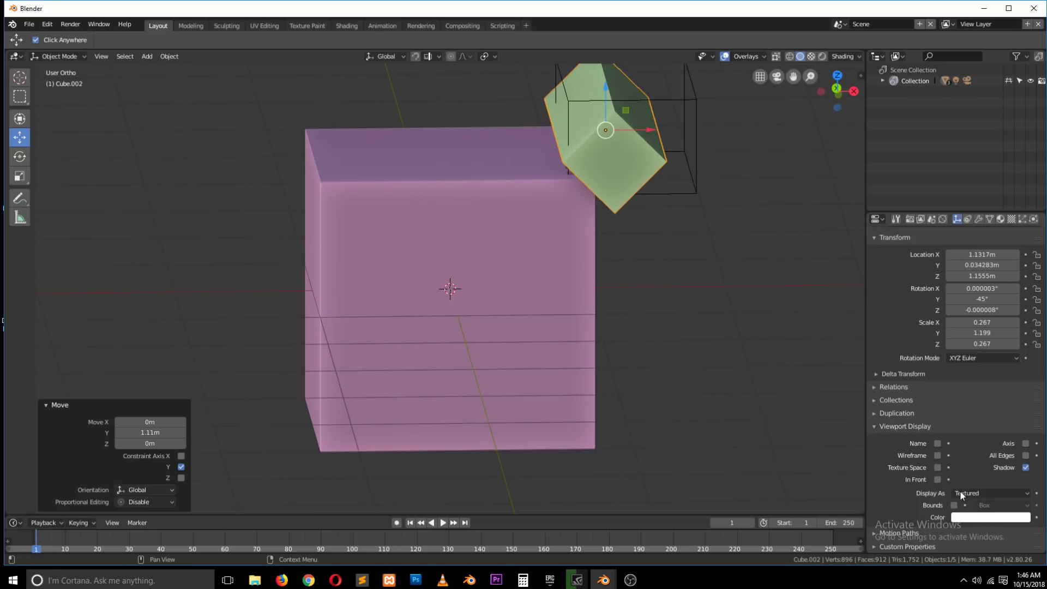
{"action": "left_click", "coordinate": [981, 492]}
{"action": "left_click", "coordinate": [993, 479]}
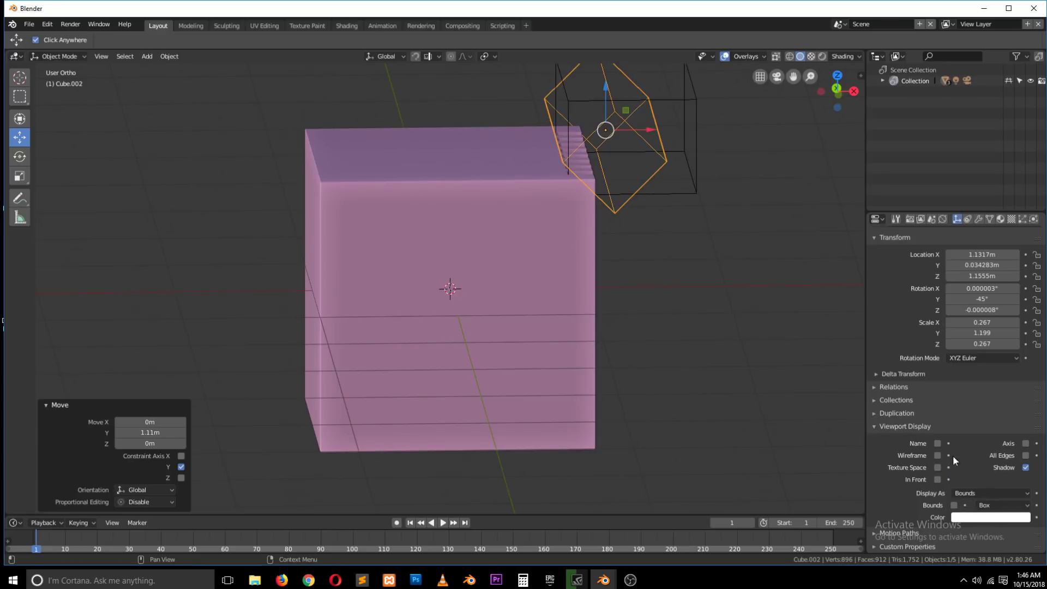
{"action": "mouse_move", "coordinate": [859, 414]}
{"action": "middle_mouse_down"}
{"action": "mouse_move", "coordinate": [778, 377]}
{"action": "mouse_move", "coordinate": [577, 333]}
{"action": "middle_mouse_up"}
Add a second Boolean to the main cube subtracting Cube.002 with Difference.
{"action": "left_click", "coordinate": [576, 333]}
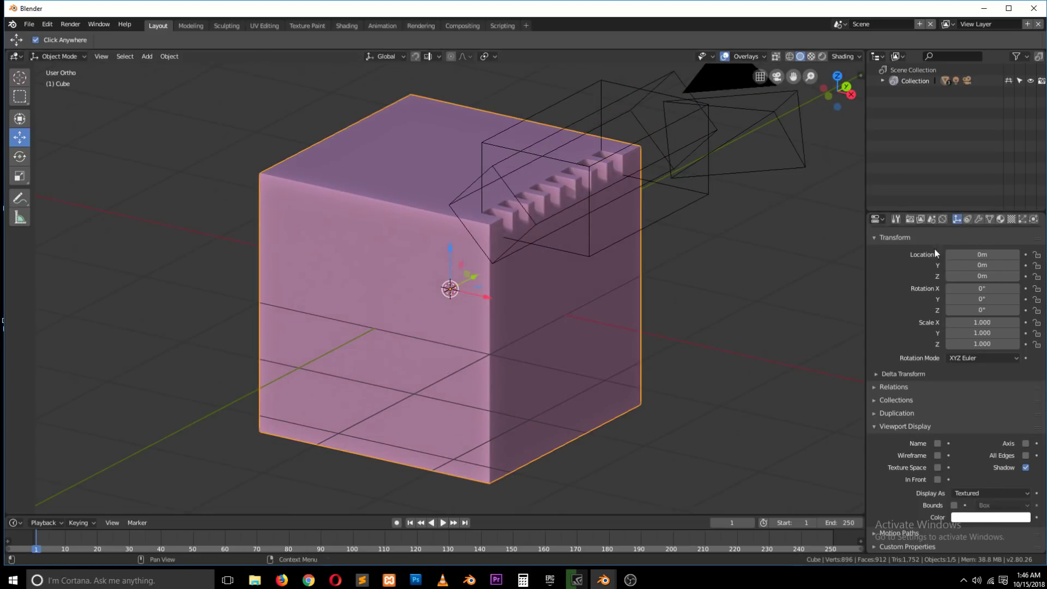
{"action": "left_click", "coordinate": [978, 220]}
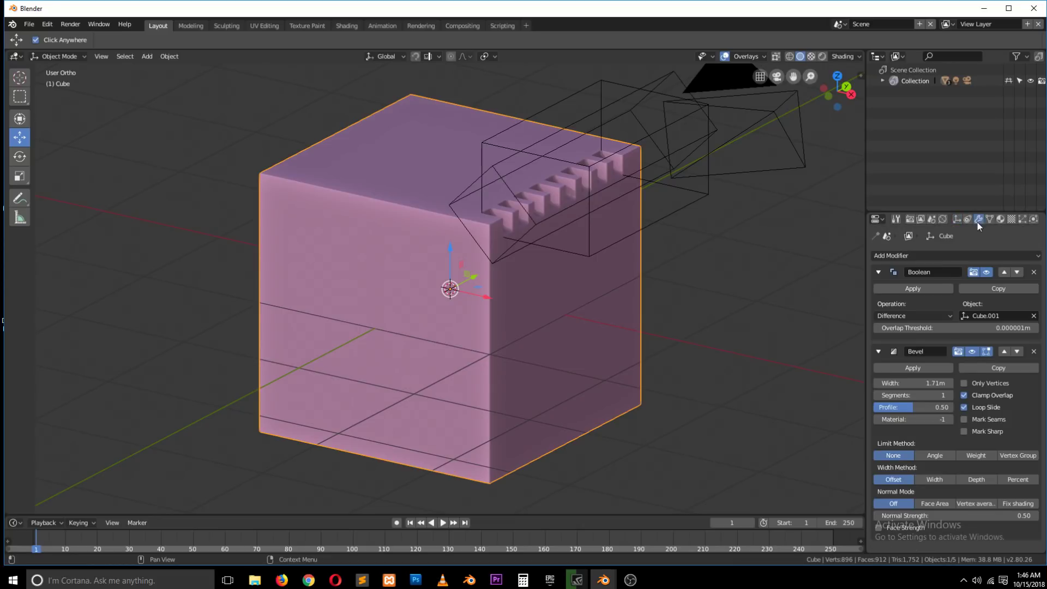
{"action": "left_click", "coordinate": [879, 272]}
{"action": "left_click", "coordinate": [879, 291]}
{"action": "left_click", "coordinate": [923, 254]}
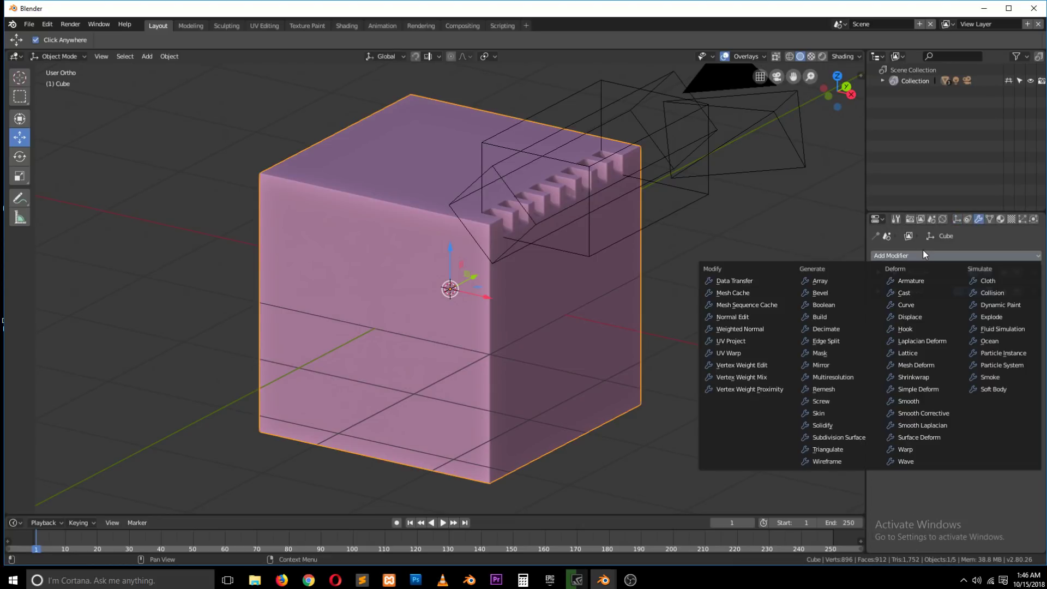
{"action": "left_click", "coordinate": [834, 304]}
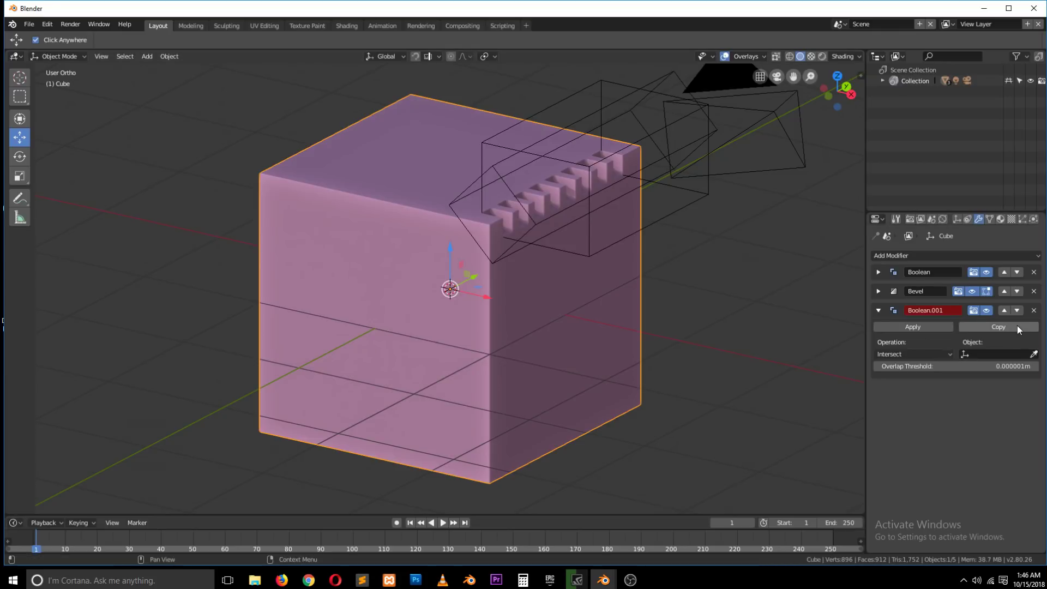
{"action": "left_click", "coordinate": [1033, 354]}
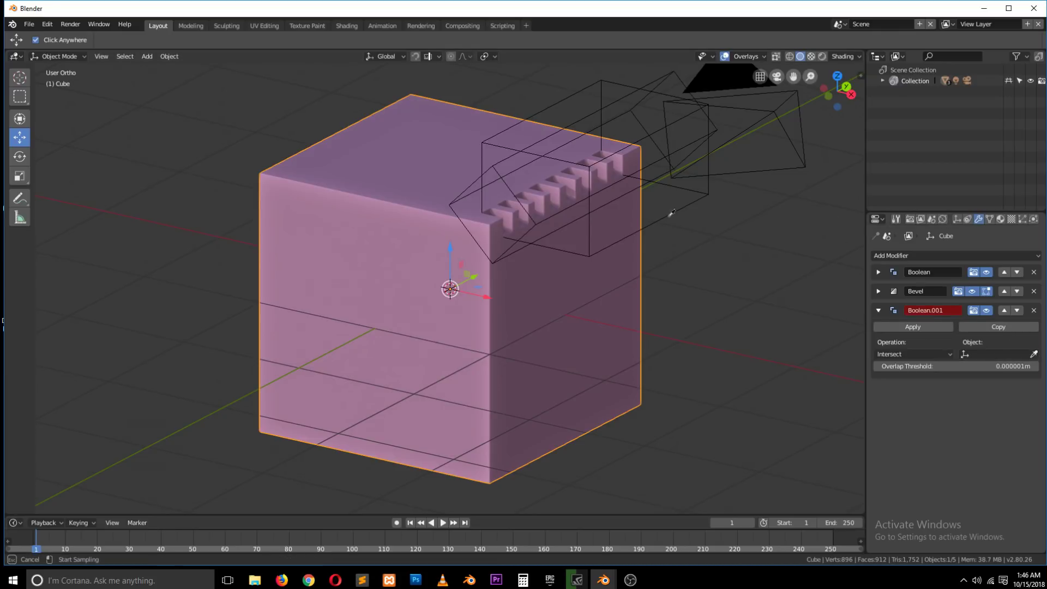
{"action": "left_click", "coordinate": [473, 179]}
{"action": "left_click", "coordinate": [916, 354]}
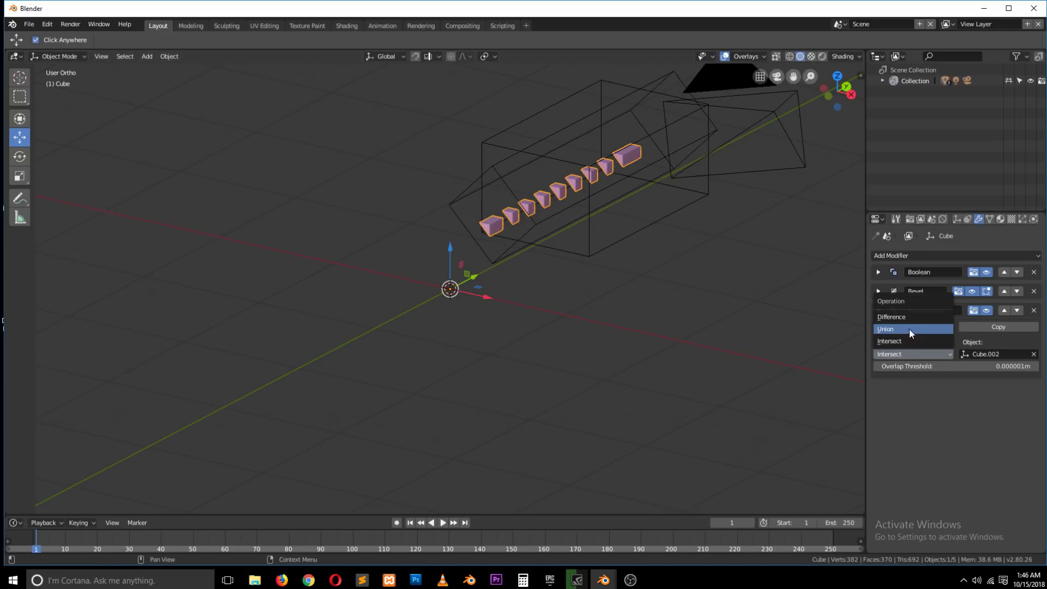
{"action": "left_click", "coordinate": [910, 316]}
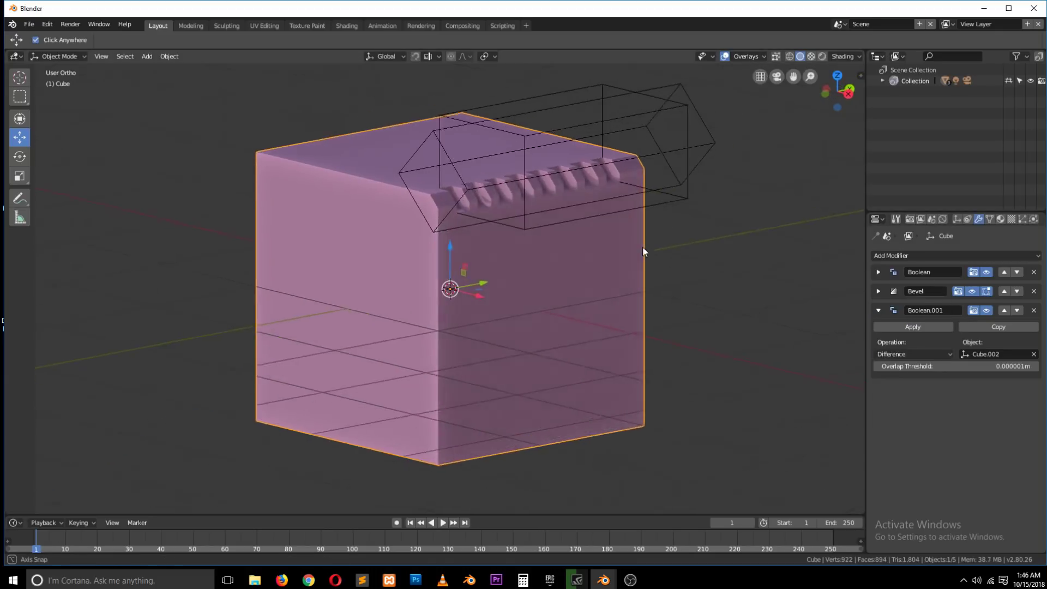
Move Boolean.001 above the Bevel modifier and inspect the chamfered corner.
{"action": "middle_click_drag", "start_coordinate": [642, 246], "coordinate": [685, 270]}
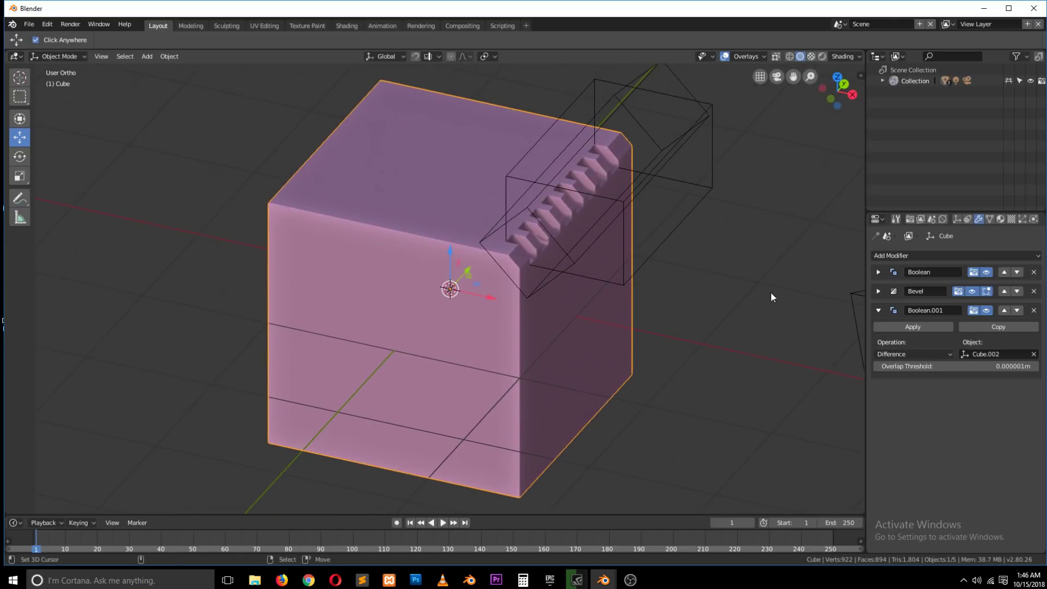
{"action": "left_click", "coordinate": [1004, 311]}
{"action": "scroll", "coordinate": [700, 244], "scroll_direction": "up", "scroll_amount": 5}
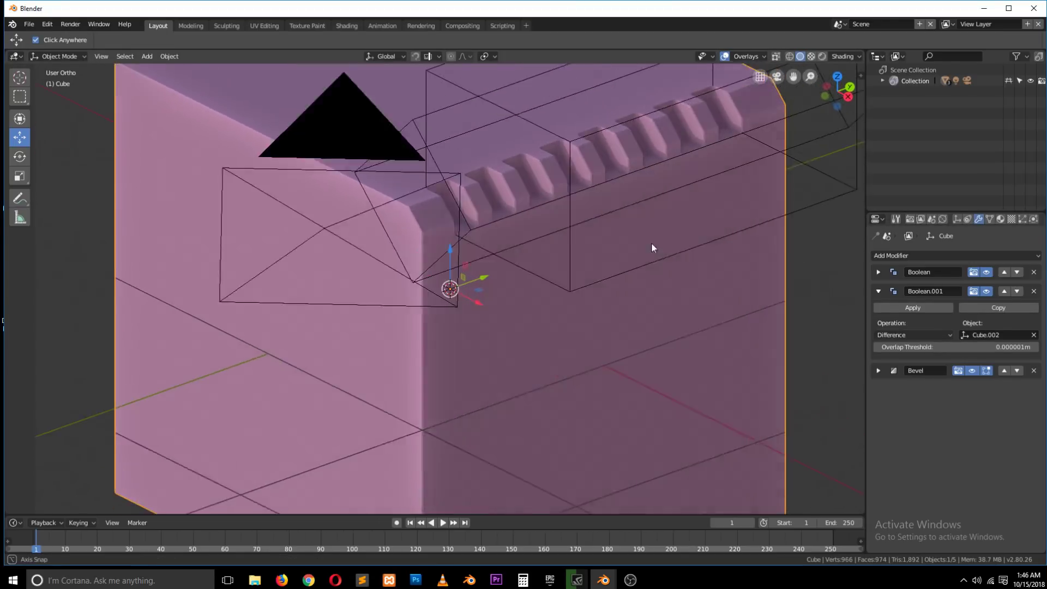
{"action": "middle_click_drag", "start_coordinate": [651, 242], "coordinate": [666, 255]}
{"action": "scroll", "coordinate": [666, 255], "scroll_direction": "down", "scroll_amount": 4}
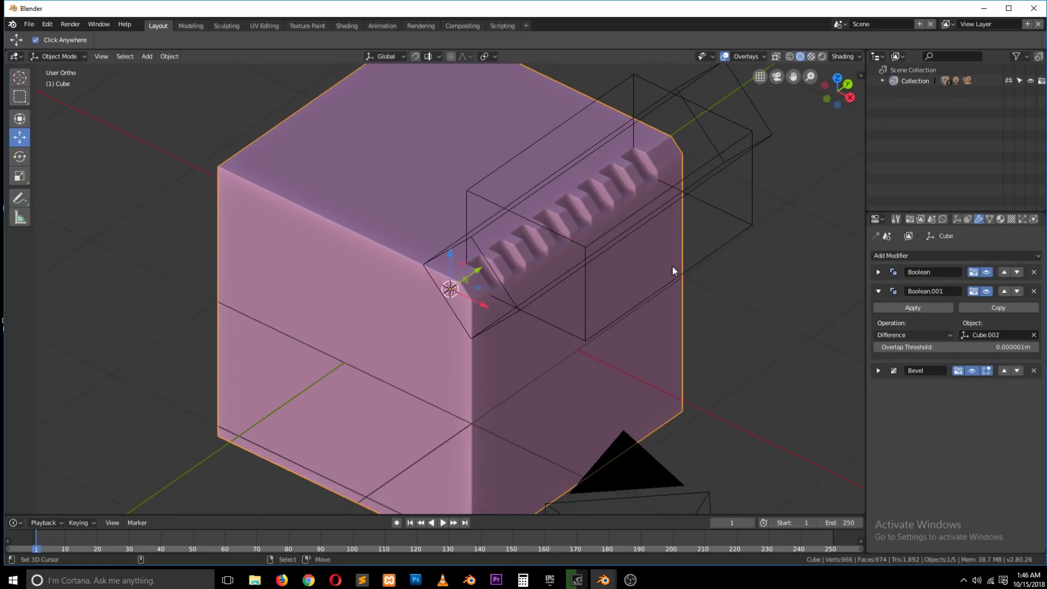
Flatten Cube.002 to 0.453 along its local Z and nudge it across the cube's edge.
{"action": "left_click", "coordinate": [764, 133]}
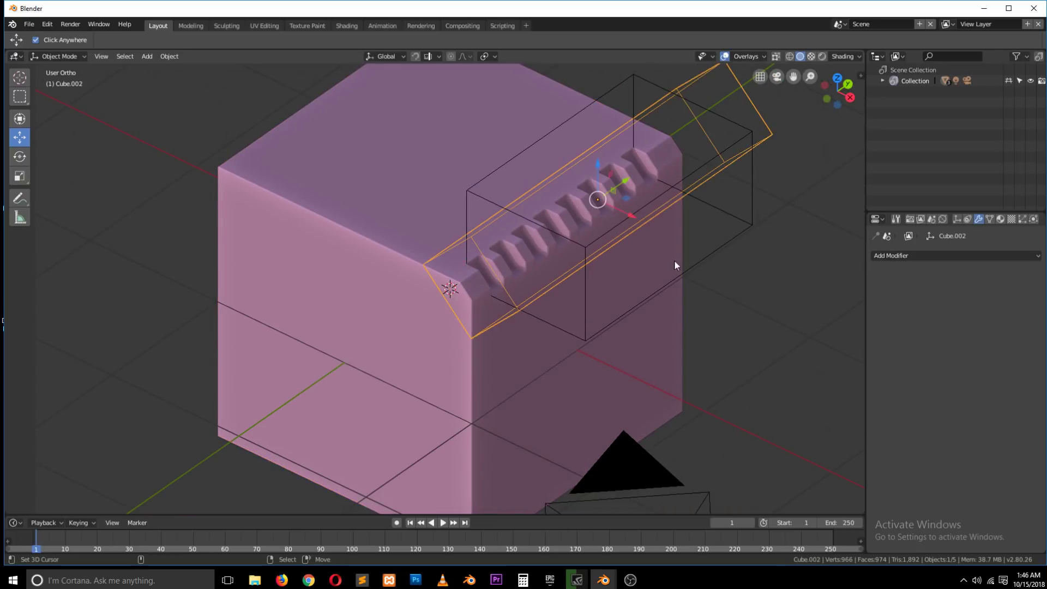
{"action": "key", "text": "s"}
{"action": "key", "text": "z"}
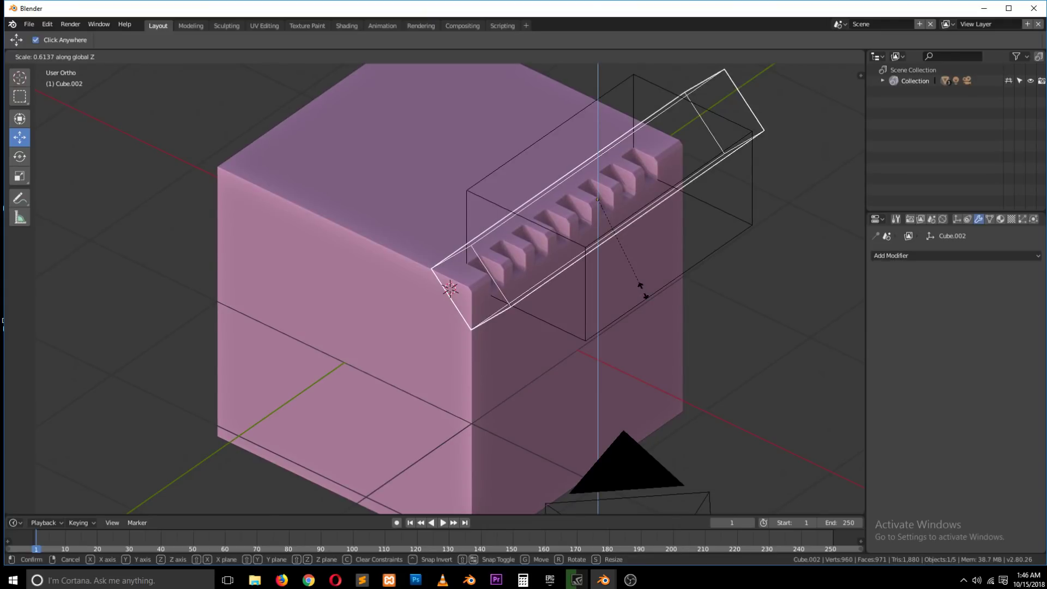
{"action": "key", "text": "z"}
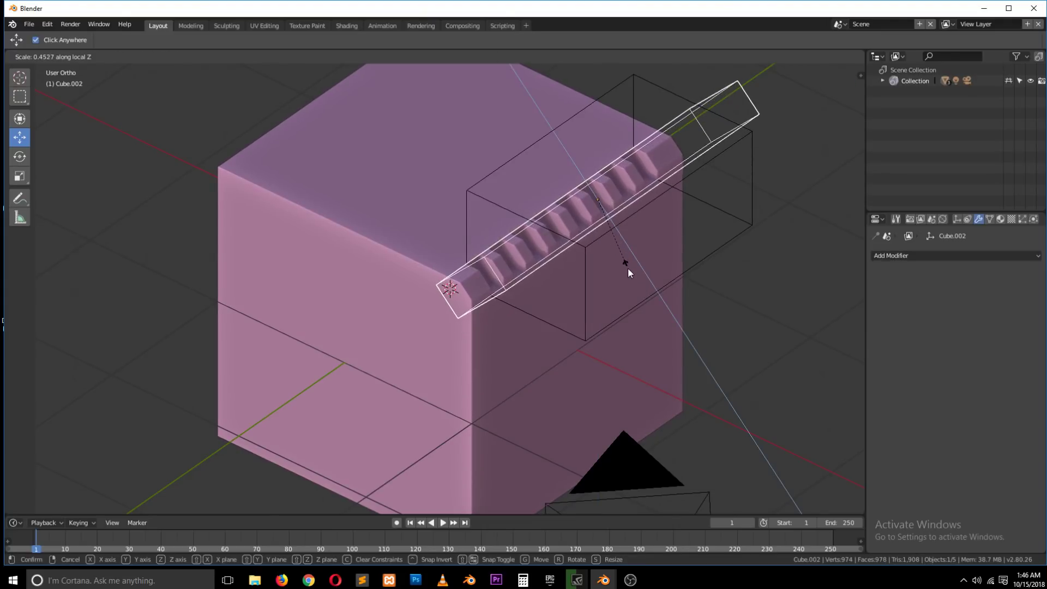
{"action": "left_click", "coordinate": [627, 267]}
{"action": "middle_click_drag", "start_coordinate": [627, 267], "coordinate": [651, 232]}
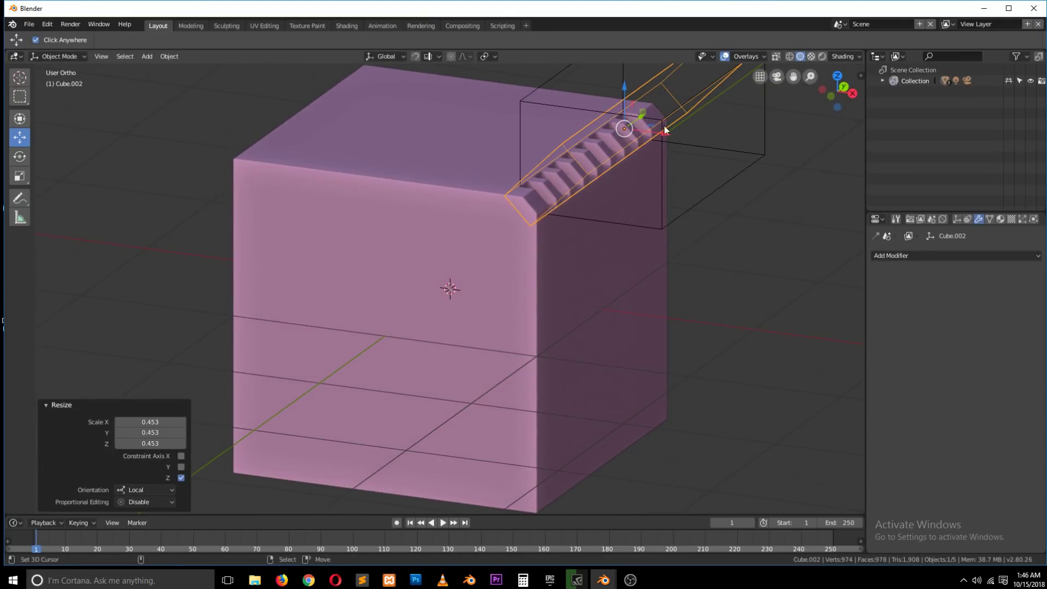
{"action": "mouse_move", "coordinate": [633, 118]}
{"action": "left_mouse_down"}
{"action": "mouse_move", "coordinate": [646, 116]}
{"action": "mouse_move", "coordinate": [615, 145]}
{"action": "mouse_move", "coordinate": [626, 132]}
{"action": "left_mouse_up"}
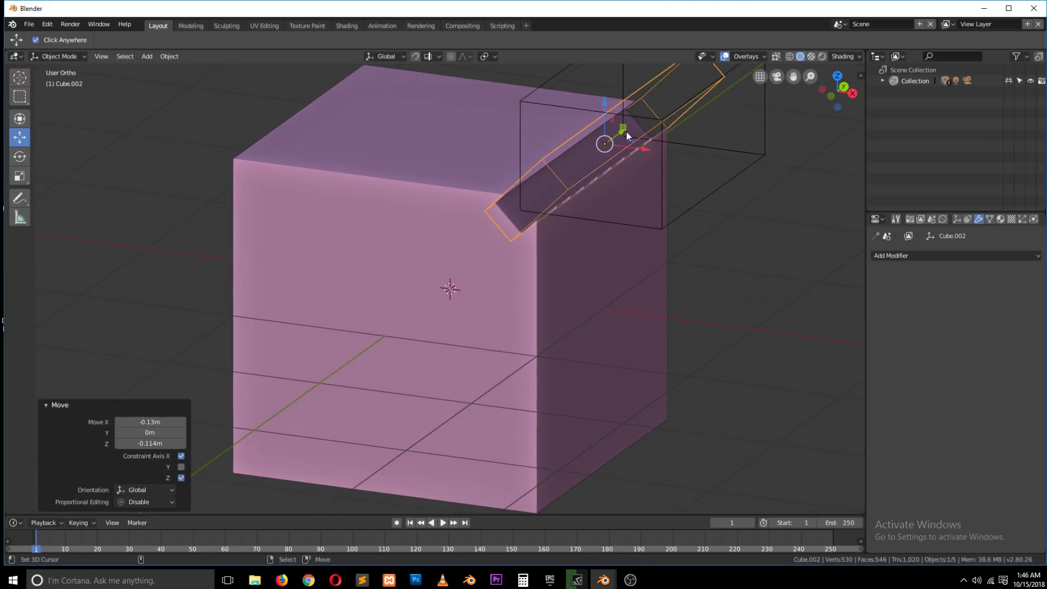
{"action": "middle_click_drag", "start_coordinate": [640, 150], "coordinate": [534, 317]}
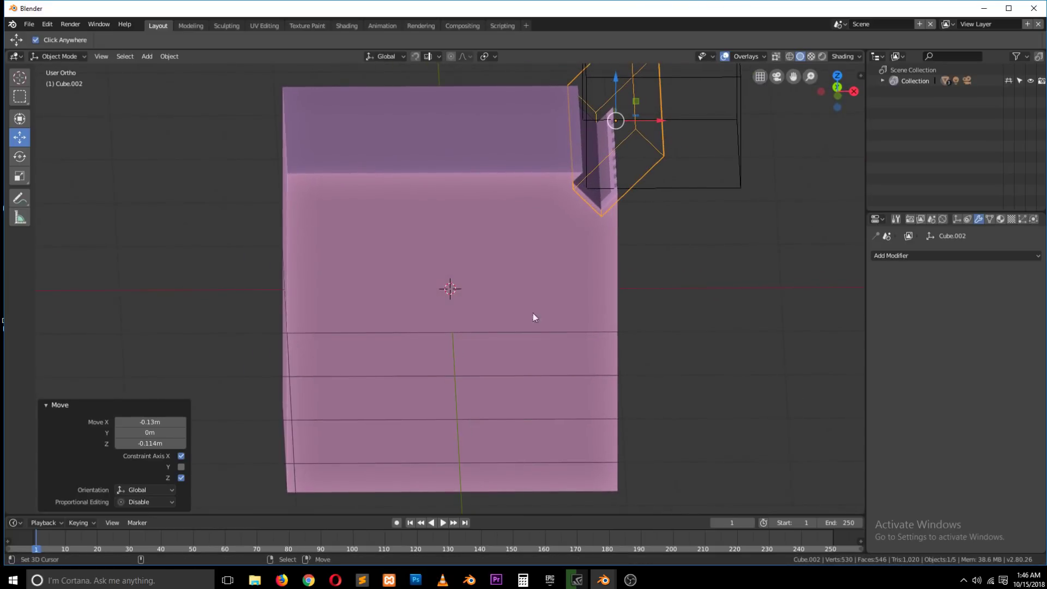
Set Transform Orientation to Local, slide the bar along local X, then select Cube.001.
{"action": "left_click", "coordinate": [385, 60]}
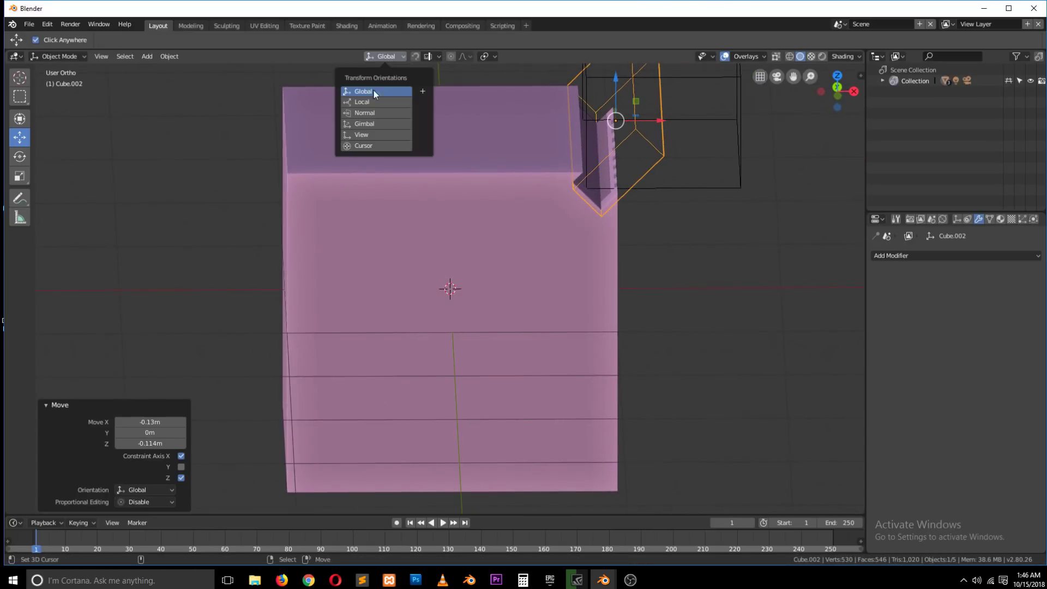
{"action": "left_click", "coordinate": [382, 101]}
{"action": "left_click_drag", "start_coordinate": [645, 89], "coordinate": [669, 95]}
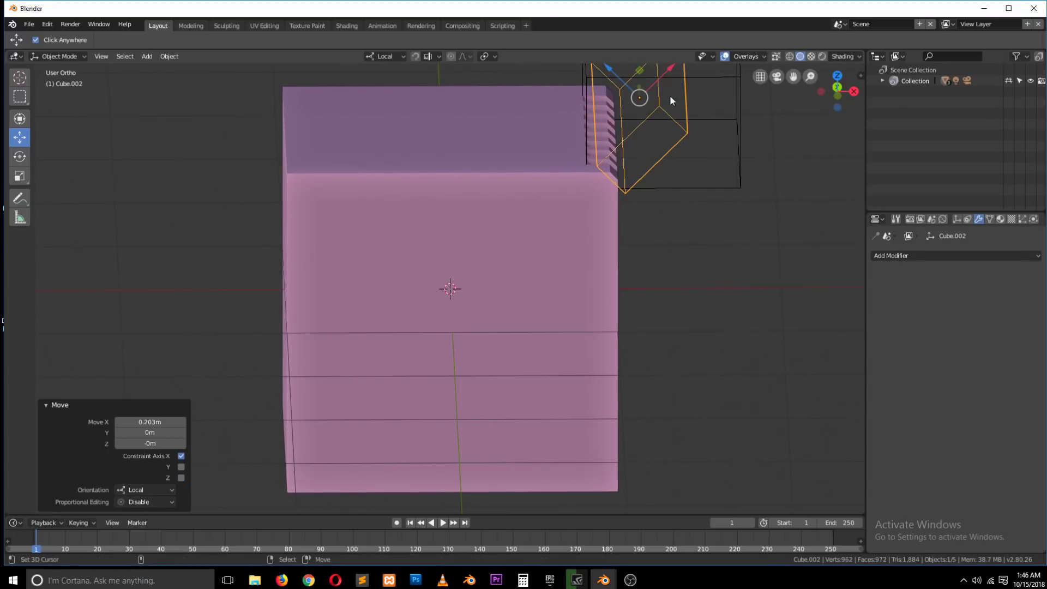
{"action": "middle_click_drag", "start_coordinate": [670, 95], "coordinate": [610, 123]}
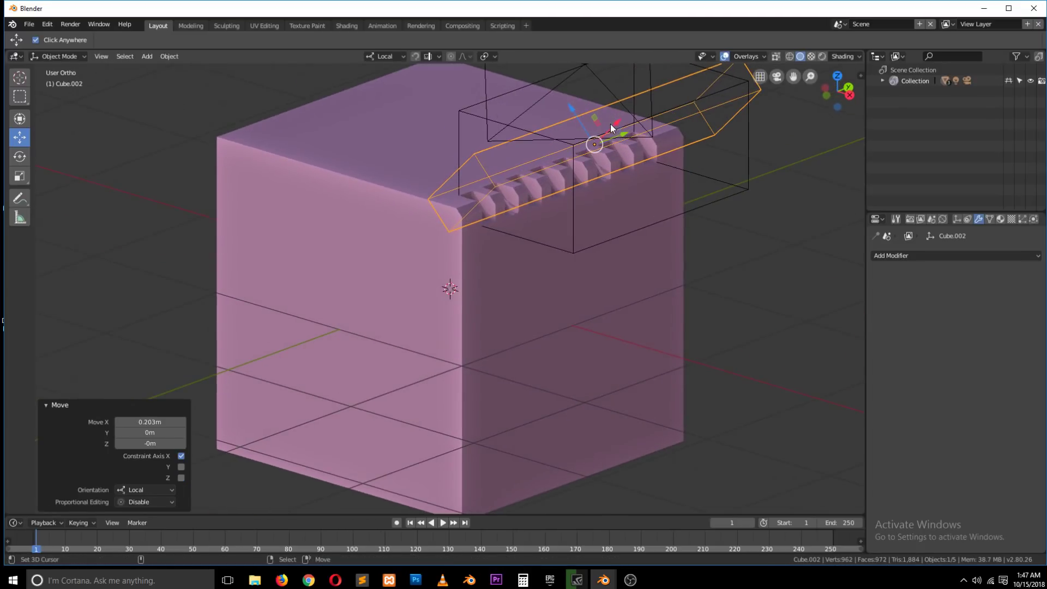
{"action": "left_click_drag", "start_coordinate": [614, 126], "coordinate": [595, 155]}
{"action": "middle_click_drag", "start_coordinate": [595, 155], "coordinate": [555, 211]}
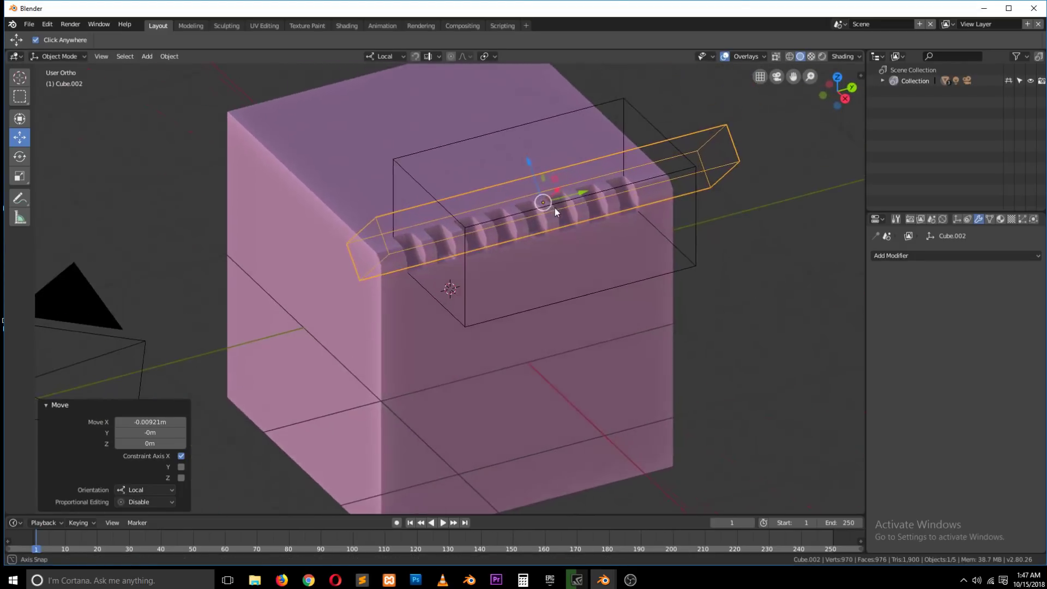
{"action": "left_click", "coordinate": [572, 115]}
{"action": "left_click", "coordinate": [620, 102]}
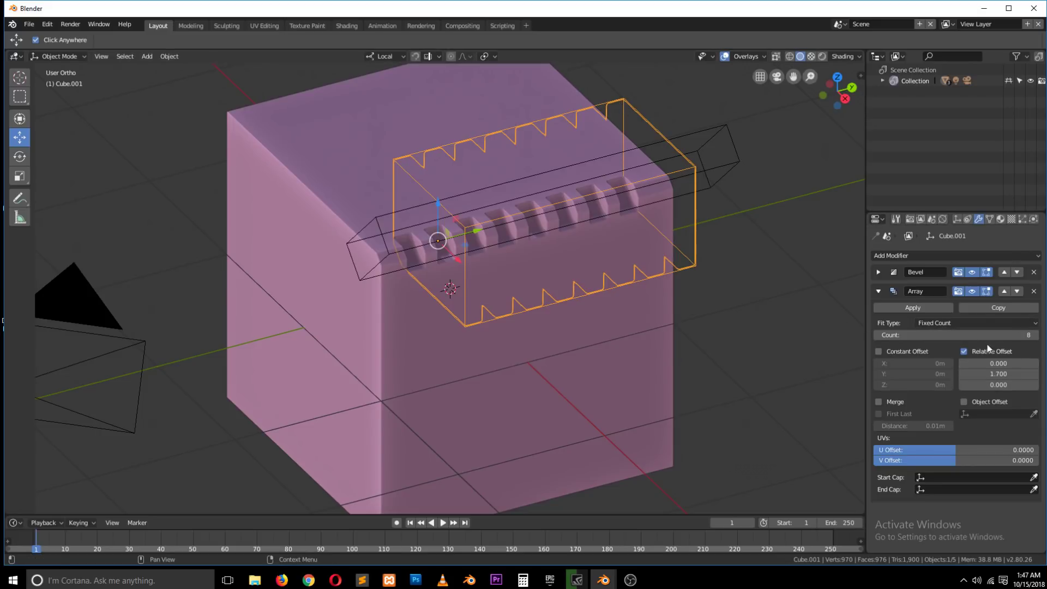
Set Cube.001's Array count to 9 and inspect the extra tooth.
{"action": "left_click", "coordinate": [1034, 336]}
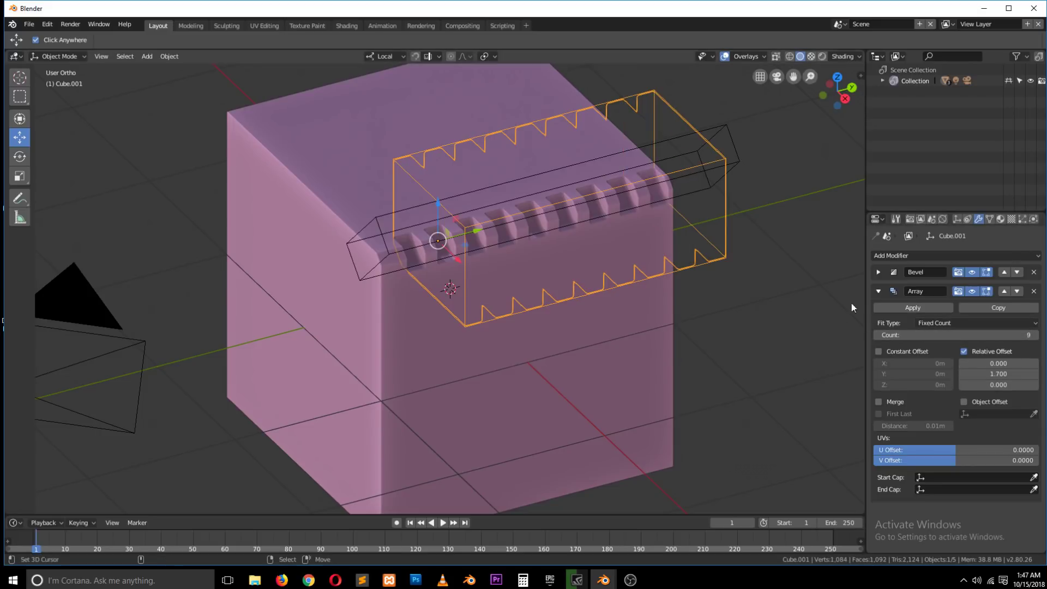
{"action": "middle_click_drag", "start_coordinate": [851, 303], "coordinate": [599, 263]}
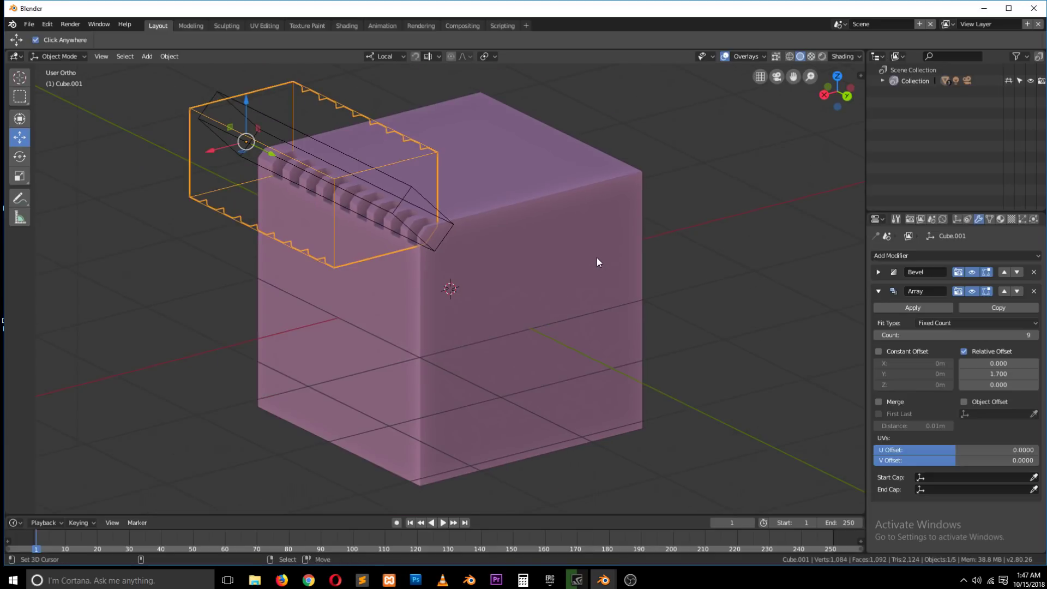
{"action": "middle_click_drag", "start_coordinate": [468, 249], "coordinate": [619, 243]}
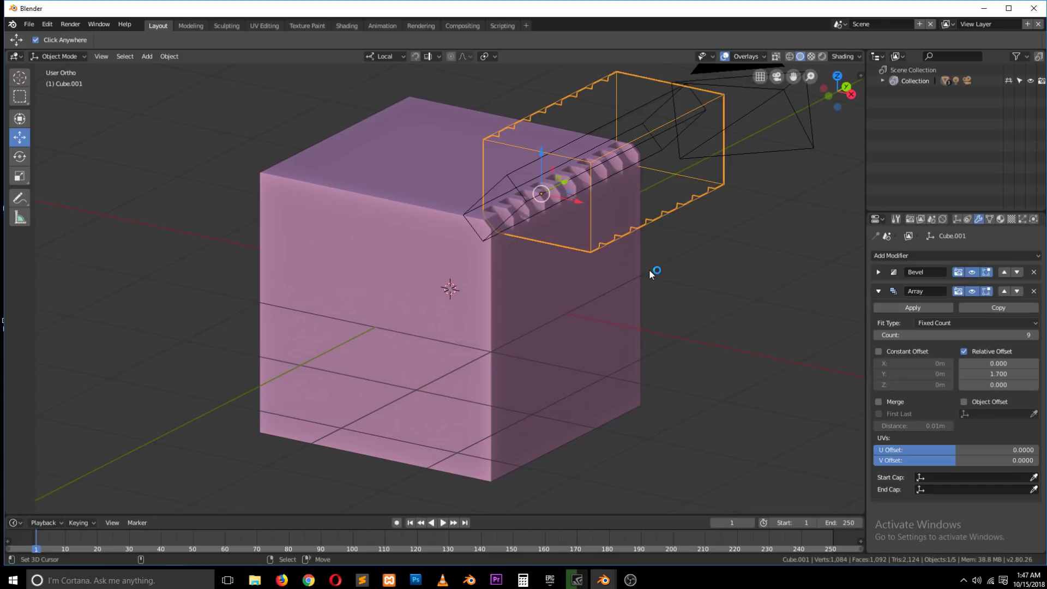
Switch the cube's first Boolean to Union, then Intersect, and bring up OBS.
{"action": "left_click", "coordinate": [623, 273]}
{"action": "left_click", "coordinate": [878, 272]}
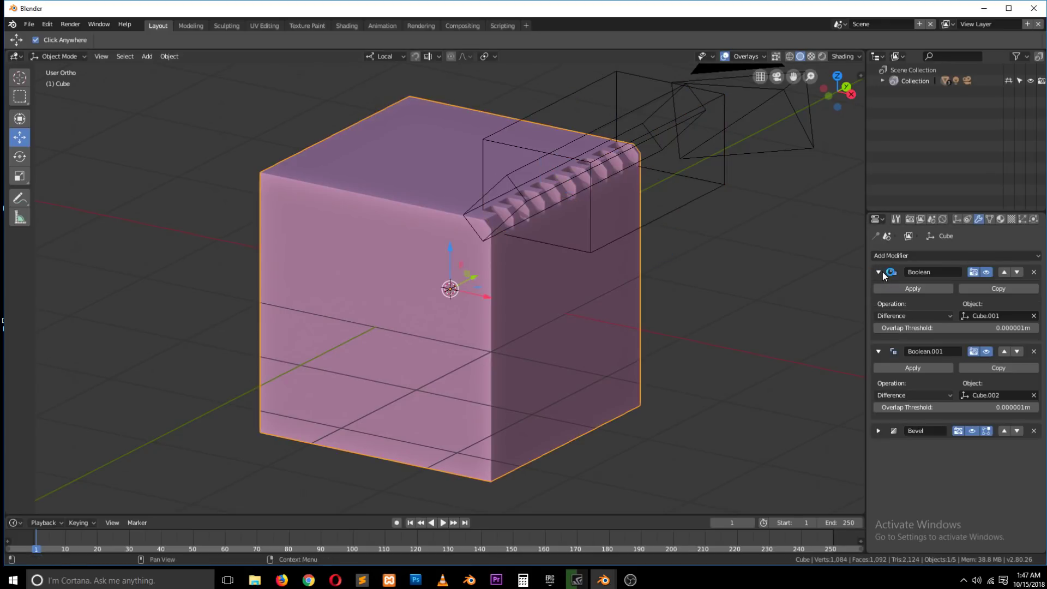
{"action": "left_click", "coordinate": [925, 310]}
{"action": "left_click", "coordinate": [918, 290]}
{"action": "middle_click_drag", "start_coordinate": [829, 278], "coordinate": [773, 249]}
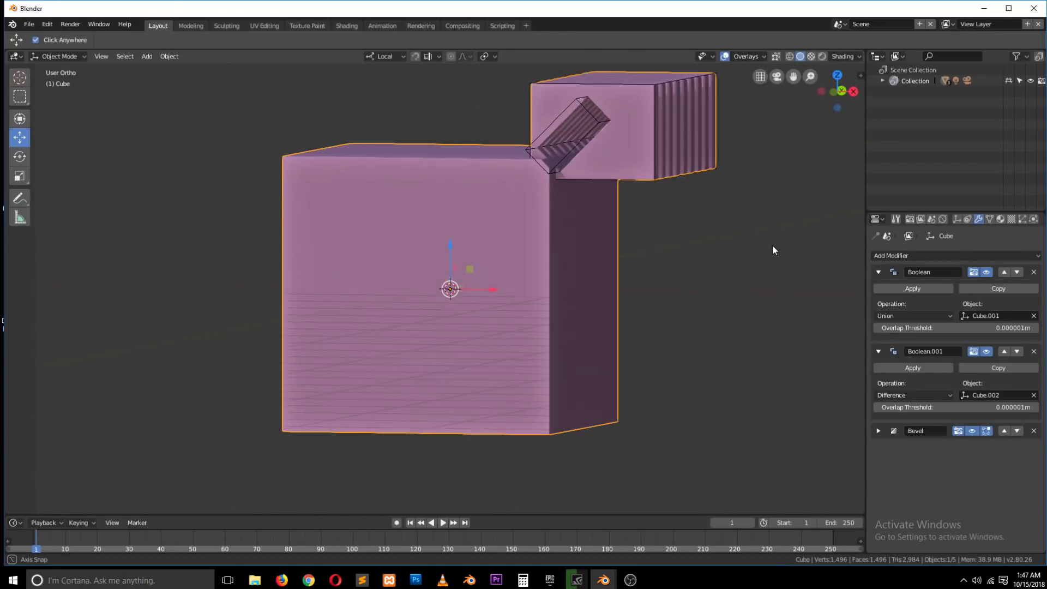
{"action": "left_click", "coordinate": [934, 315]}
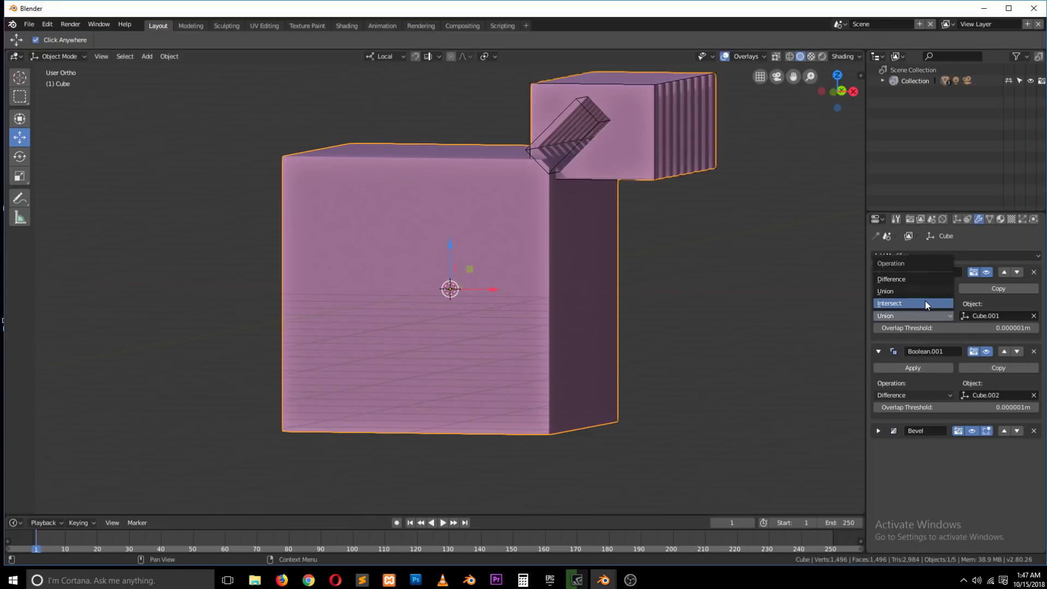
{"action": "left_click", "coordinate": [925, 300]}
{"action": "middle_click_drag", "start_coordinate": [751, 262], "coordinate": [682, 283]}
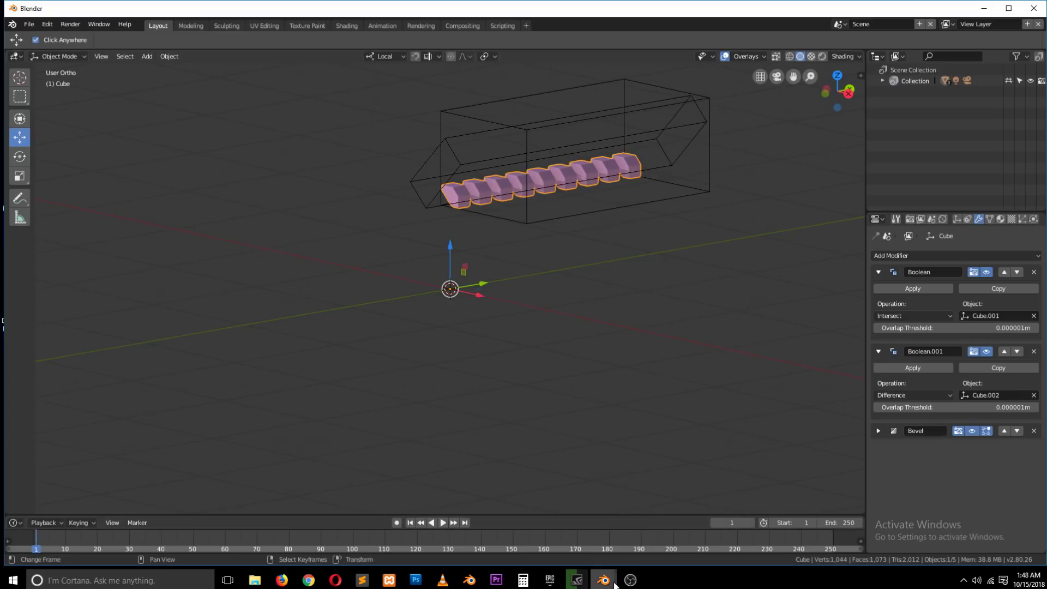
{"action": "left_click", "coordinate": [633, 582]}
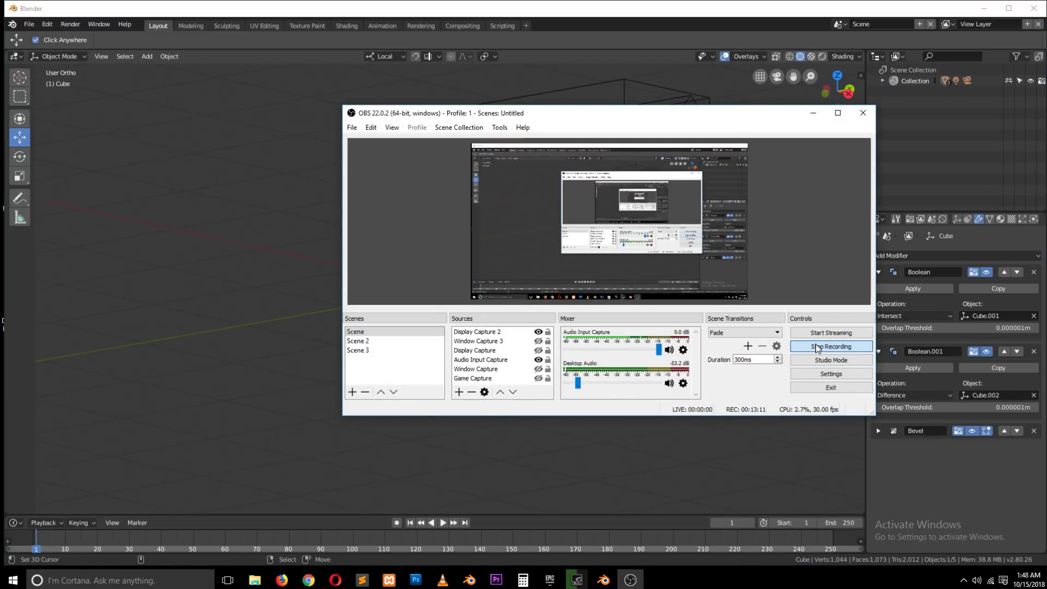